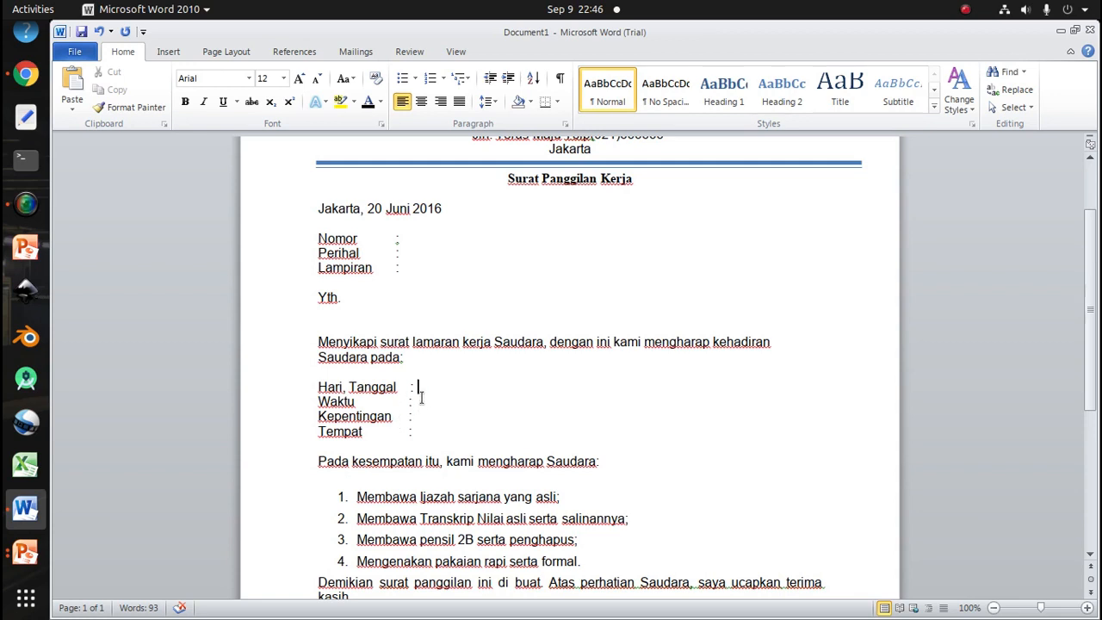
Align the colons of the Hari Tanggal, Waktu, Kepentingan and Tempat lines using tabs
{"action": "left_click", "coordinate": [417, 402]}
{"action": "left_click", "coordinate": [412, 419]}
{"action": "left_click", "coordinate": [418, 434]}
{"action": "left_click", "coordinate": [411, 392]}
{"action": "key", "text": "BackSpace"}
{"action": "key", "text": "BackSpace"}
{"action": "key", "text": "BackSpace"}
{"action": "key", "text": "Tab"}
{"action": "key", "text": "Down"}
{"action": "key", "text": "Left"}
{"action": "key", "text": "Tab"}
{"action": "key", "text": "Down"}
{"action": "key", "text": "Left"}
{"action": "key", "text": "Tab"}
{"action": "key", "text": "Down"}
{"action": "key", "text": "Left"}
{"action": "key", "text": "Tab"}
Fill in the Hari, Tanggal line with Senin, 22 September 2020
{"action": "scroll", "coordinate": [491, 443], "scroll_direction": "down", "scroll_amount": 3}
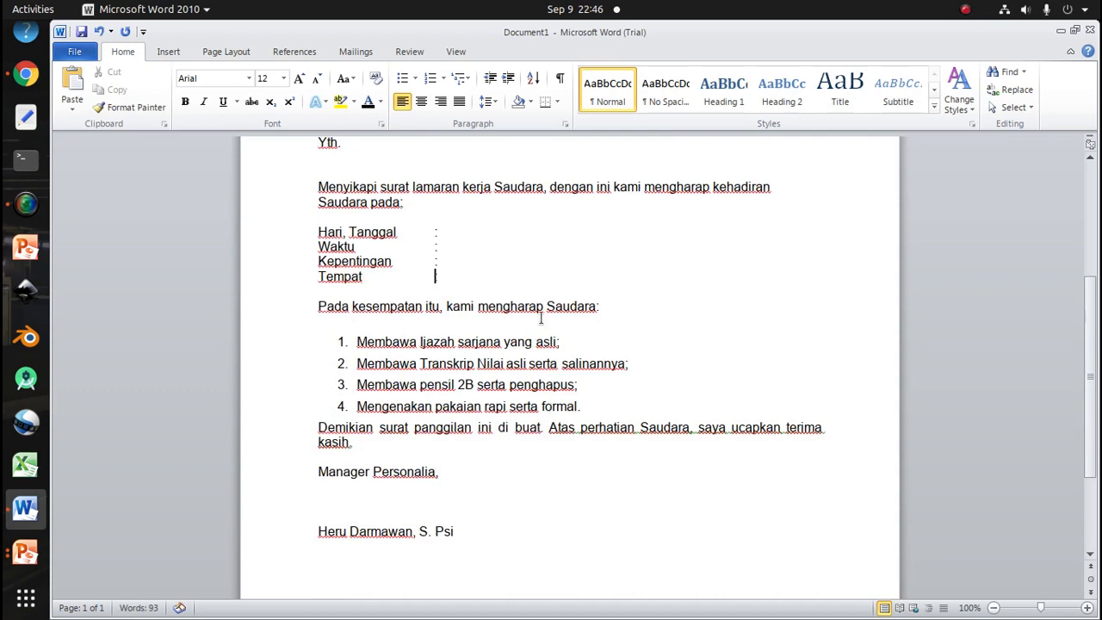
{"action": "scroll", "coordinate": [544, 335], "scroll_direction": "up", "scroll_amount": 2}
{"action": "scroll", "coordinate": [551, 362], "scroll_direction": "down", "scroll_amount": 3}
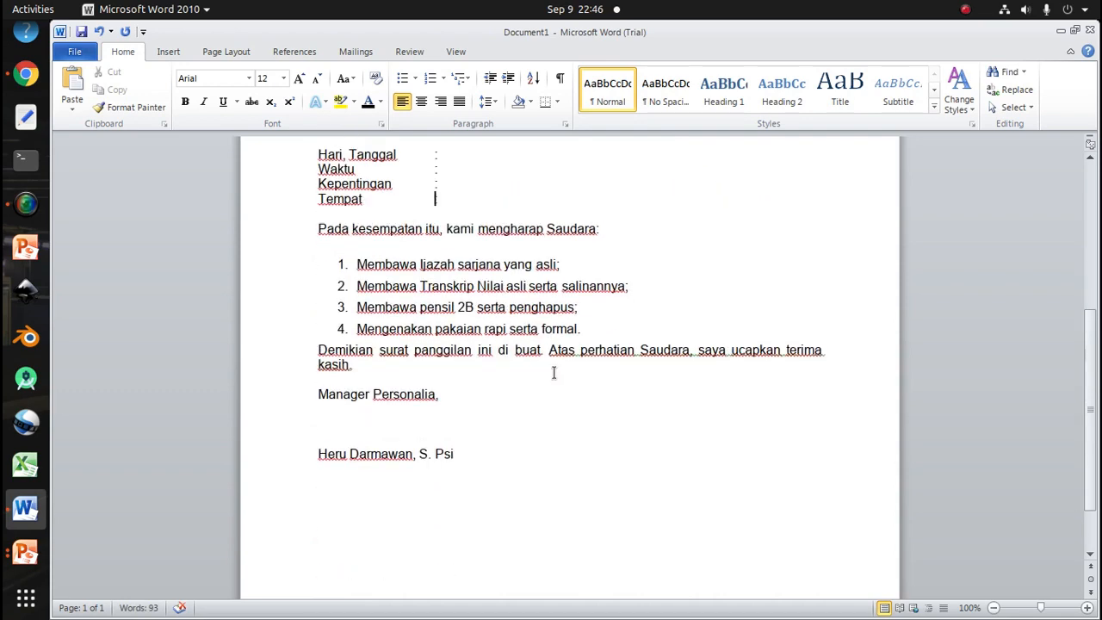
{"action": "scroll", "coordinate": [504, 294], "scroll_direction": "up", "scroll_amount": 4}
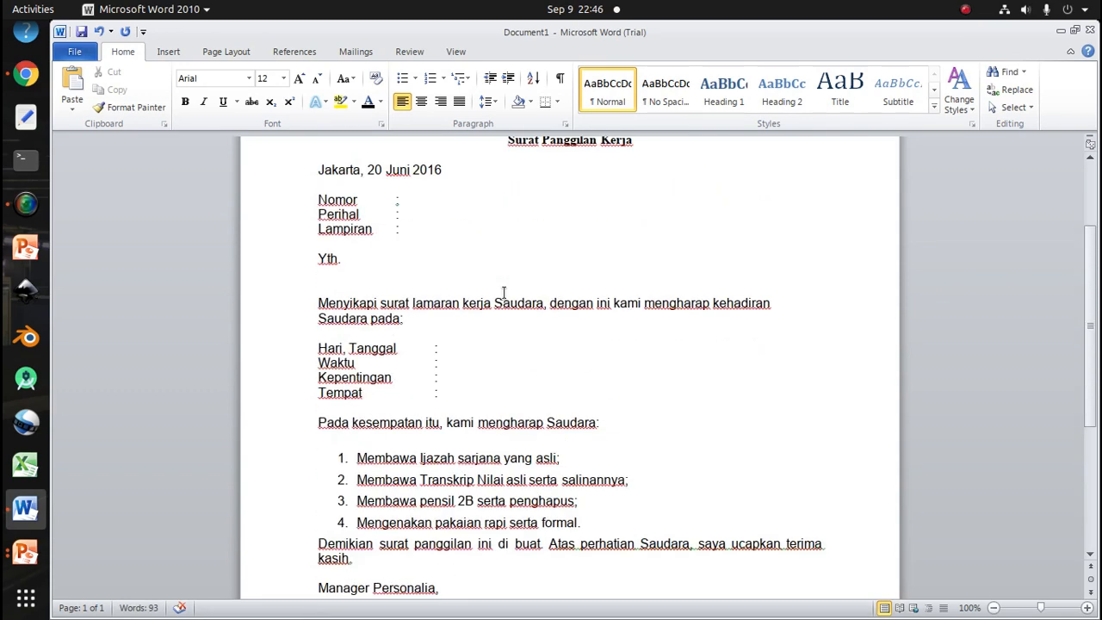
{"action": "left_click", "coordinate": [472, 347]}
{"action": "type", "text": "Senin, 22 Septeme"}
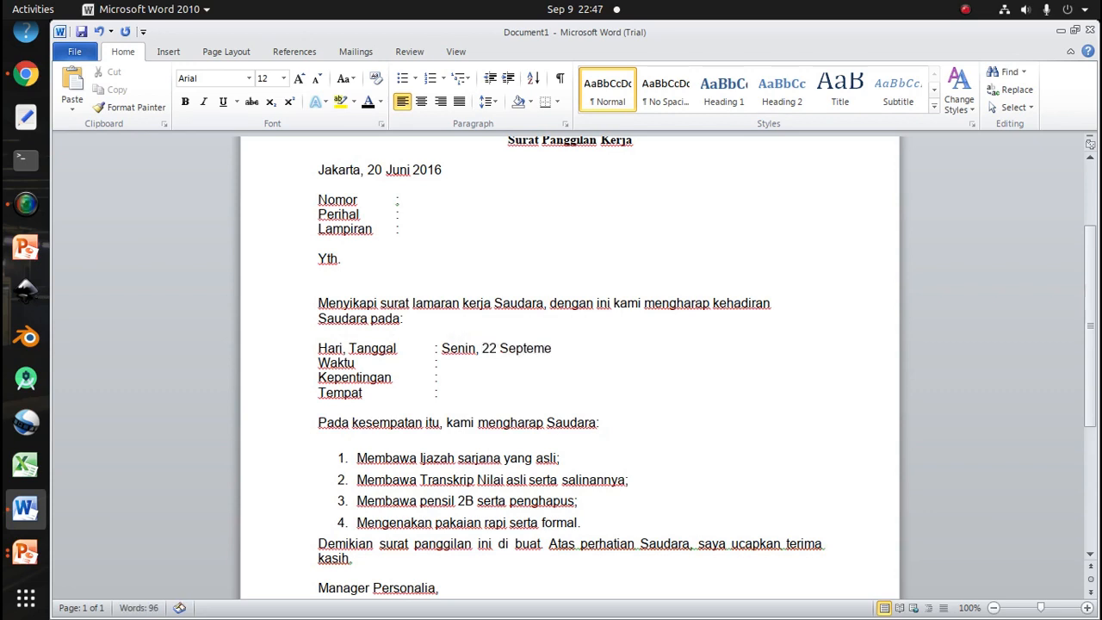
{"action": "key", "text": "BackSpace"}
{"action": "type", "text": "mber 292"}
{"action": "key", "text": "BackSpace"}
{"action": "key", "text": "BackSpace"}
{"action": "type", "text": "90"}
{"action": "key", "text": "BackSpace"}
{"action": "key", "text": "BackSpace"}
{"action": "type", "text": "020"}
Enter 09.00 on the Waktu line
{"action": "key", "text": "Down"}
{"action": "type", "text": "09"}
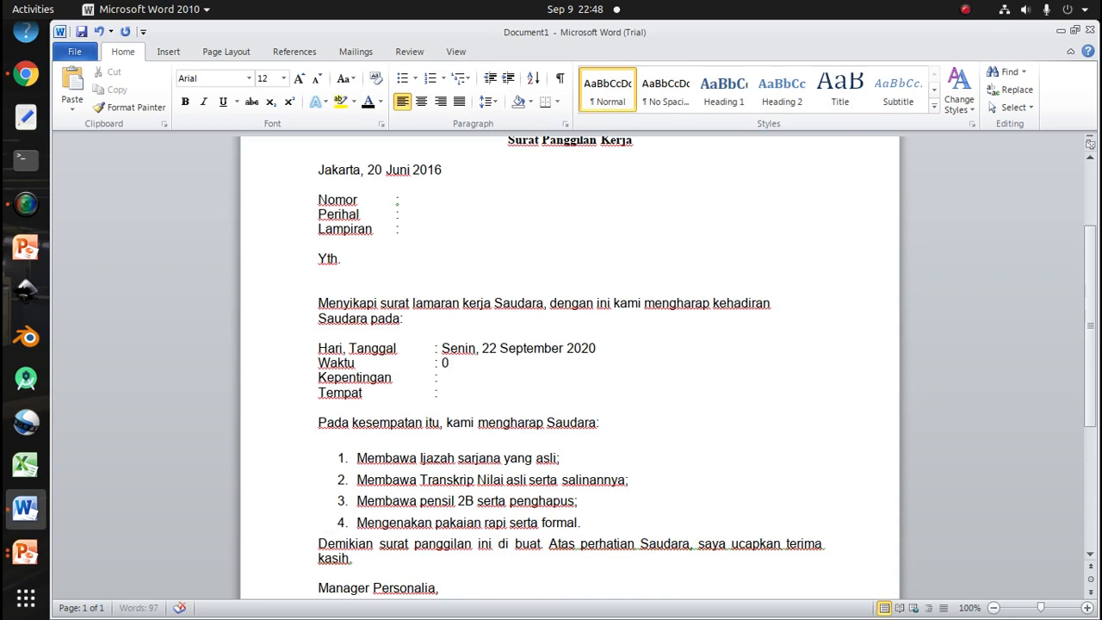
{"action": "type", "text": ".00"}
{"action": "key", "text": "Down"}
Fill in the Kepentingan line with Tes Tertulis dan Interview
{"action": "type", "text": "Tes "}
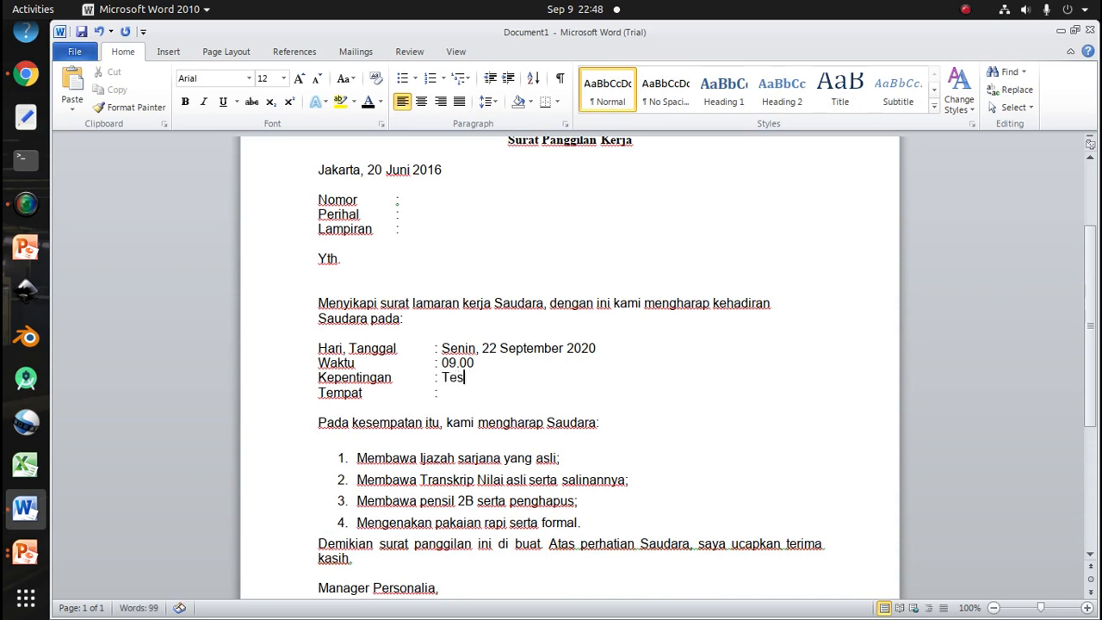
{"action": "type", "text": "Tertulis"}
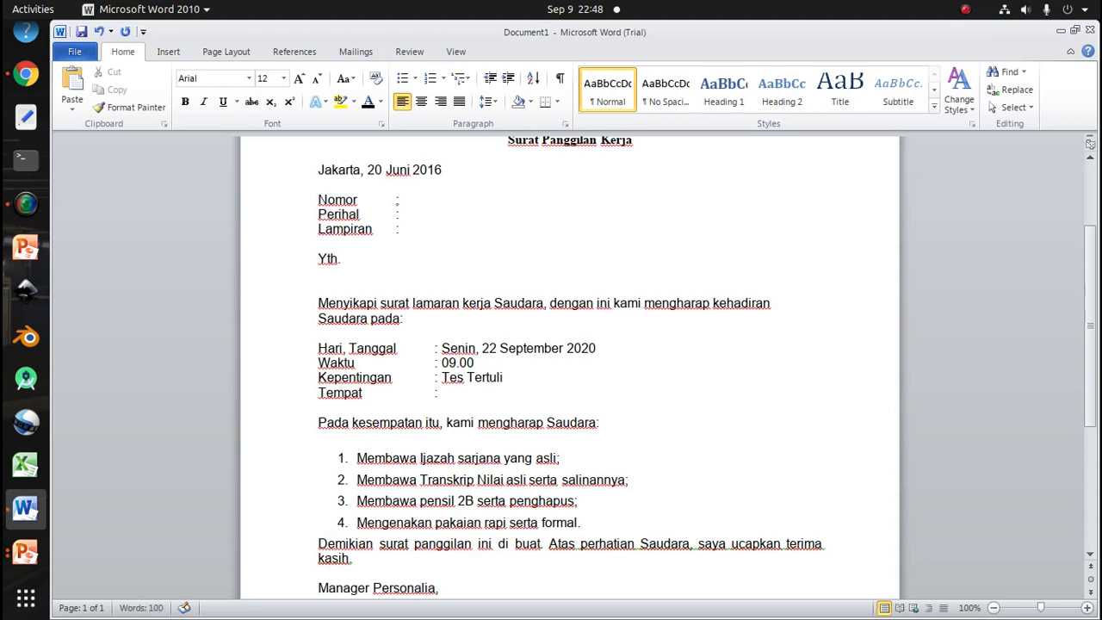
{"action": "type", "text": " dan Inter"}
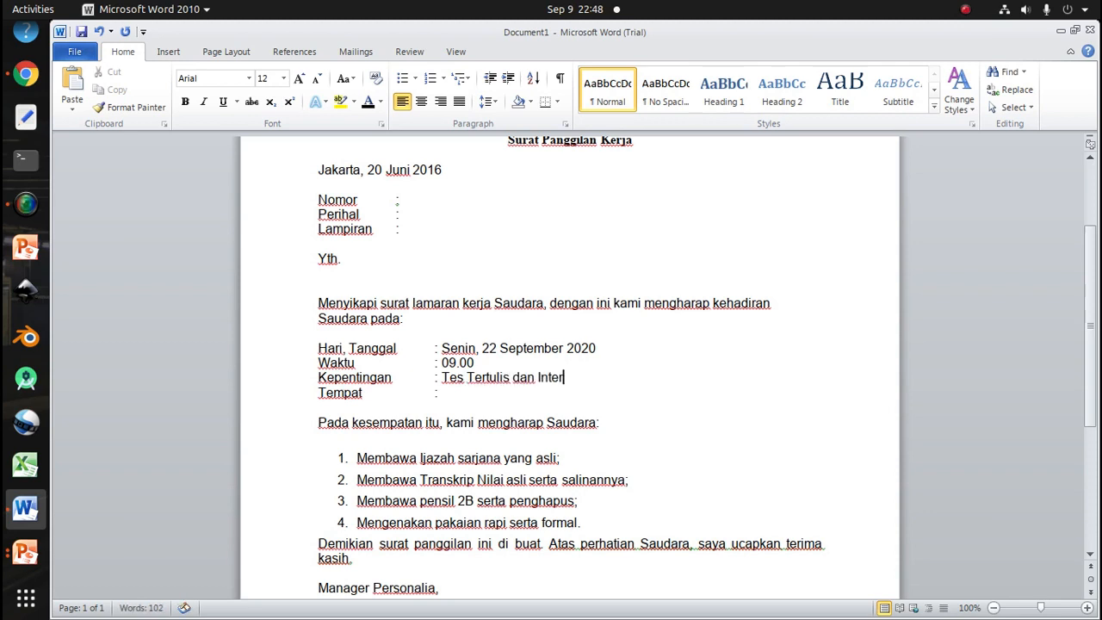
{"action": "type", "text": "view"}
{"action": "left_click", "coordinate": [442, 393]}
{"action": "scroll", "coordinate": [470, 344], "scroll_direction": "up", "scroll_amount": 3}
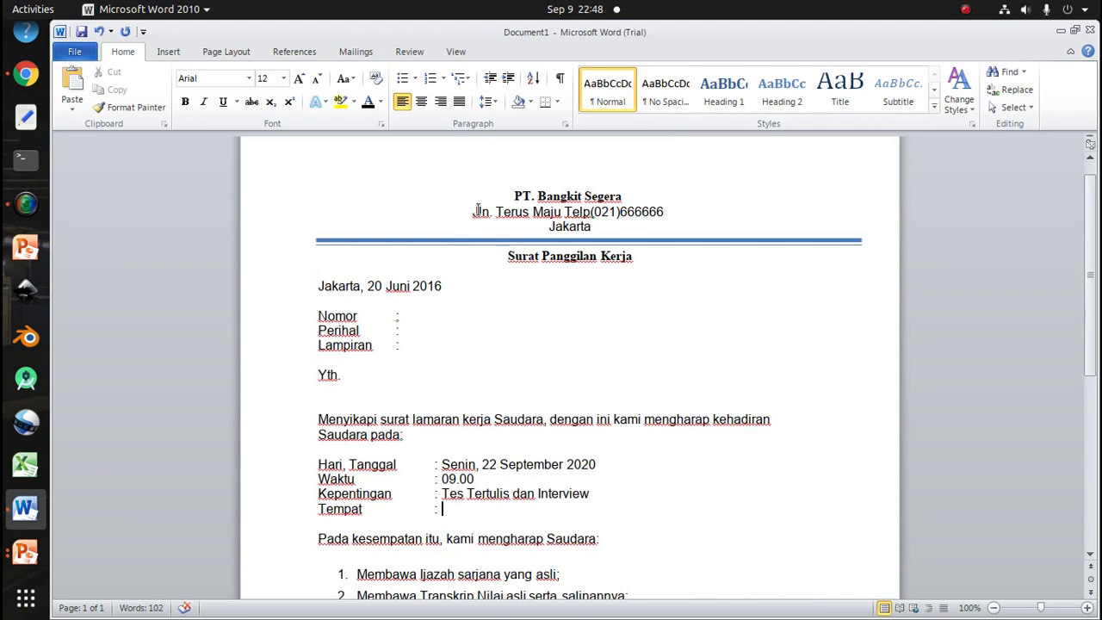
{"action": "left_click_drag", "start_coordinate": [476, 211], "coordinate": [591, 227]}
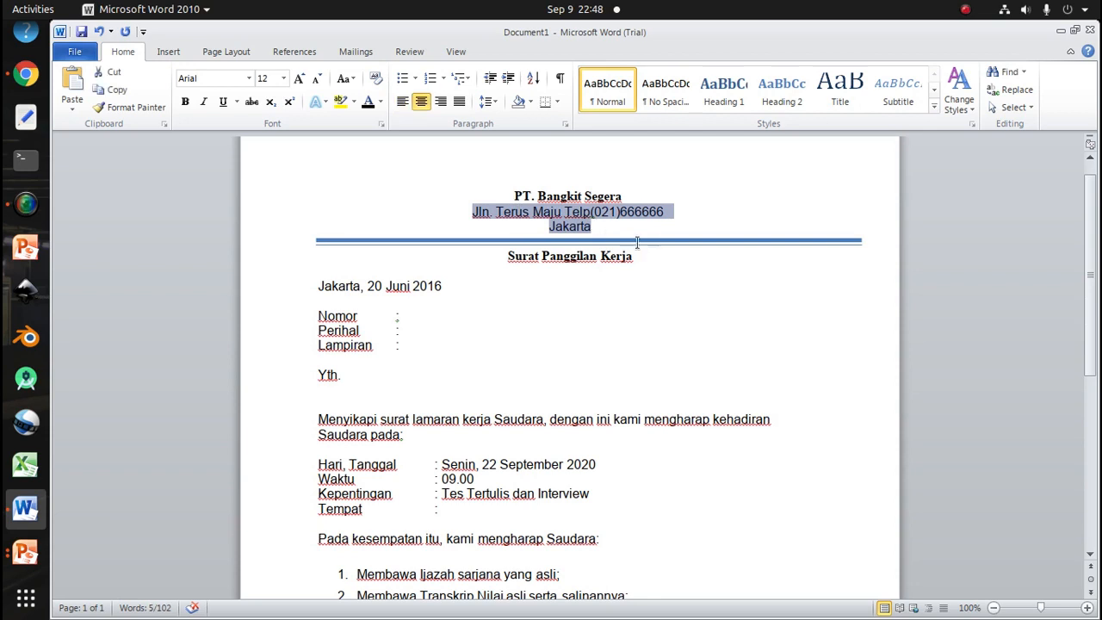
{"action": "scroll", "coordinate": [517, 397], "scroll_direction": "down", "scroll_amount": 2}
{"action": "left_click", "coordinate": [447, 429]}
{"action": "key", "text": "ctrl+v"}
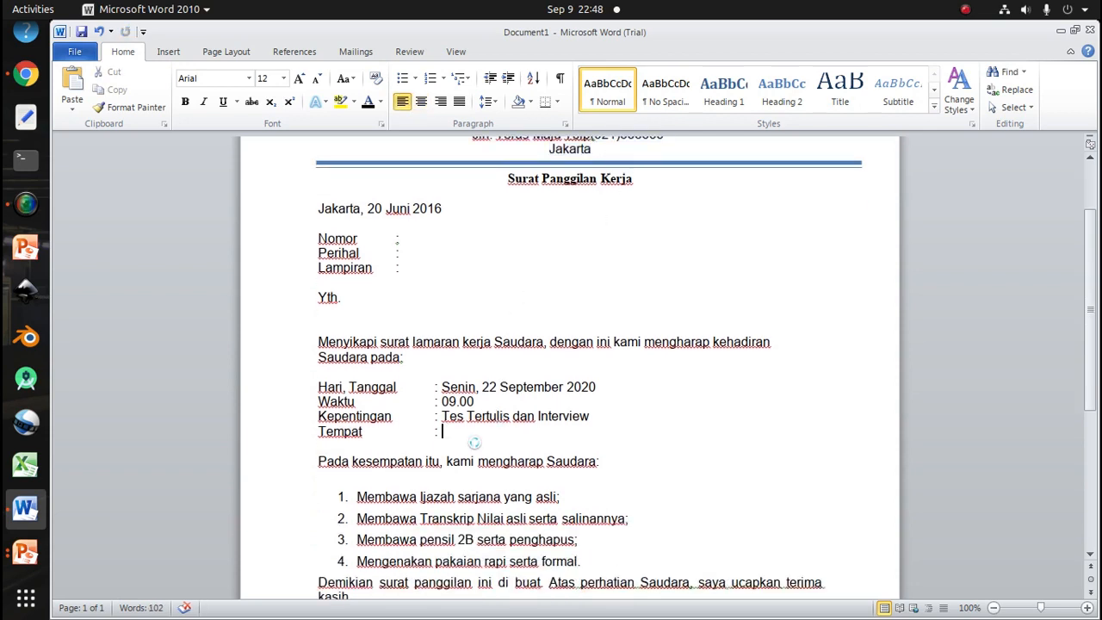
{"action": "key", "text": "ctrl+z"}
Copy the company address line from the letterhead into the Tempat line
{"action": "scroll", "coordinate": [544, 250], "scroll_direction": "up", "scroll_amount": 1}
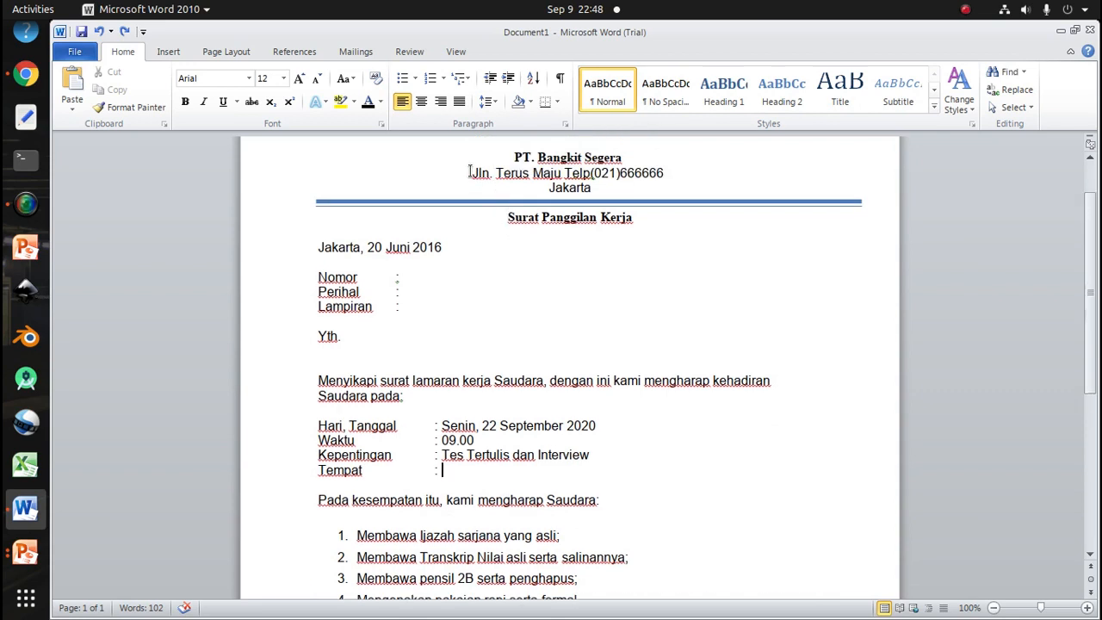
{"action": "left_click_drag", "start_coordinate": [471, 172], "coordinate": [668, 173]}
{"action": "key", "text": "ctrl+c"}
{"action": "left_click", "coordinate": [444, 471]}
{"action": "key", "text": "ctrl+v"}
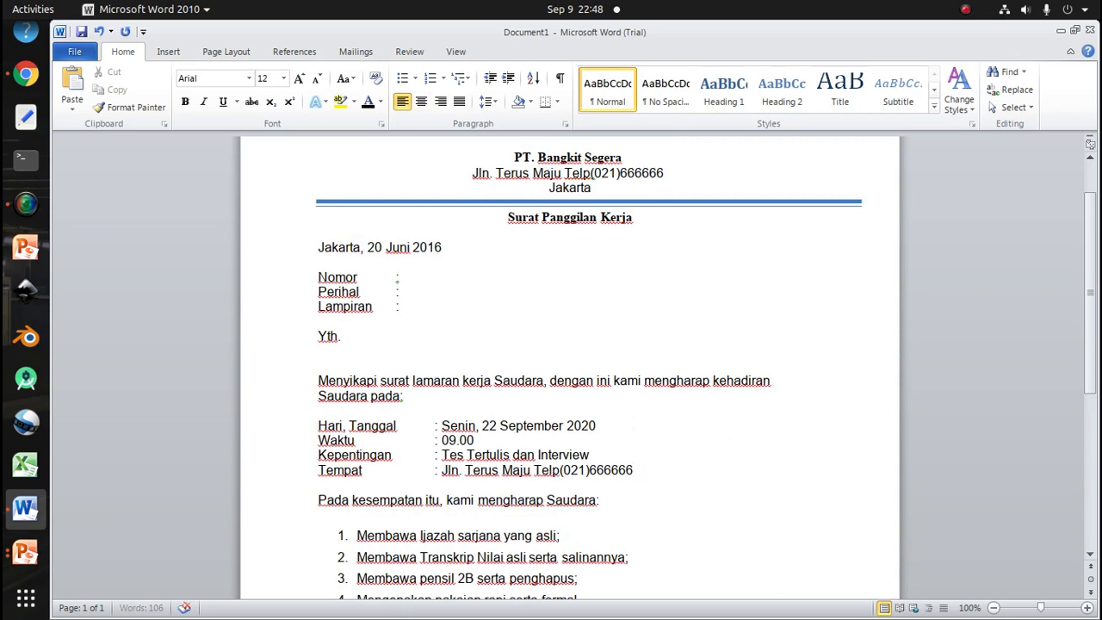
Append Jakarta to the Tempat entry
{"action": "type", "text": "Jakarta"}
{"action": "key", "text": "Down"}
{"action": "key", "text": "Down"}
{"action": "key", "text": "Down"}
{"action": "key", "text": "Down"}
{"action": "key", "text": "Down"}
{"action": "key", "text": "Down"}
{"action": "key", "text": "Down"}
{"action": "key", "text": "Down"}
{"action": "key", "text": "Down"}
{"action": "key", "text": "Down"}
{"action": "key", "text": "Down"}
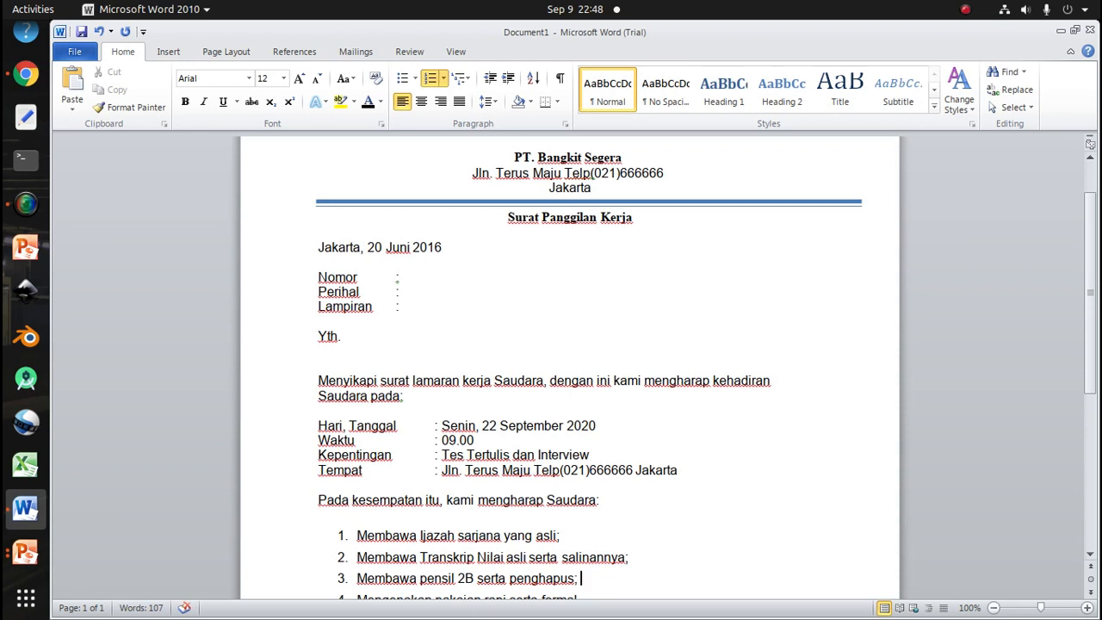
Fill in the Perihal line with Tes Tertulis dan Interview
{"action": "key", "text": "Up"}
{"action": "key", "text": "Up"}
{"action": "key", "text": "Up"}
{"action": "key", "text": "Up"}
{"action": "key", "text": "Up"}
{"action": "key", "text": "Up"}
{"action": "key", "text": "Up"}
{"action": "key", "text": "Up"}
{"action": "key", "text": "Up"}
{"action": "key", "text": "Up"}
{"action": "key", "text": "Up"}
{"action": "key", "text": "Up"}
{"action": "key", "text": "Up"}
{"action": "key", "text": "Up"}
{"action": "key", "text": "Up"}
{"action": "key", "text": "Up"}
{"action": "key", "text": "Up"}
{"action": "key", "text": "Up"}
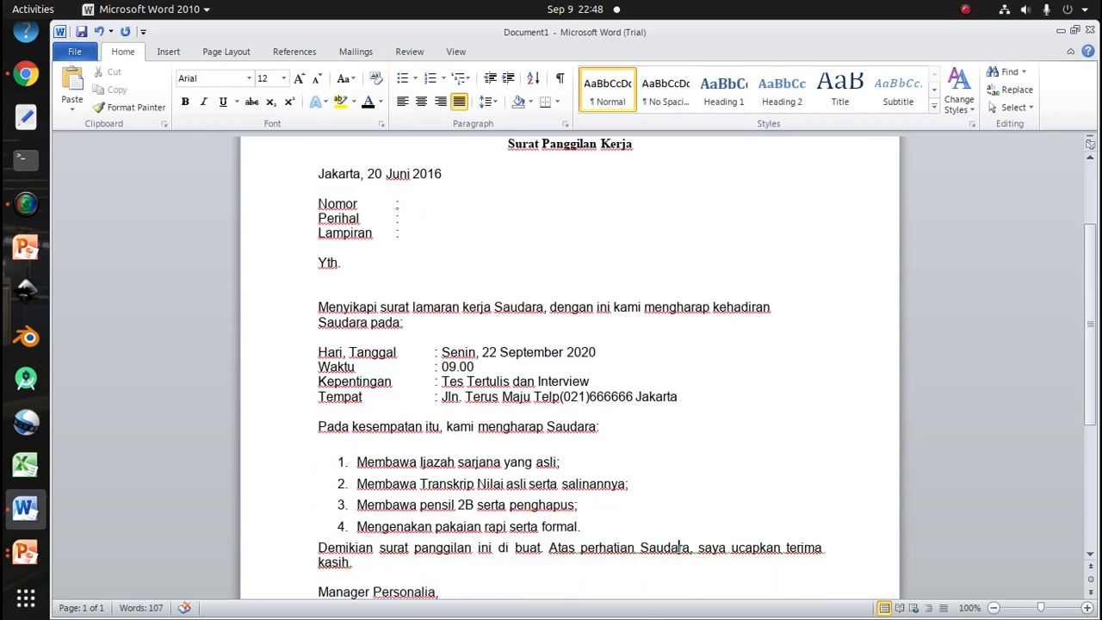
{"action": "key", "text": "Up"}
{"action": "key", "text": "Up"}
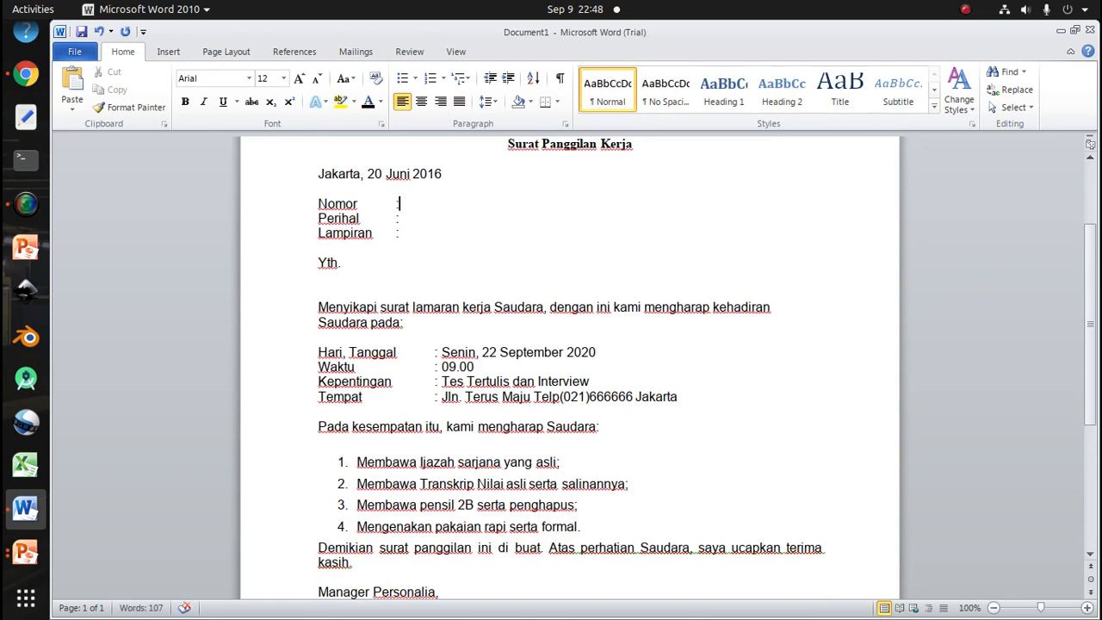
{"action": "key", "text": "Down"}
{"action": "type", "text": "Test"}
{"action": "key", "text": "BackSpace"}
{"action": "key", "text": "BackSpace"}
{"action": "type", "text": "T"}
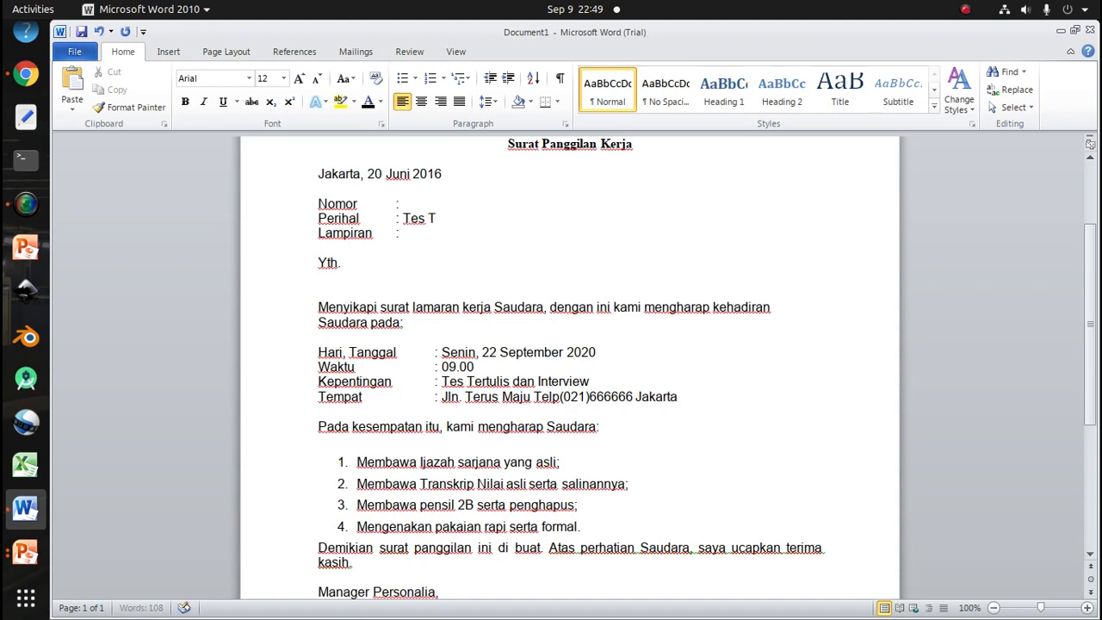
{"action": "type", "text": "ertulis dan Inter"}
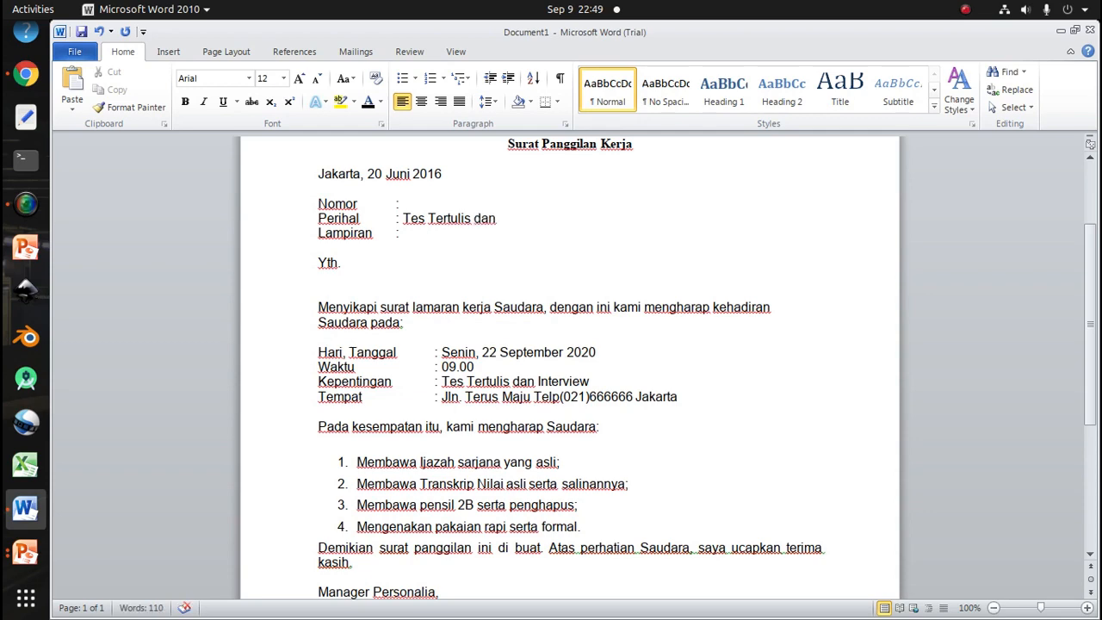
{"action": "type", "text": "view"}
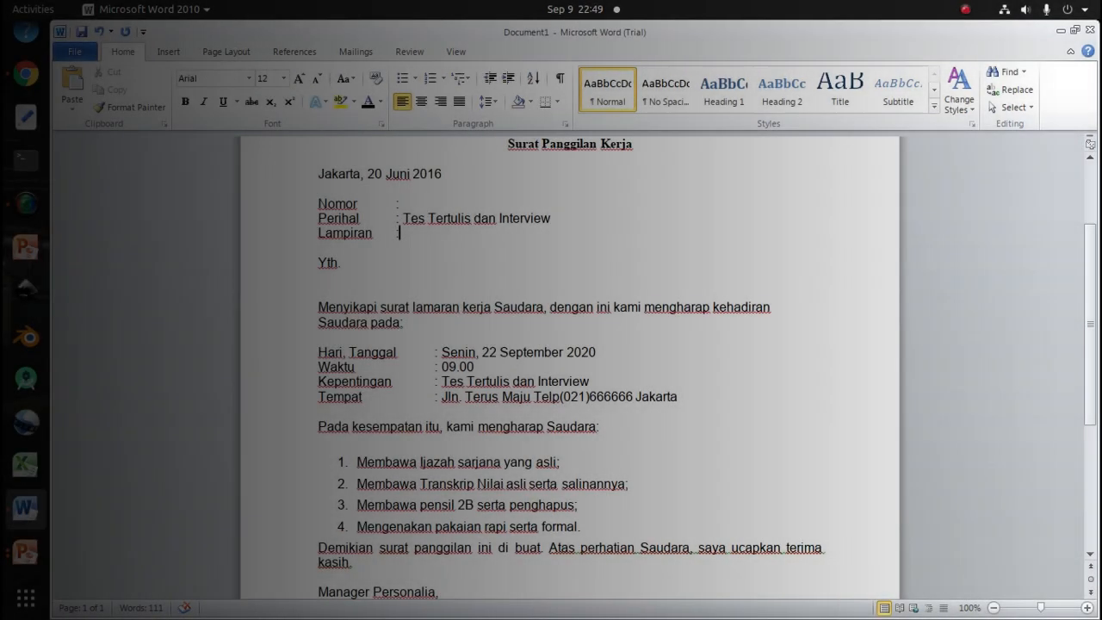
Enter a dash on the Lampiran line
{"action": "type", "text": "-"}
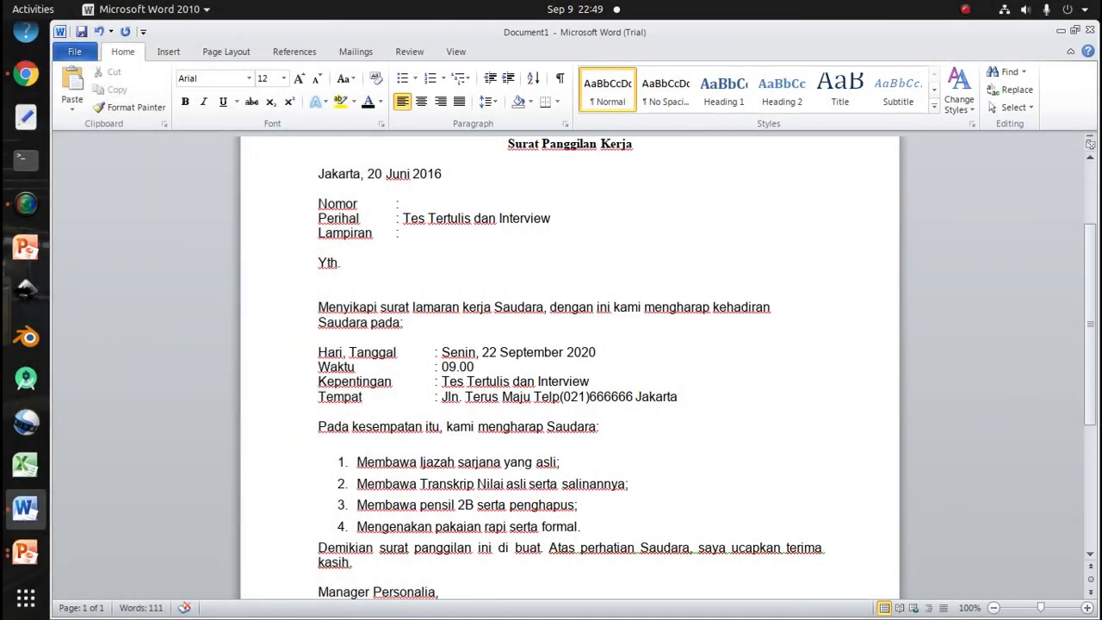
{"action": "key", "text": "Up"}
{"action": "key", "text": "Up"}
{"action": "key", "text": "Down"}
{"action": "key", "text": "Down"}
{"action": "key", "text": "Down"}
{"action": "key", "text": "Down"}
{"action": "key", "text": "Down"}
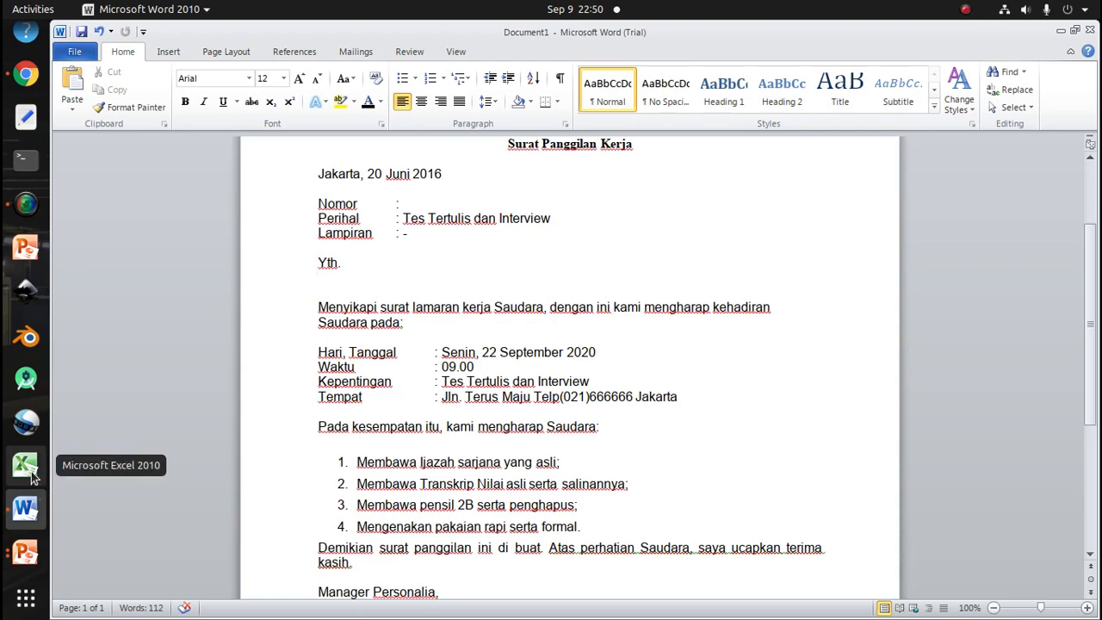
Switch to Excel and dismiss the Office activation wizard
{"action": "left_click", "coordinate": [31, 475]}
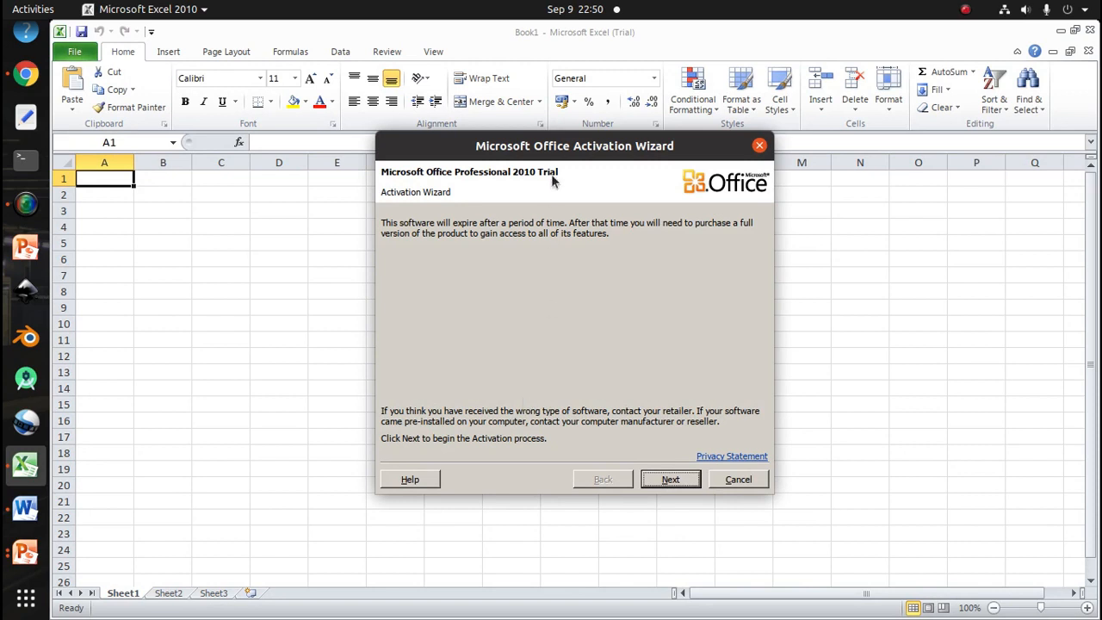
{"action": "left_click", "coordinate": [734, 483]}
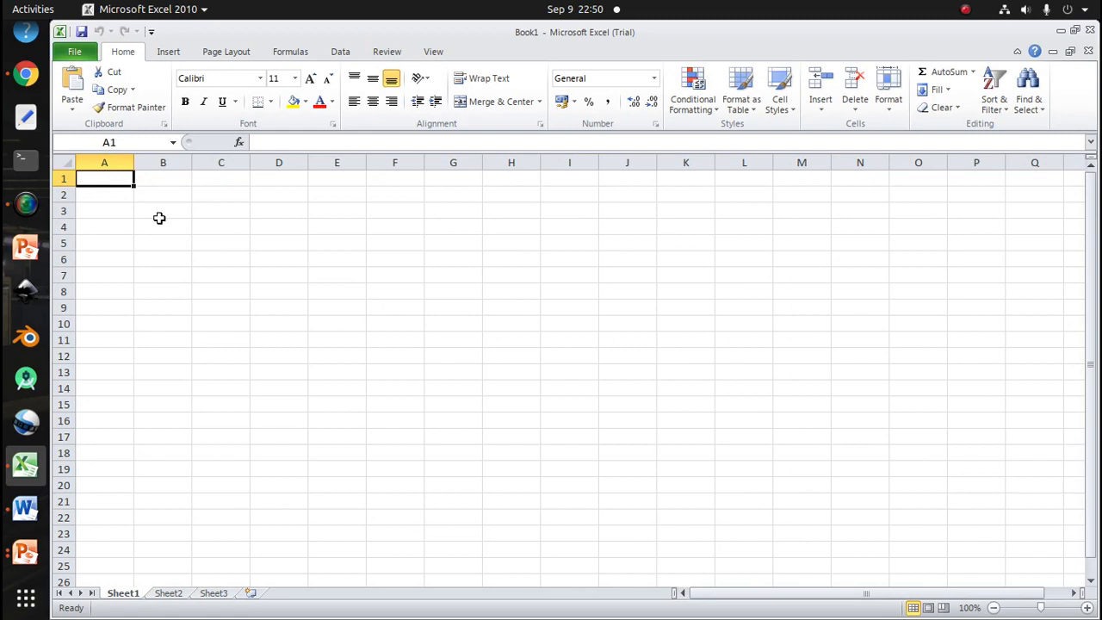
Enter the headers No Lampiran, Nama and Alamat in row 2, widening column A
{"action": "key", "text": "Down"}
{"action": "key", "text": "Down"}
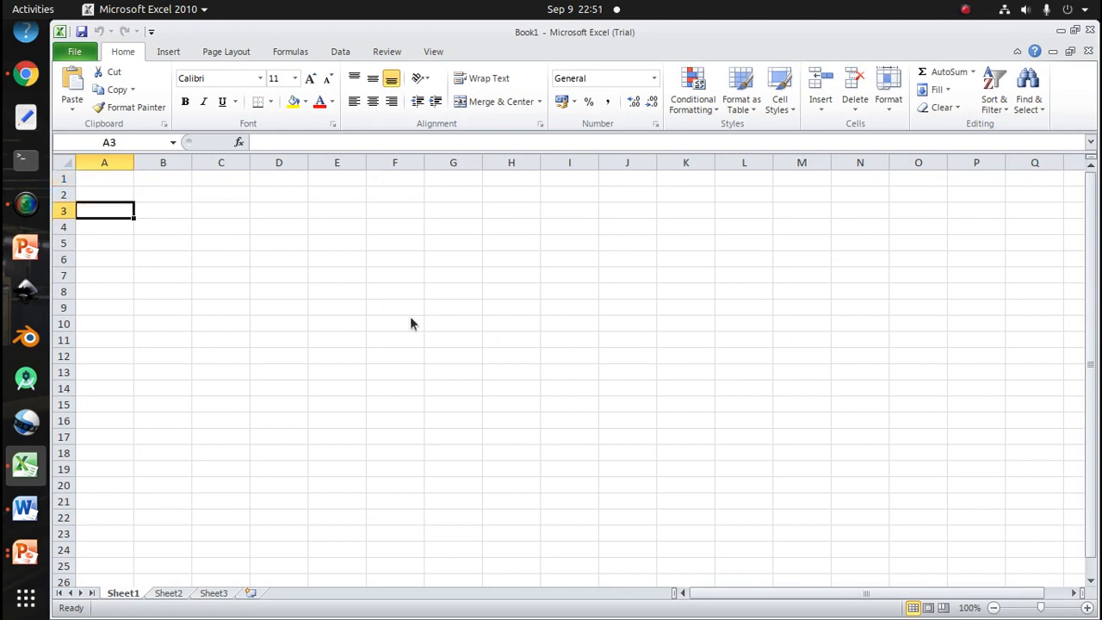
{"action": "left_click", "coordinate": [106, 193]}
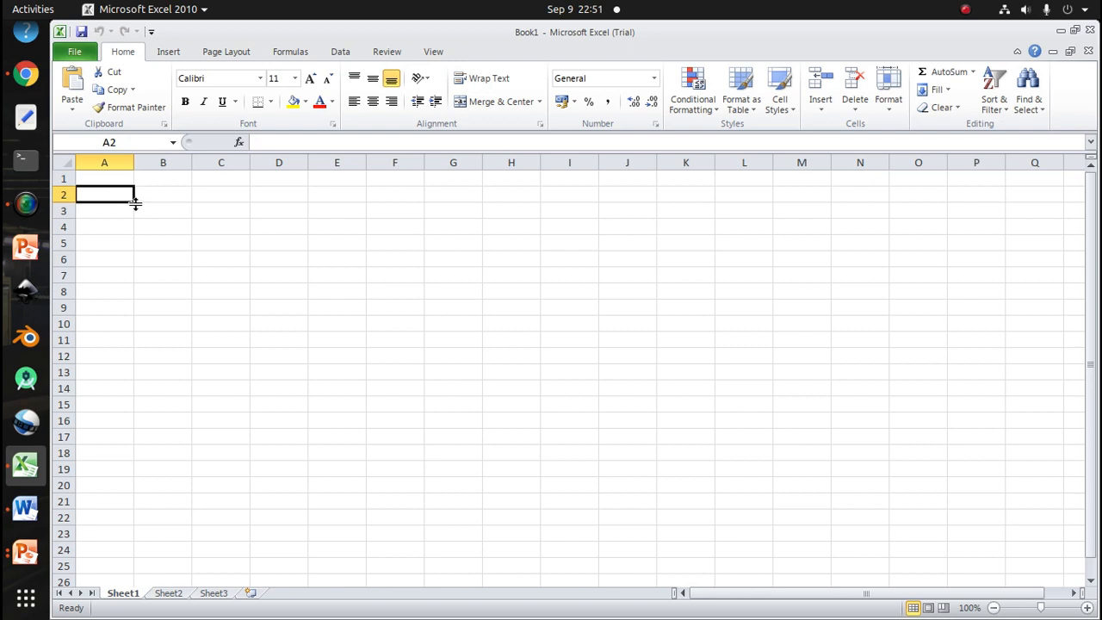
{"action": "type", "text": "No"}
{"action": "type", "text": "Lamp"}
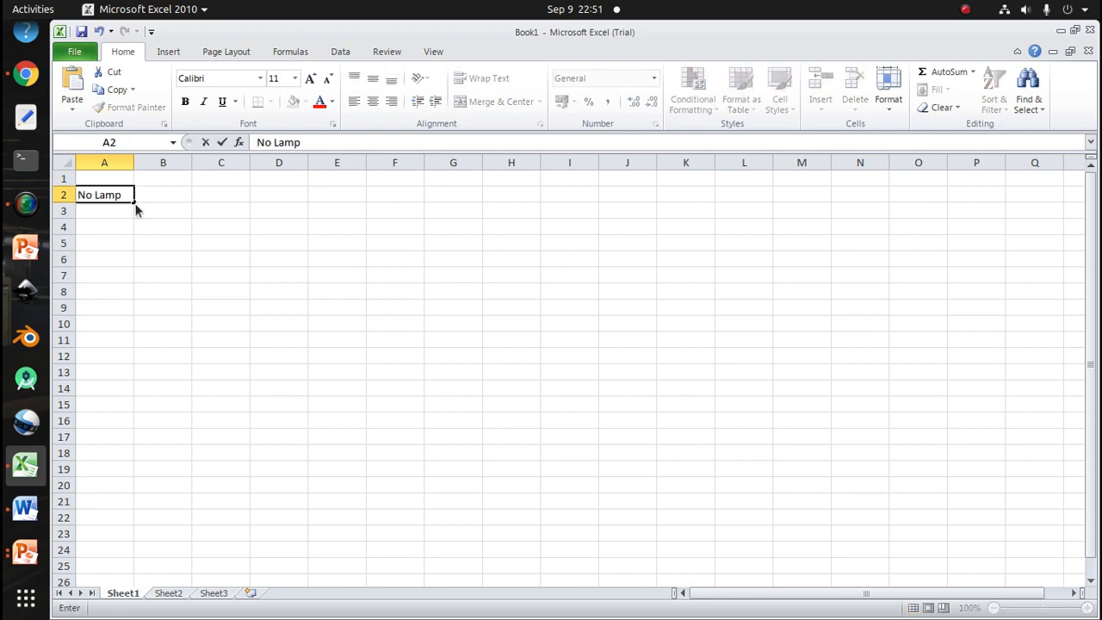
{"action": "type", "text": "iran"}
{"action": "key", "text": "Tab"}
{"action": "left_click_drag", "start_coordinate": [134, 162], "coordinate": [144, 162]}
{"action": "type", "text": "Nama"}
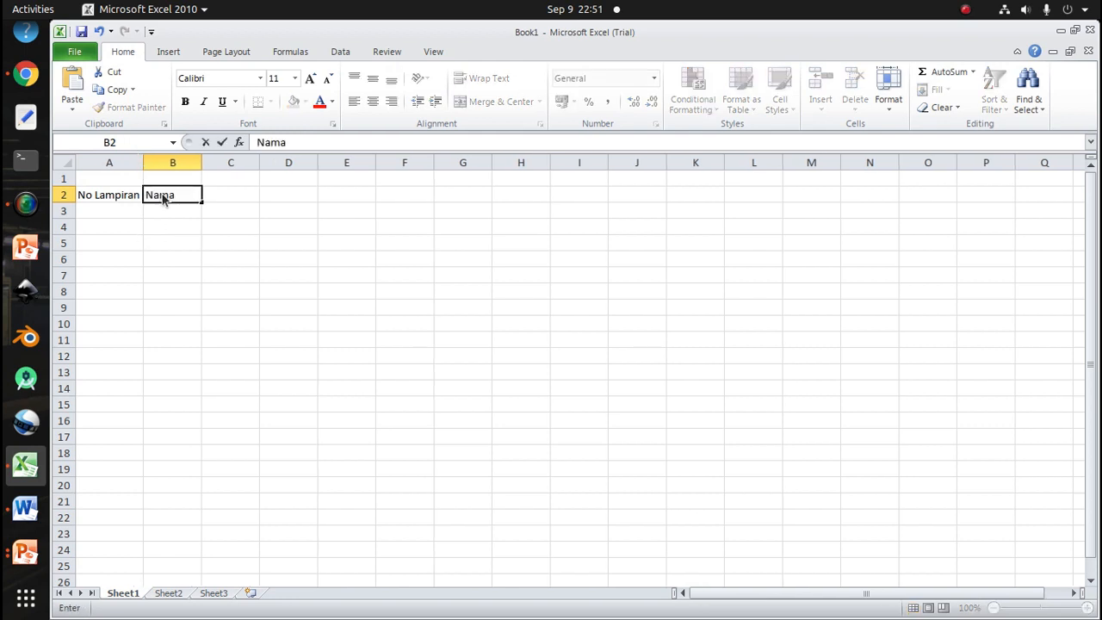
{"action": "key", "text": "Tab"}
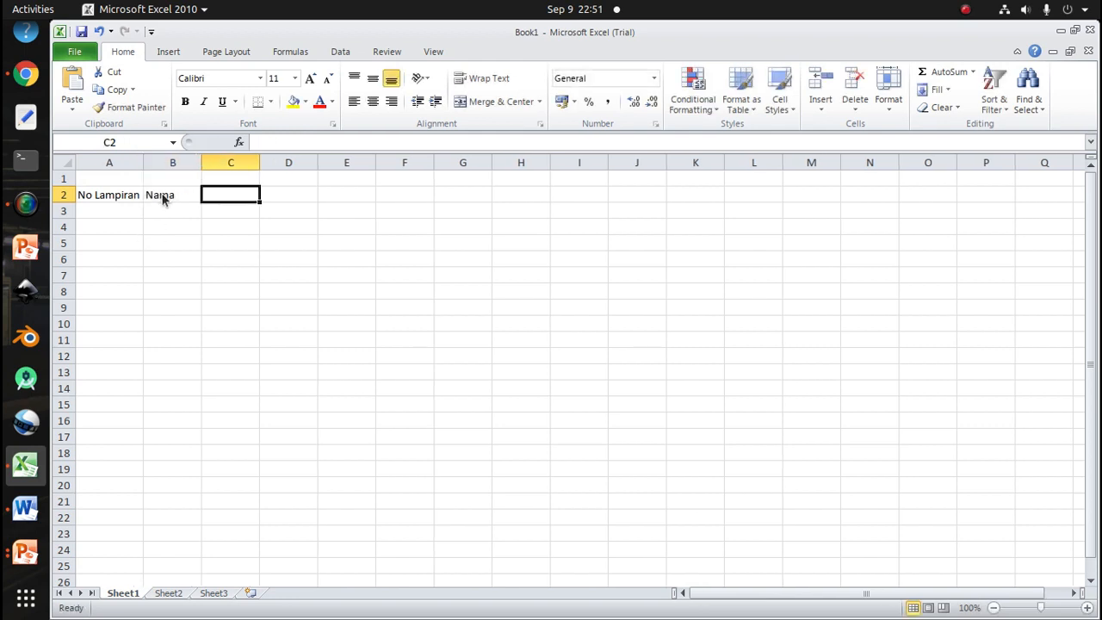
{"action": "type", "text": "Alamat"}
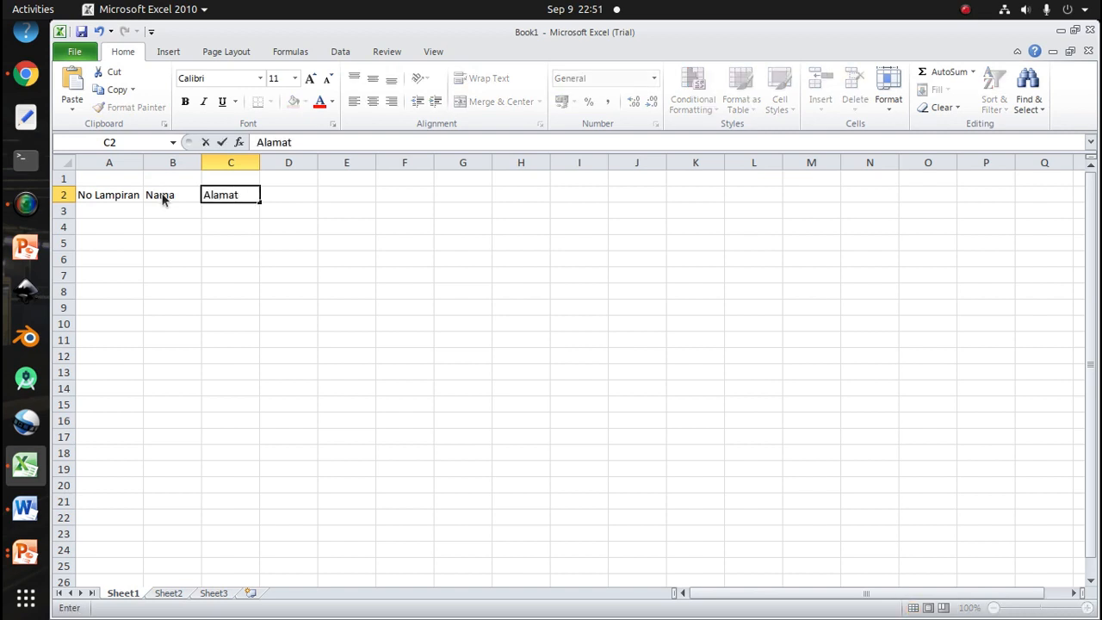
{"action": "key", "text": "Return"}
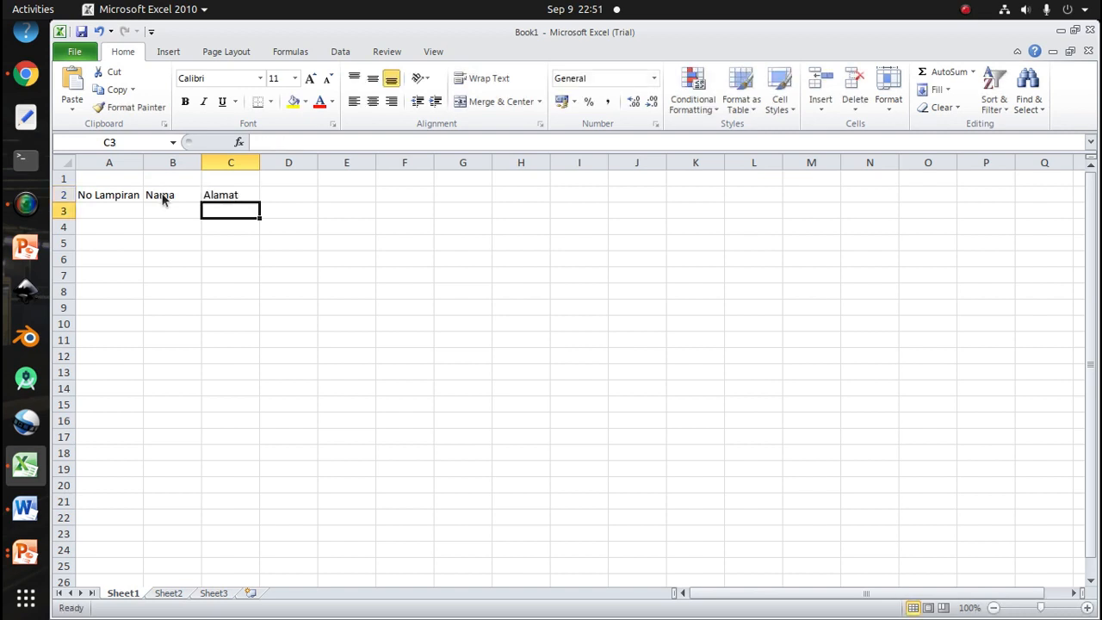
Enter SK/01/09/2020 in cell A3 and copy that cell
{"action": "key", "text": "Left"}
{"action": "key", "text": "Left"}
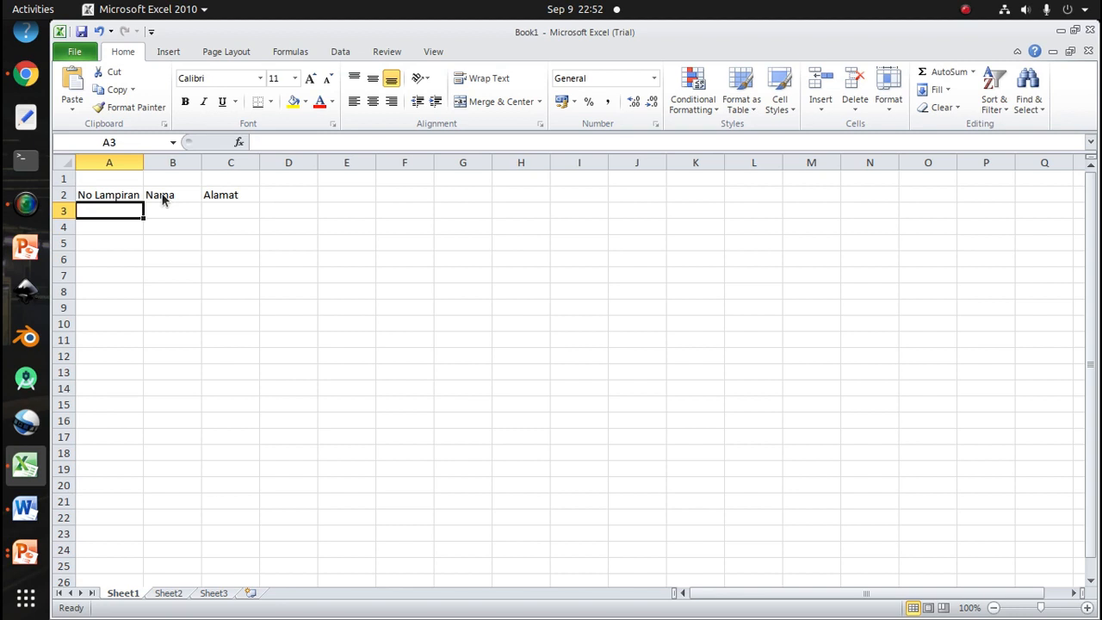
{"action": "type", "text": "SK"}
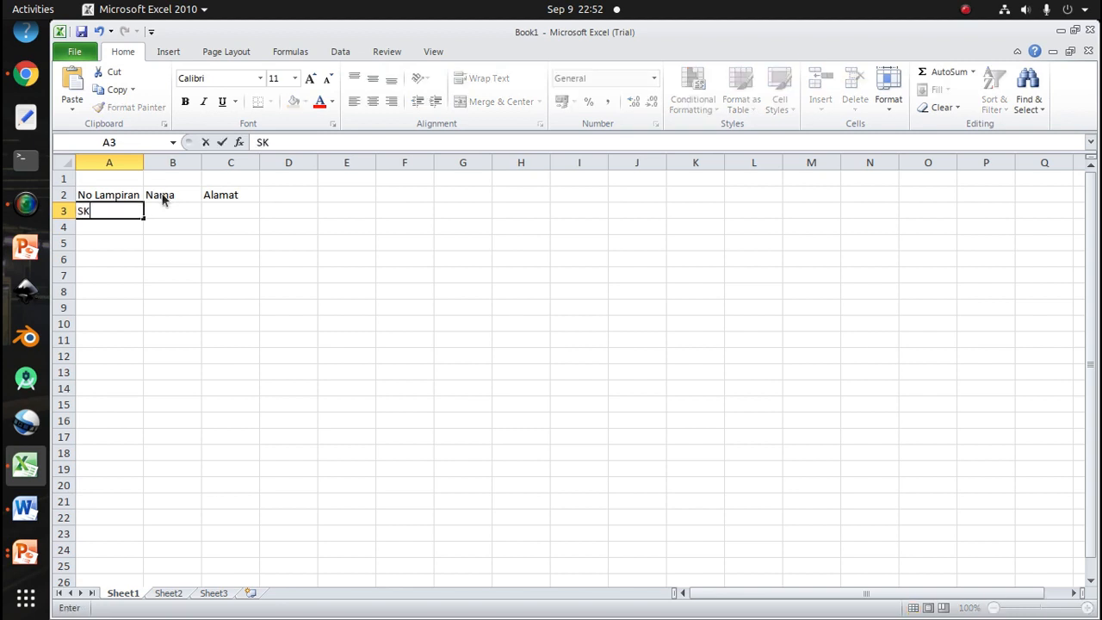
{"action": "type", "text": "/01/09/2020"}
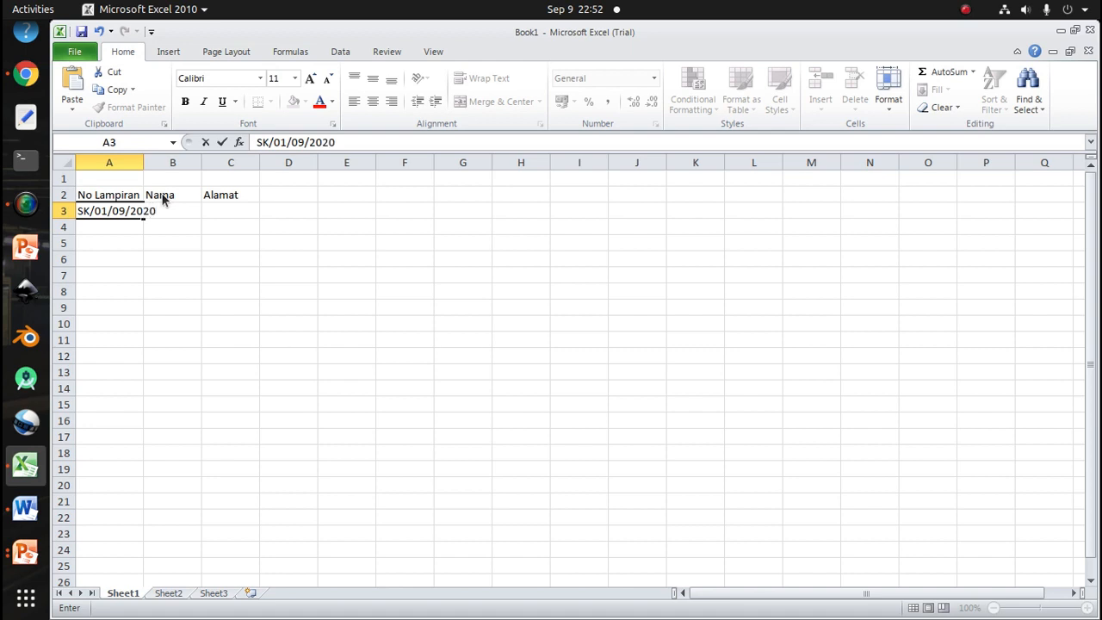
{"action": "key", "text": "Return"}
{"action": "key", "text": "Up"}
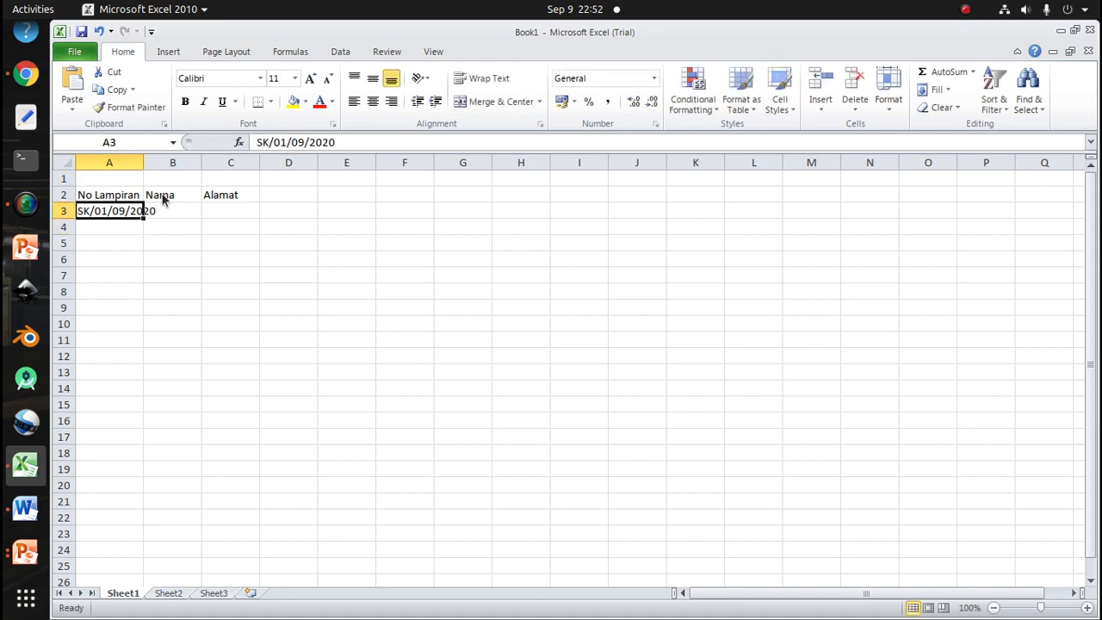
{"action": "key", "text": "ctrl+c"}
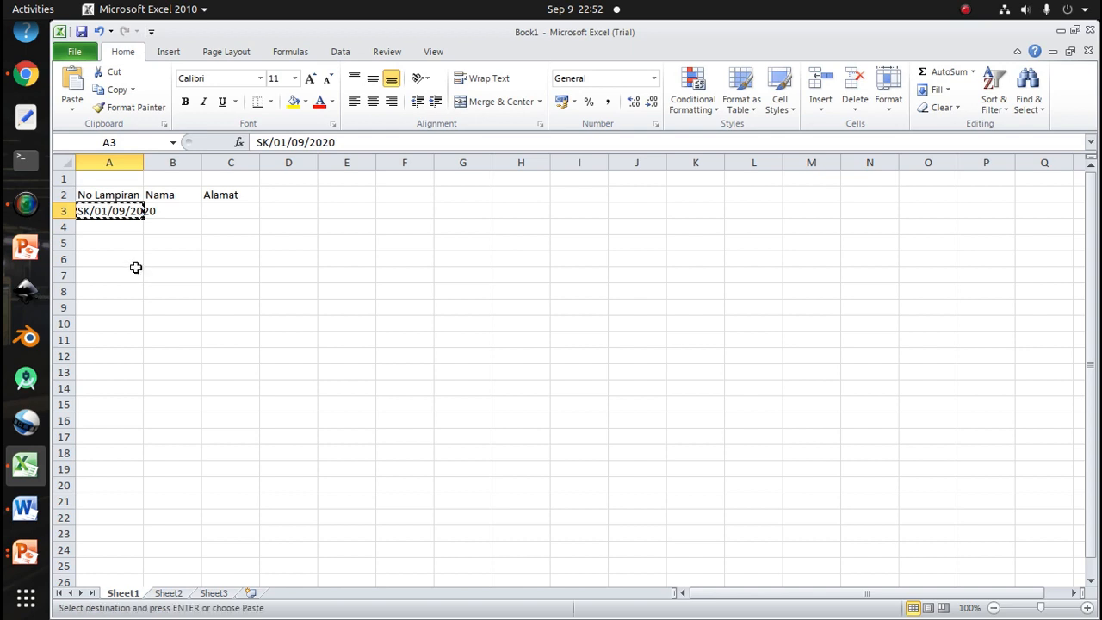
Paste the copied attachment number into cells A4 through A10
{"action": "left_click", "coordinate": [109, 227]}
{"action": "key", "text": "ctrl+v"}
{"action": "left_click", "coordinate": [111, 244]}
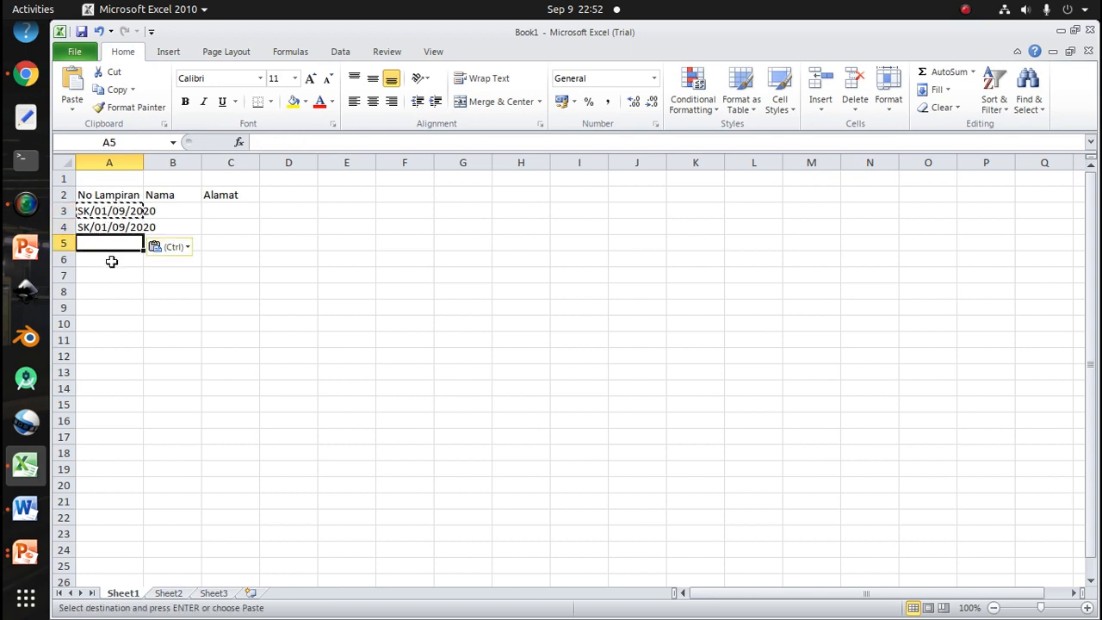
{"action": "key", "text": "ctrl+v"}
{"action": "left_click", "coordinate": [108, 260]}
{"action": "key", "text": "ctrl+v"}
{"action": "key", "text": "ctrl"}
{"action": "left_click", "coordinate": [103, 276]}
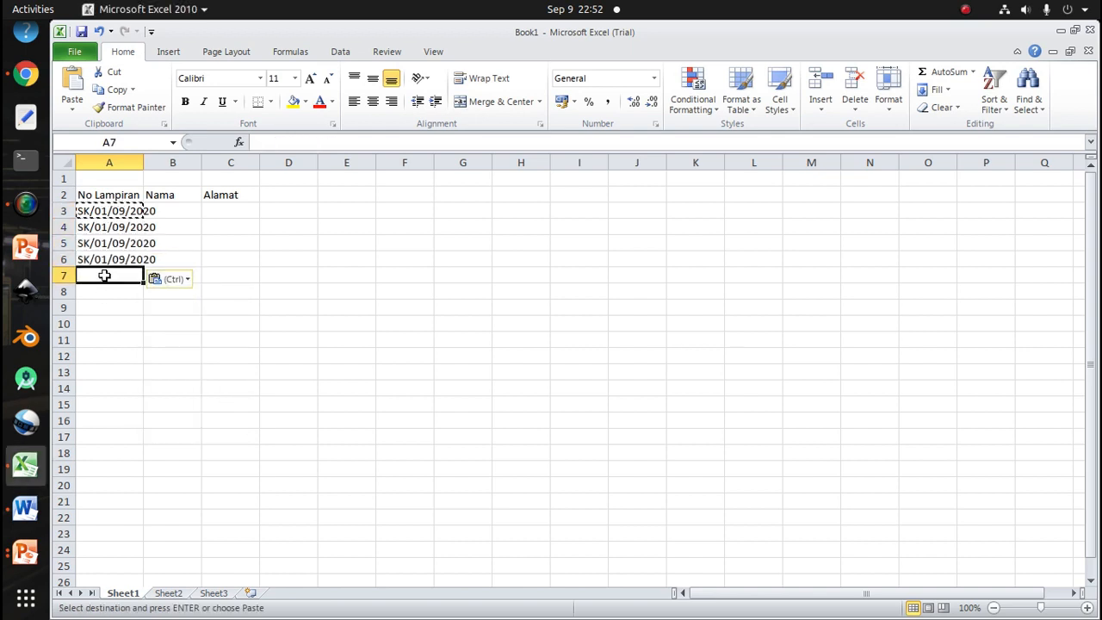
{"action": "left_click_drag", "start_coordinate": [103, 274], "coordinate": [99, 326]}
{"action": "key", "text": "ctrl+v"}
Renumber the pasted attachment numbers in sequence, making A4 SK/02/09/2020 and A5 SK/03/09/2020
{"action": "left_click", "coordinate": [189, 243]}
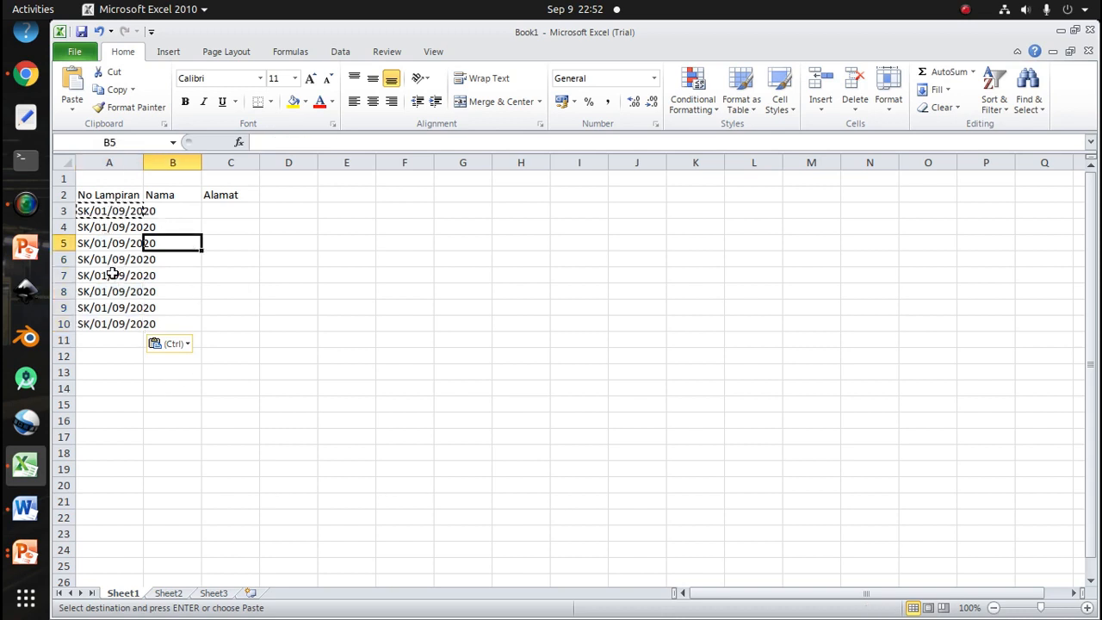
{"action": "double_click", "coordinate": [103, 226]}
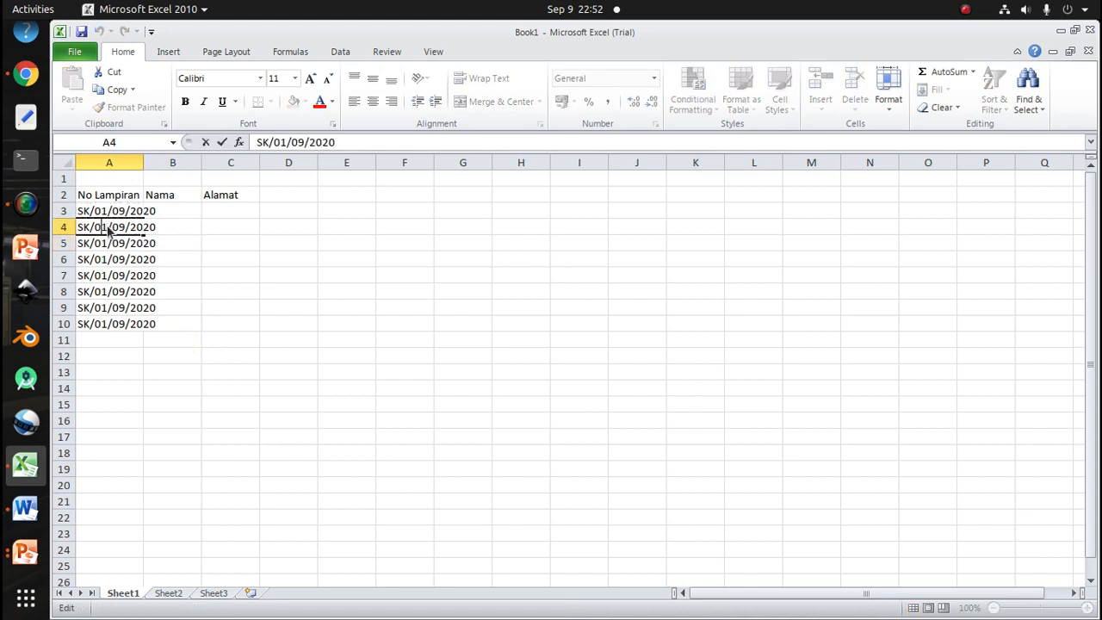
{"action": "key", "text": "BackSpace"}
{"action": "type", "text": "2"}
{"action": "double_click", "coordinate": [103, 243]}
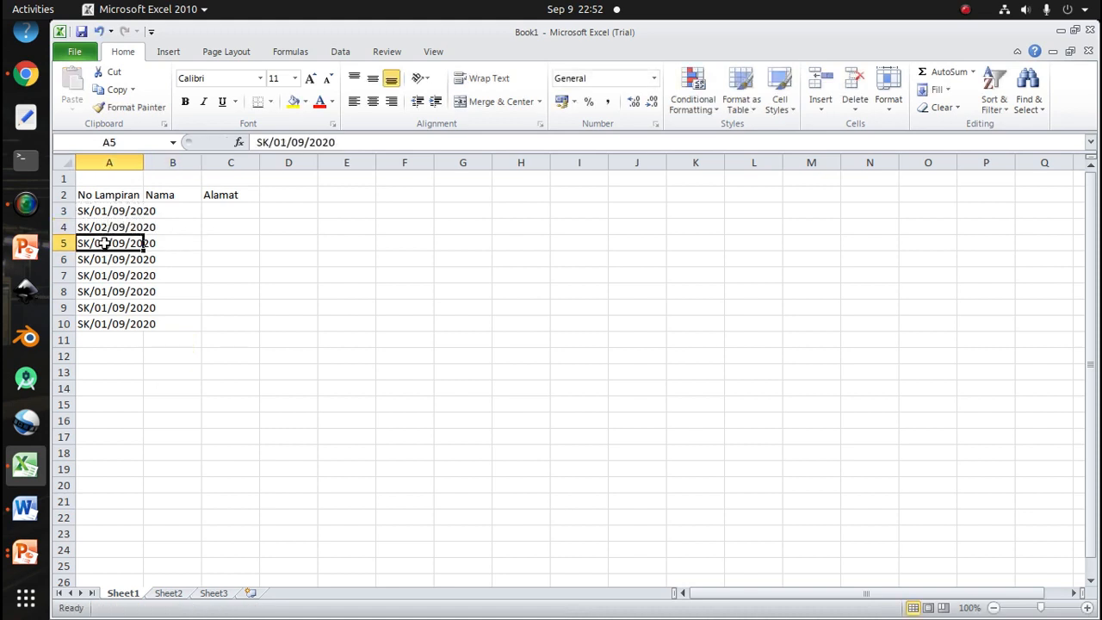
{"action": "left_click_drag", "start_coordinate": [101, 243], "coordinate": [109, 242]}
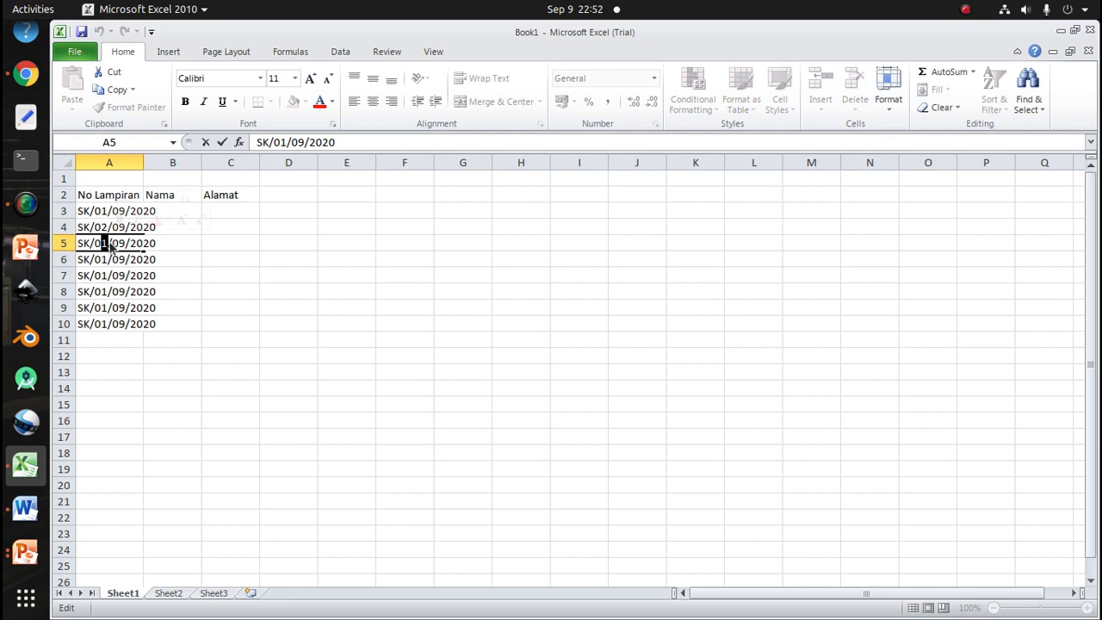
{"action": "type", "text": "3"}
{"action": "left_click", "coordinate": [148, 338]}
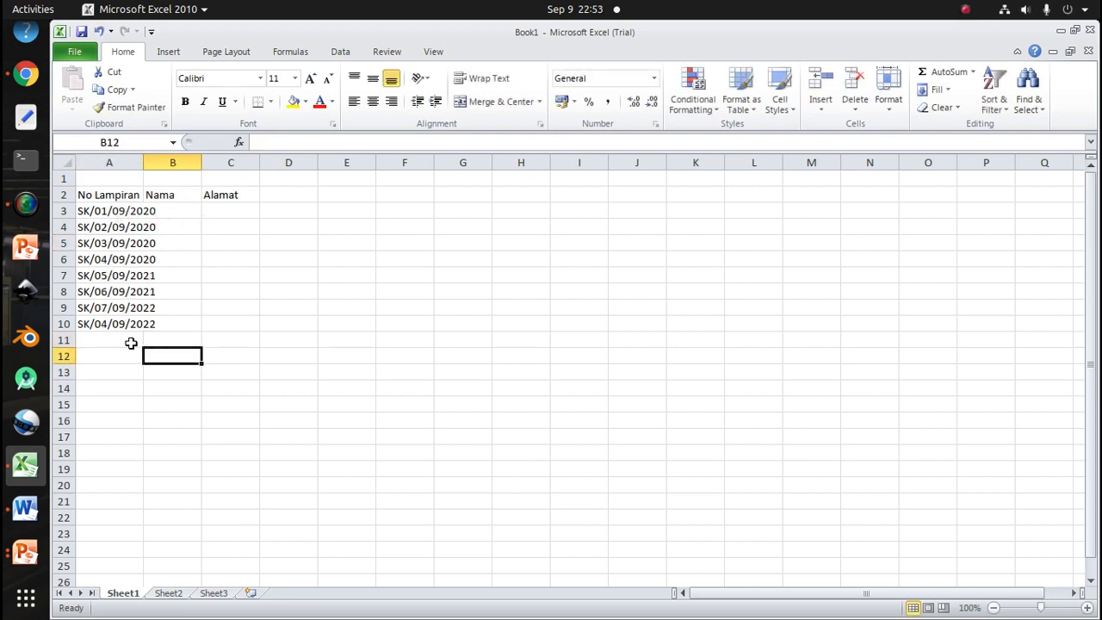
Change the attachment number in A10 to SK/08/09/2022
{"action": "double_click", "coordinate": [109, 326]}
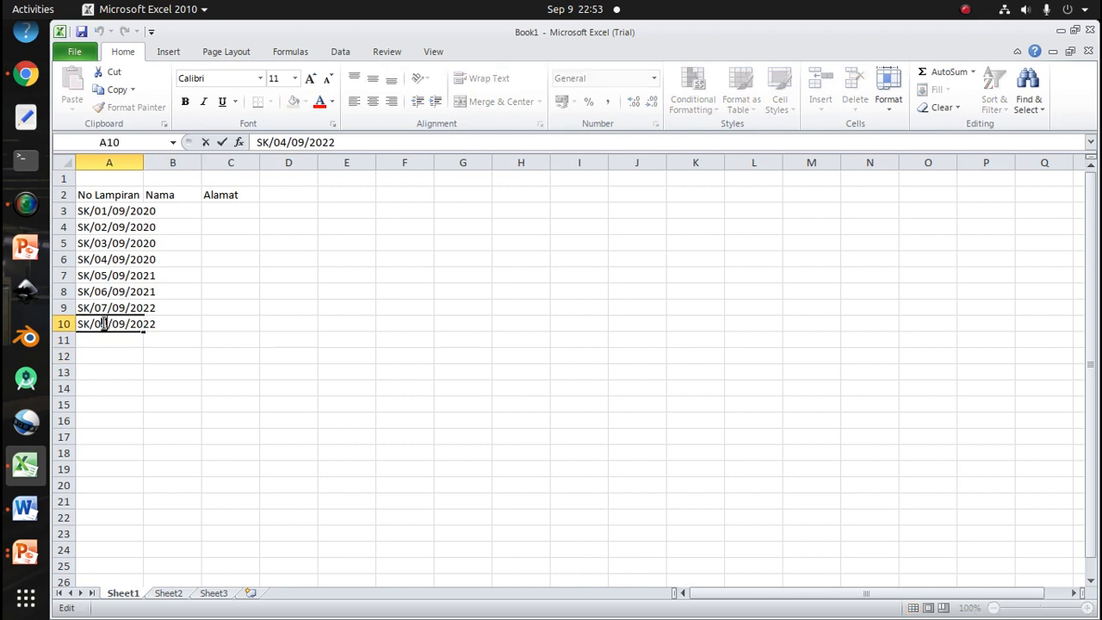
{"action": "left_click_drag", "start_coordinate": [101, 324], "coordinate": [107, 325]}
{"action": "type", "text": "8"}
{"action": "left_click", "coordinate": [296, 354]}
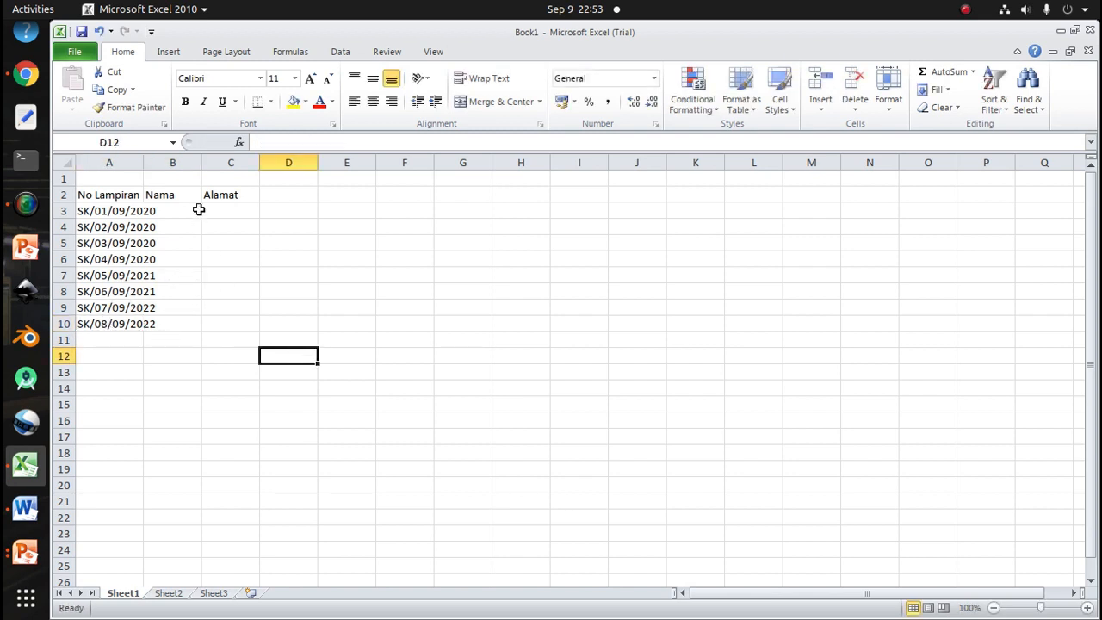
Autofit column A and enter the first recipient's name, prefixed Bp., in cell B3
{"action": "double_click", "coordinate": [143, 163]}
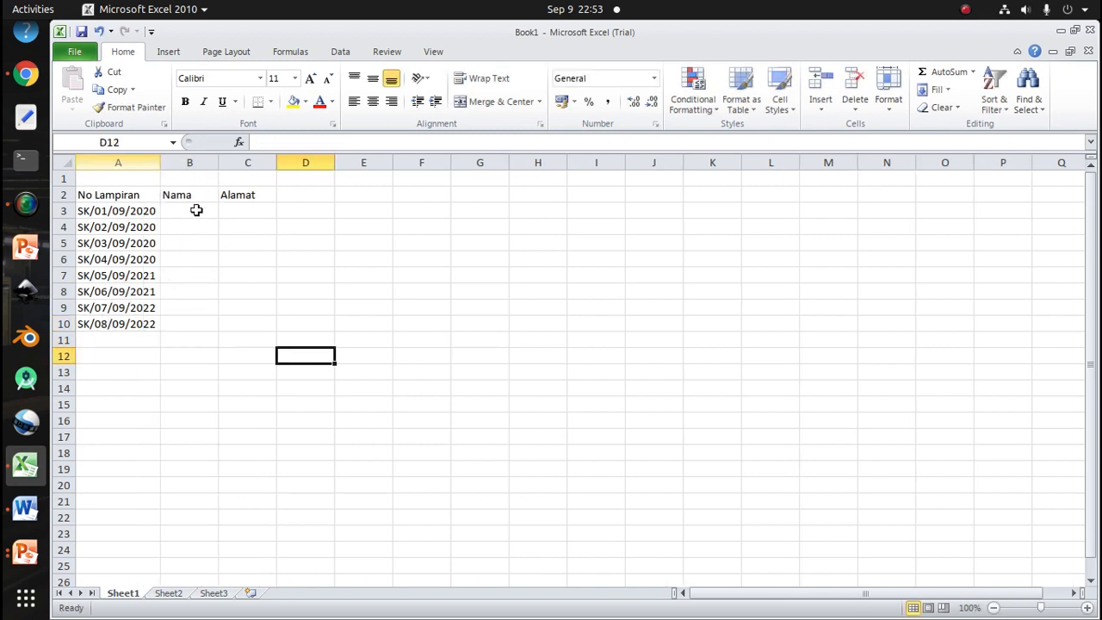
{"action": "left_click", "coordinate": [196, 210]}
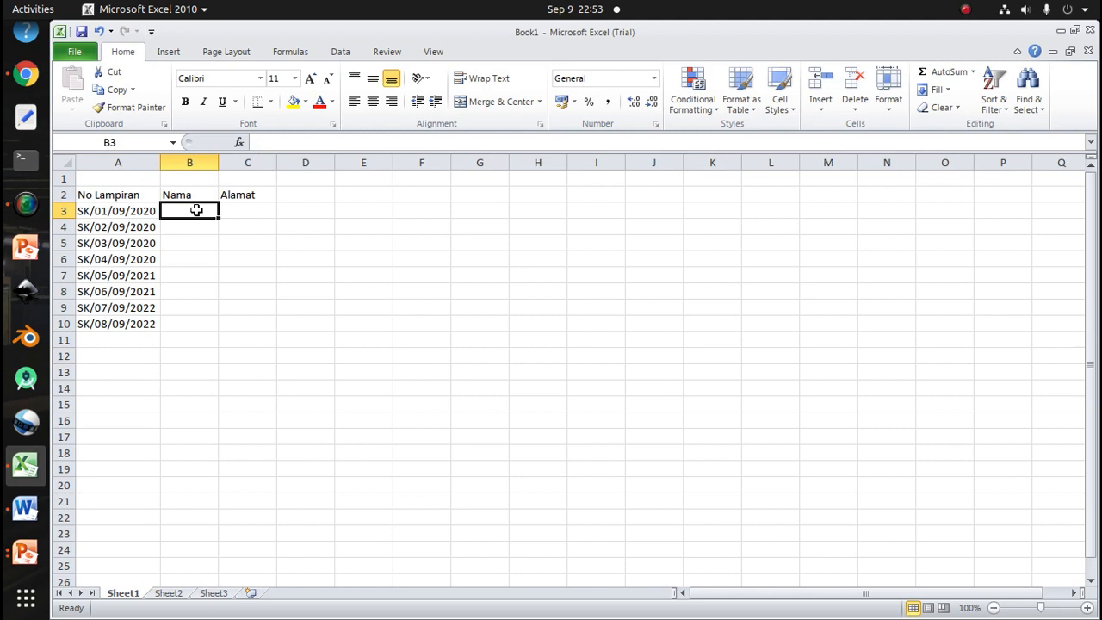
{"action": "type", "text": "Bp"}
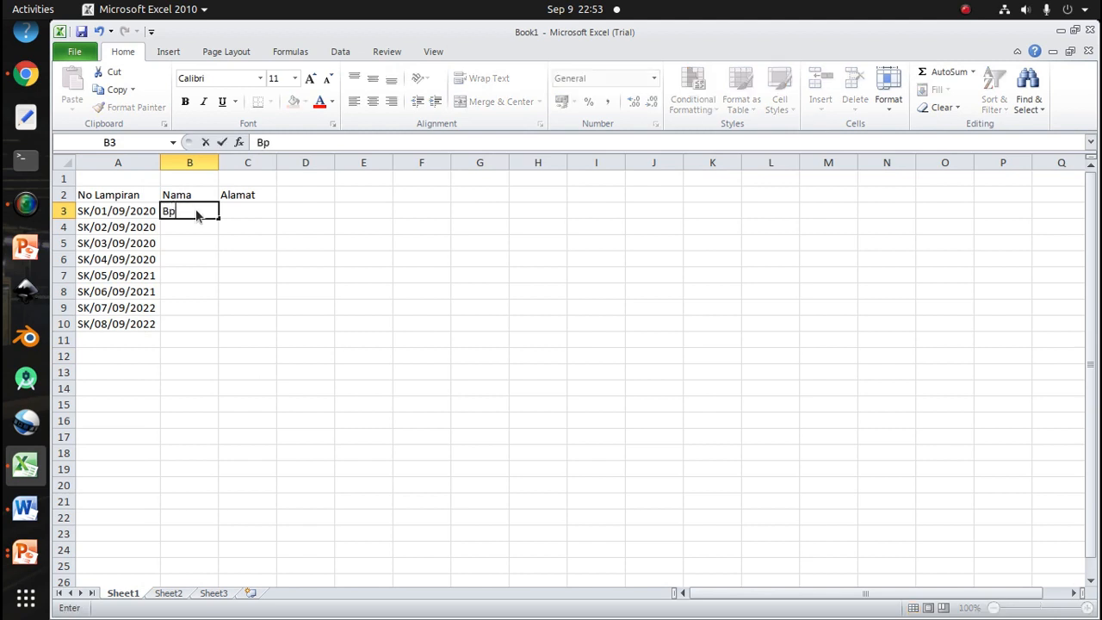
{"action": "key", "text": "BackSpace"}
{"action": "key", "text": "BackSpace"}
{"action": "type", "text": "Bp. Indra yanto"}
{"action": "key", "text": "BackSpace"}
{"action": "key", "text": "BackSpace"}
{"action": "key", "text": "BackSpace"}
{"action": "key", "text": "BackSpace"}
{"action": "key", "text": "BackSpace"}
{"action": "type", "text": "Yanto"}
{"action": "key", "text": "Return"}
Enter the second recipient's name, prefixed Bp., in cell B4
{"action": "type", "text": "B"}
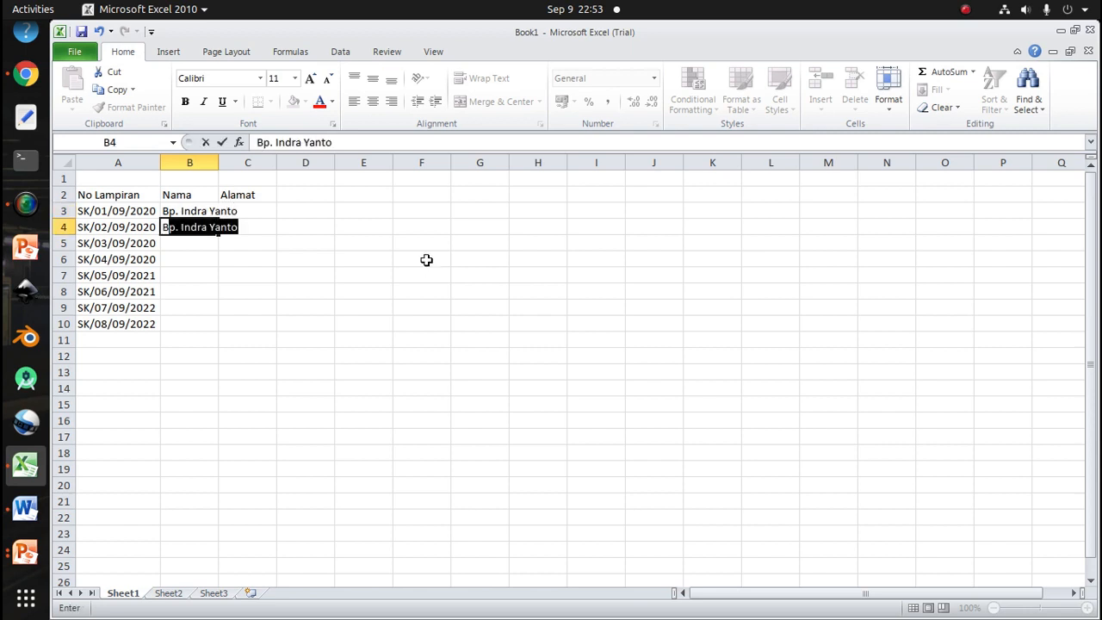
{"action": "type", "text": "p. He"}
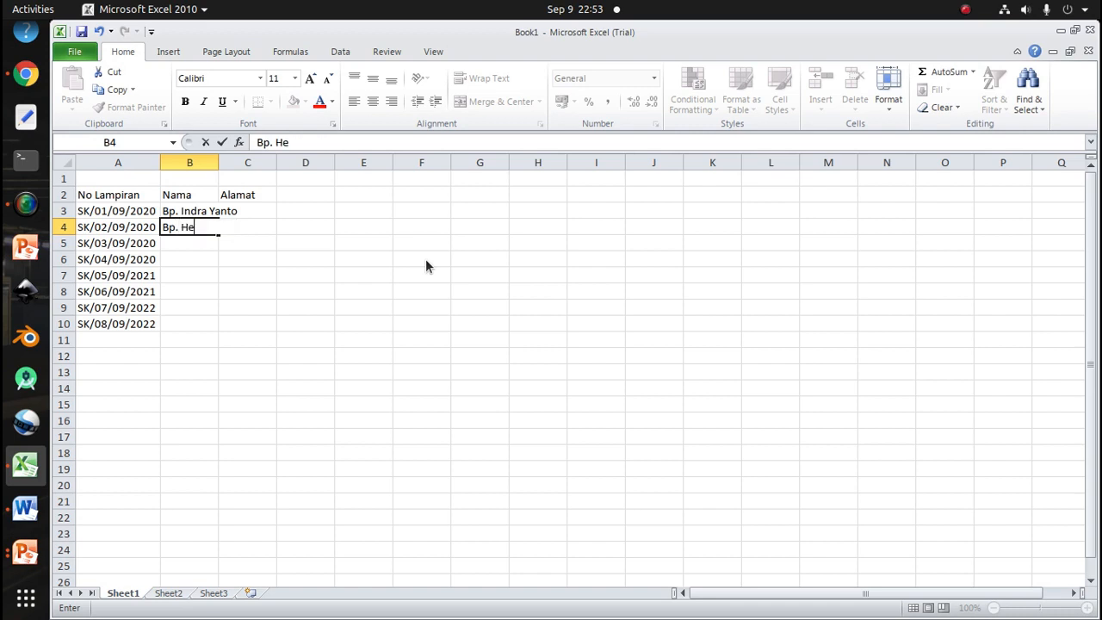
{"action": "type", "text": "ru Kurniawan"}
{"action": "key", "text": "Return"}
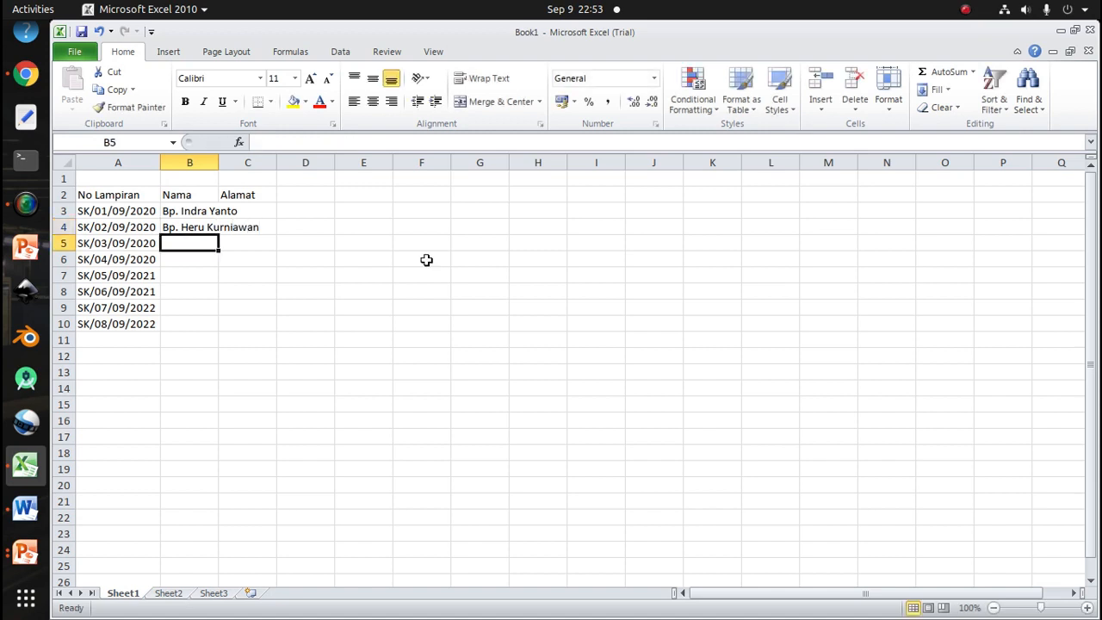
Enter the third recipient's name, prefixed Bp., in cell B5
{"action": "type", "text": "Bp. Bamb"}
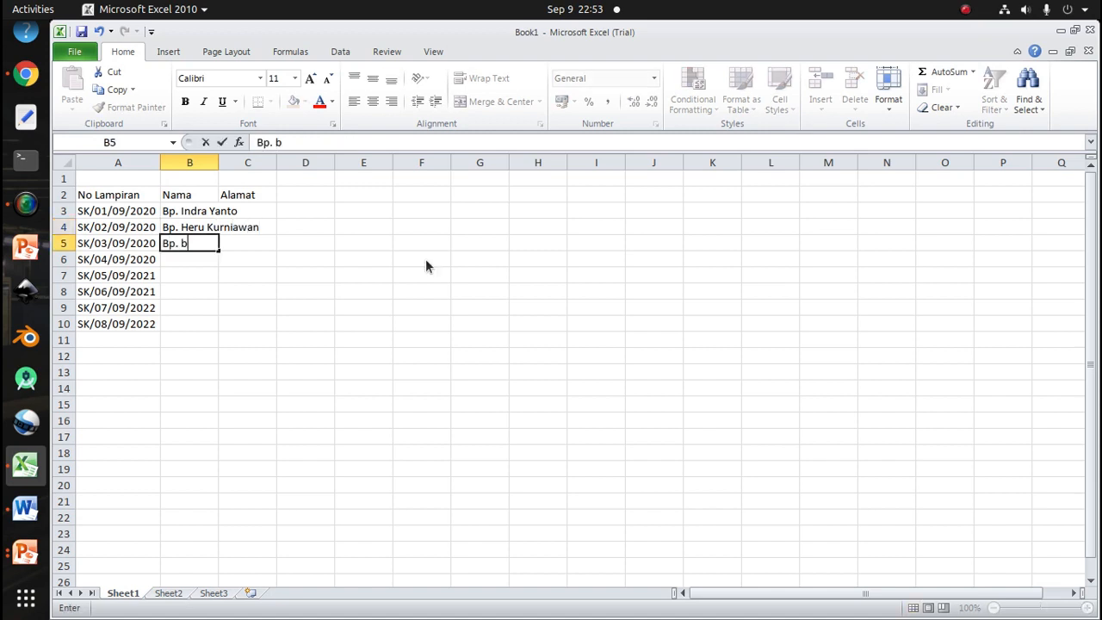
{"action": "type", "text": "a"}
{"action": "key", "text": "BackSpace"}
{"action": "key", "text": "BackSpace"}
{"action": "type", "text": "Bambang Santor"}
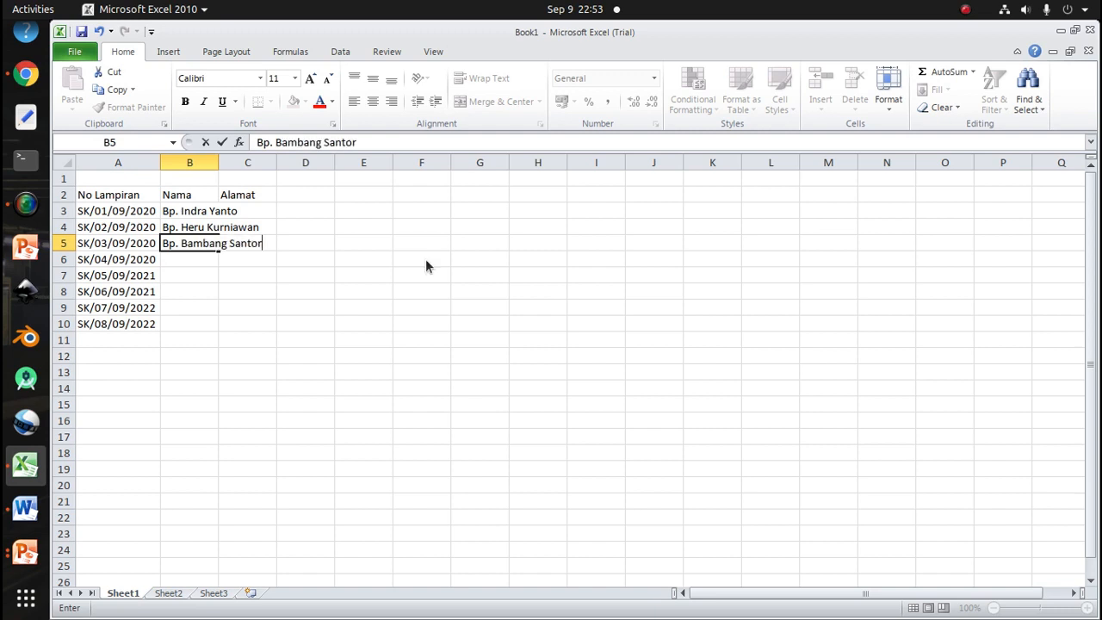
{"action": "key", "text": "BackSpace"}
{"action": "type", "text": "so"}
{"action": "key", "text": "Return"}
Enter the fourth recipient's name, prefixed Ibu., in cell B6
{"action": "type", "text": "Ib"}
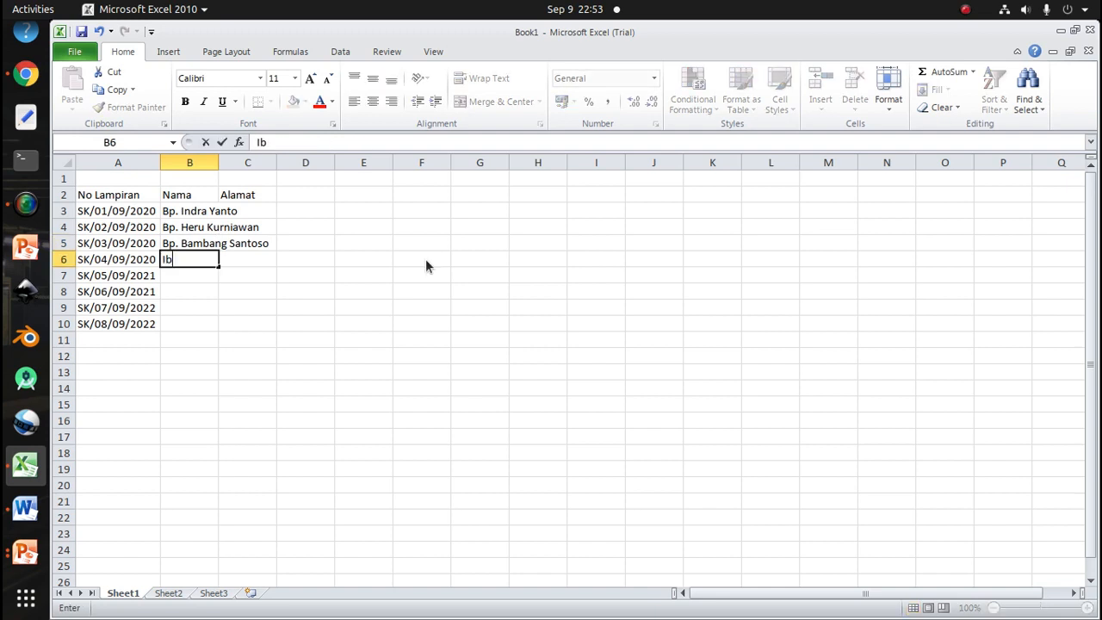
{"action": "type", "text": "u. Leli Cahayaningsih"}
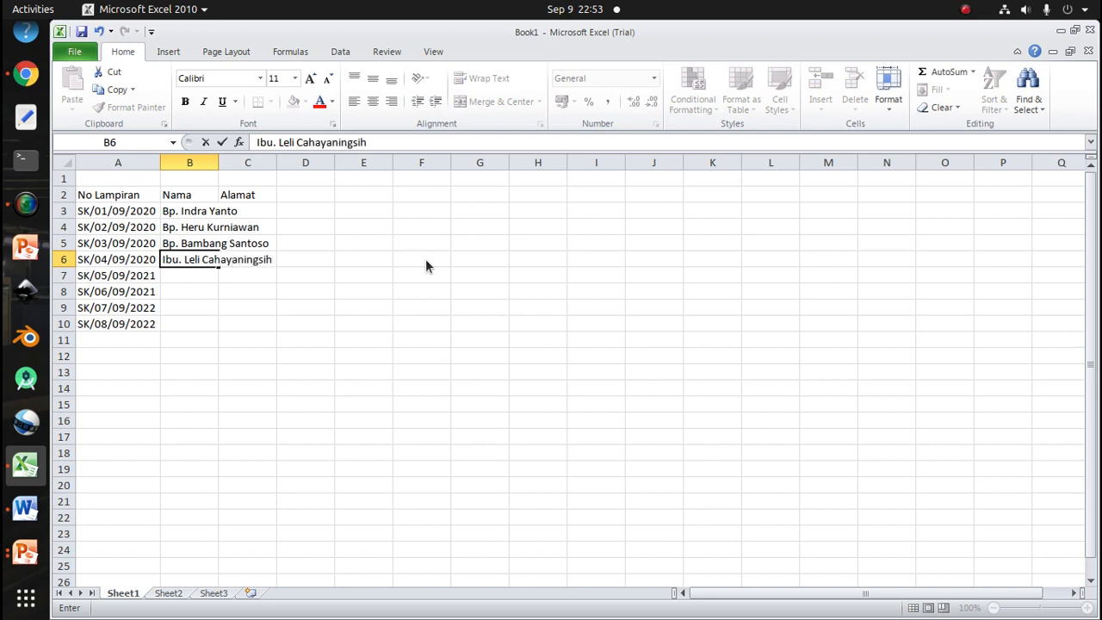
{"action": "key", "text": "Return"}
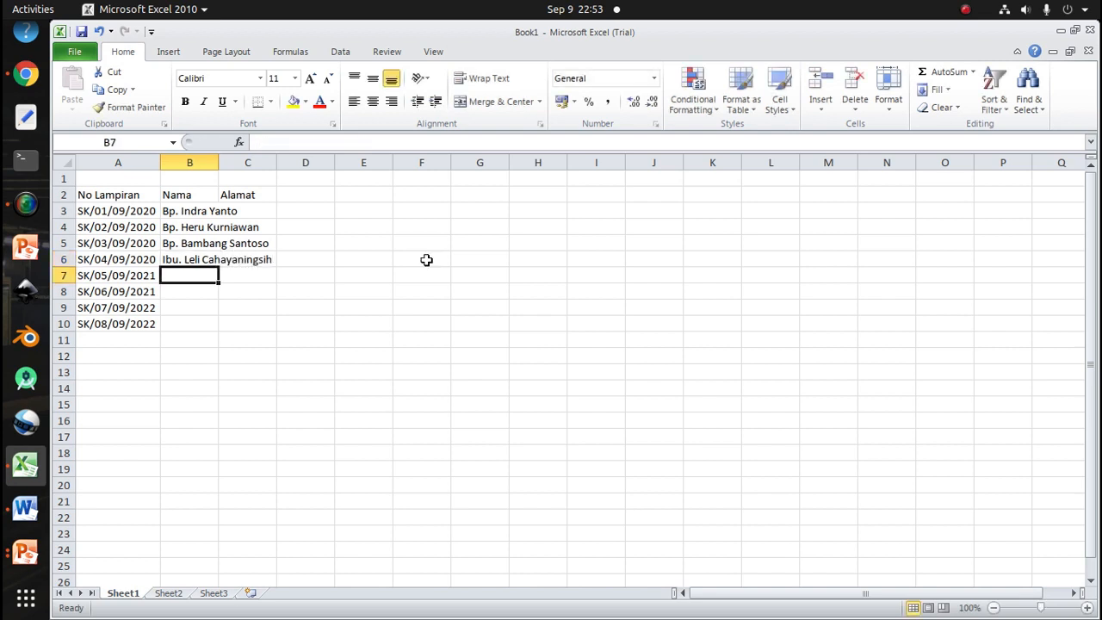
Enter the fifth recipient's name, prefixed Ibu., in cell B7
{"action": "type", "text": "Ibu"}
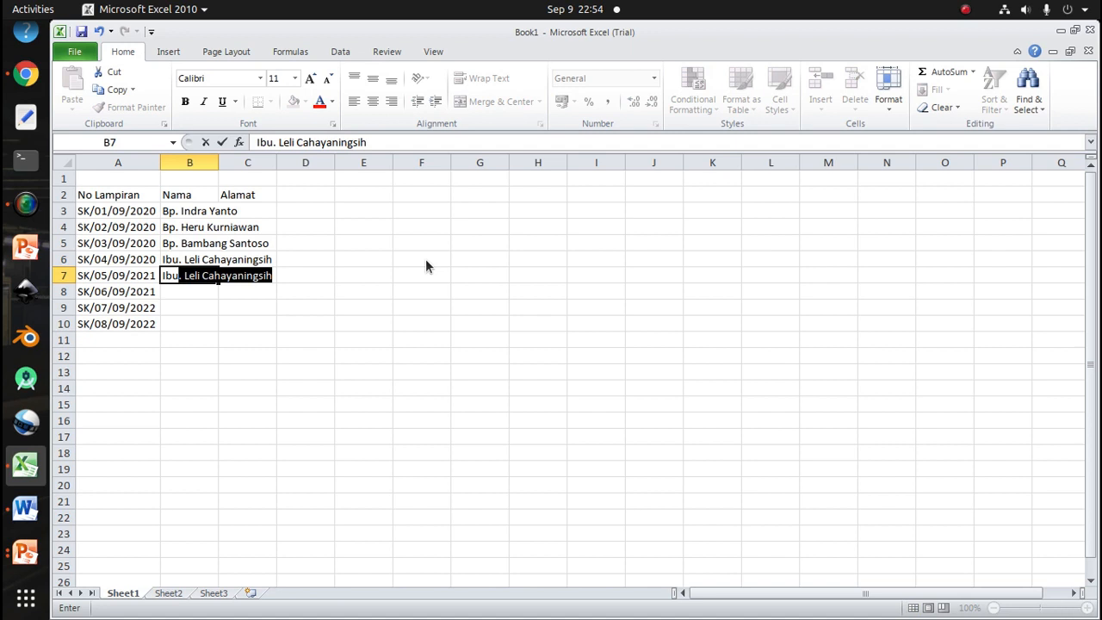
{"action": "type", "text": ". Sinta"}
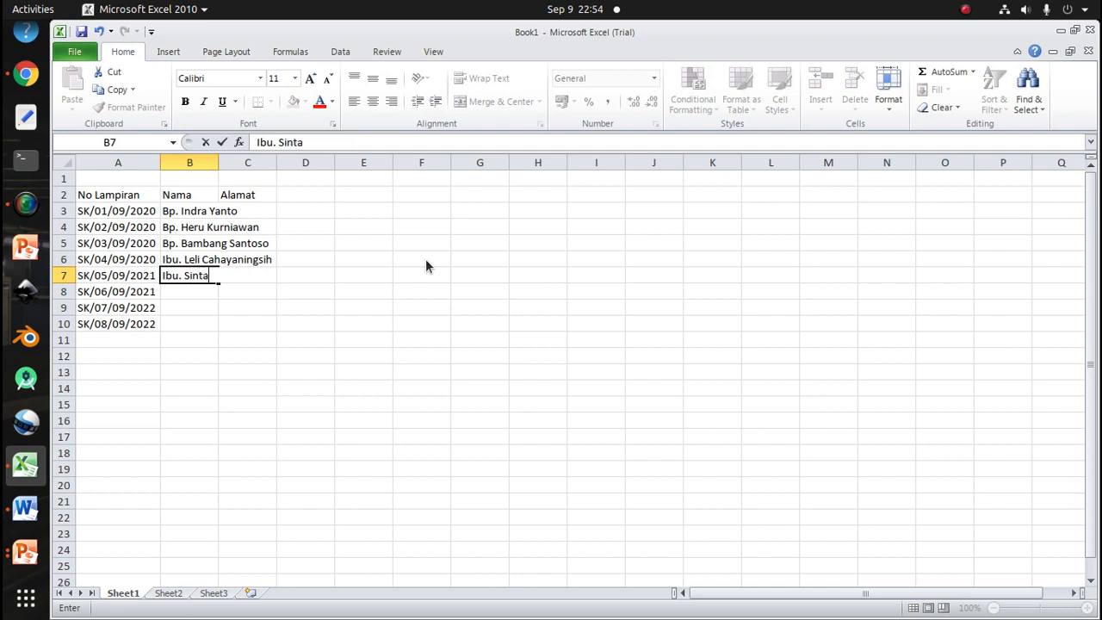
{"action": "type", "text": " Kumala"}
{"action": "key", "text": "Return"}
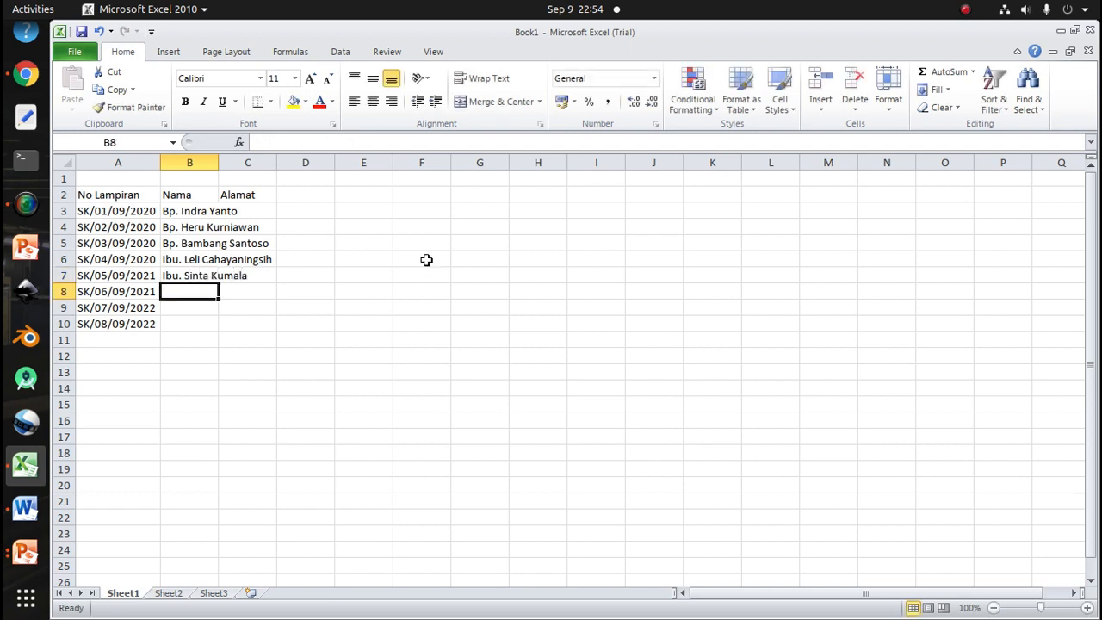
Enter the sixth recipient's name, prefixed Ibu., in cell B8
{"action": "type", "text": "Ibu"}
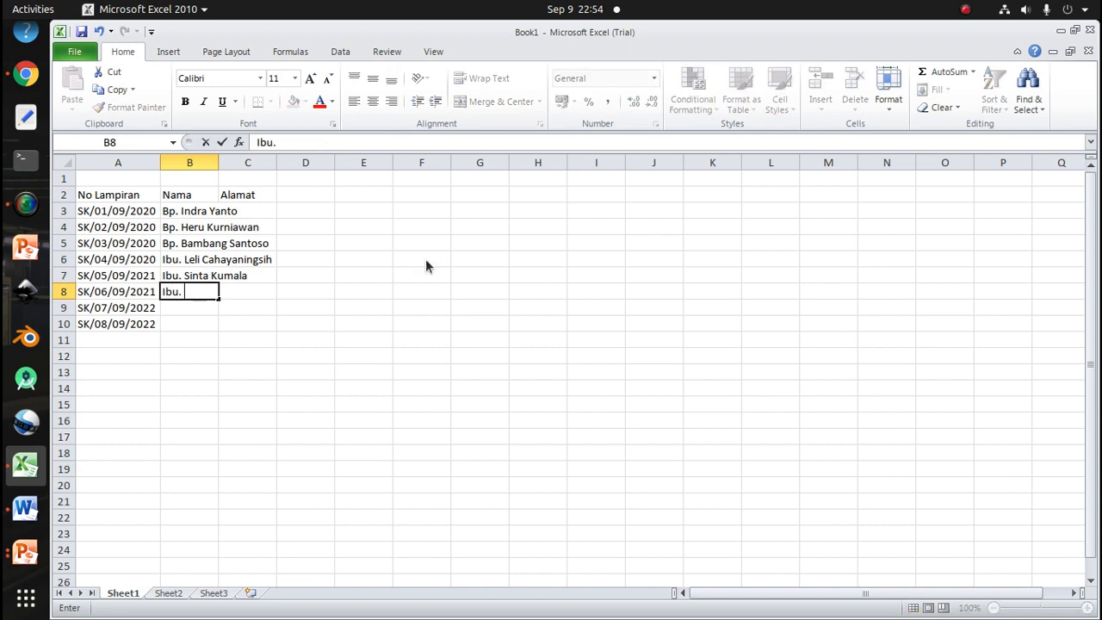
{"action": "type", "text": ". Komala Sar"}
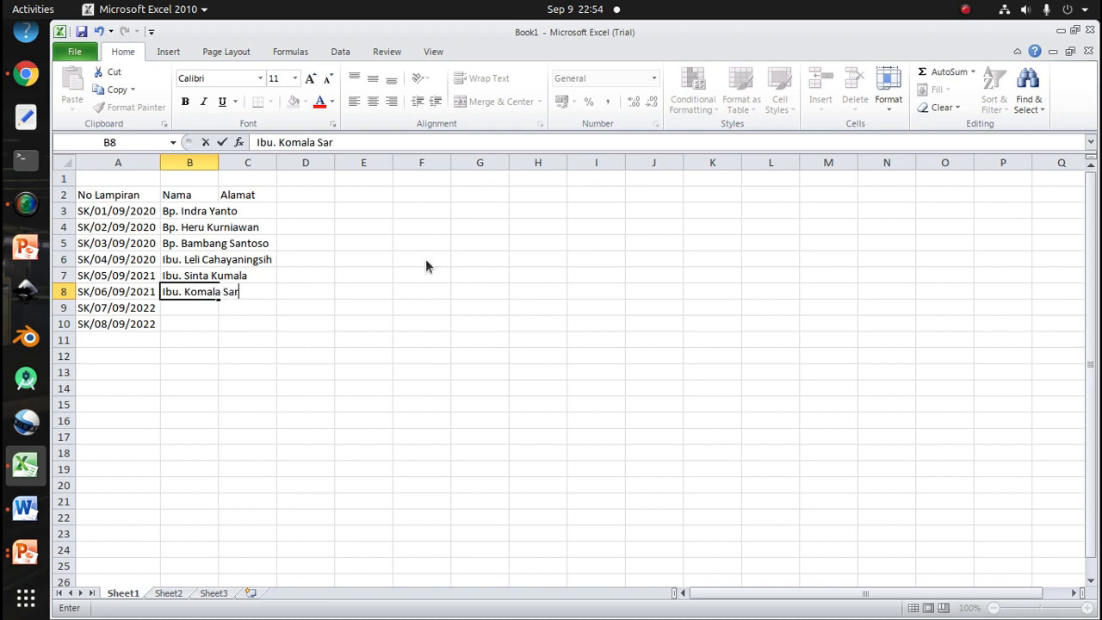
{"action": "type", "text": "i"}
{"action": "key", "text": "Return"}
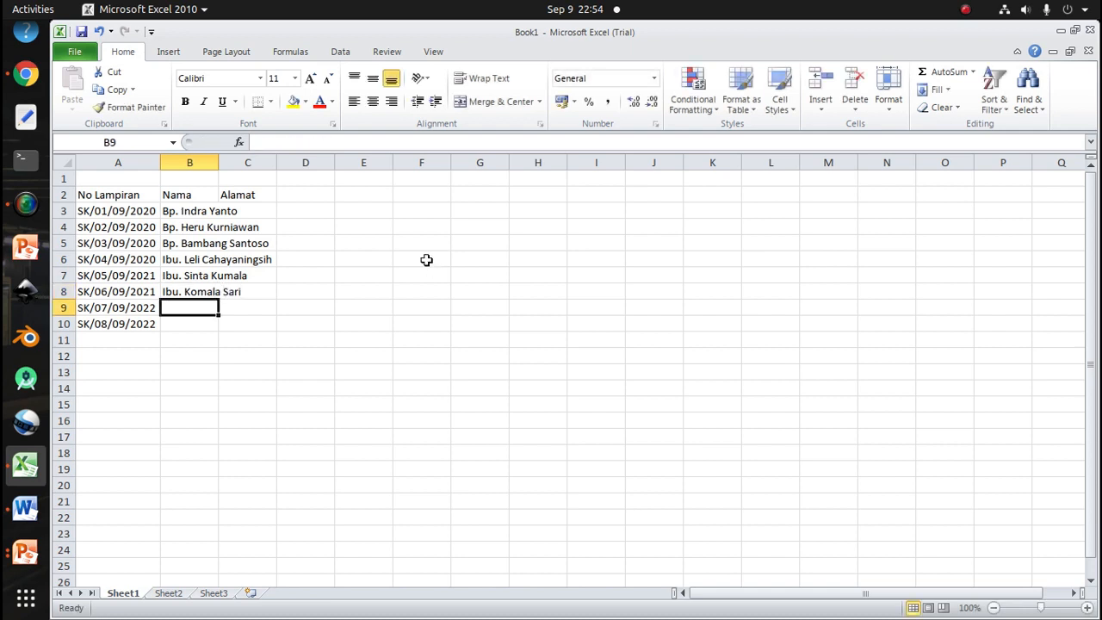
Enter the seventh recipient's name, prefixed Ibu., in cell B9
{"action": "type", "text": "Ibu"}
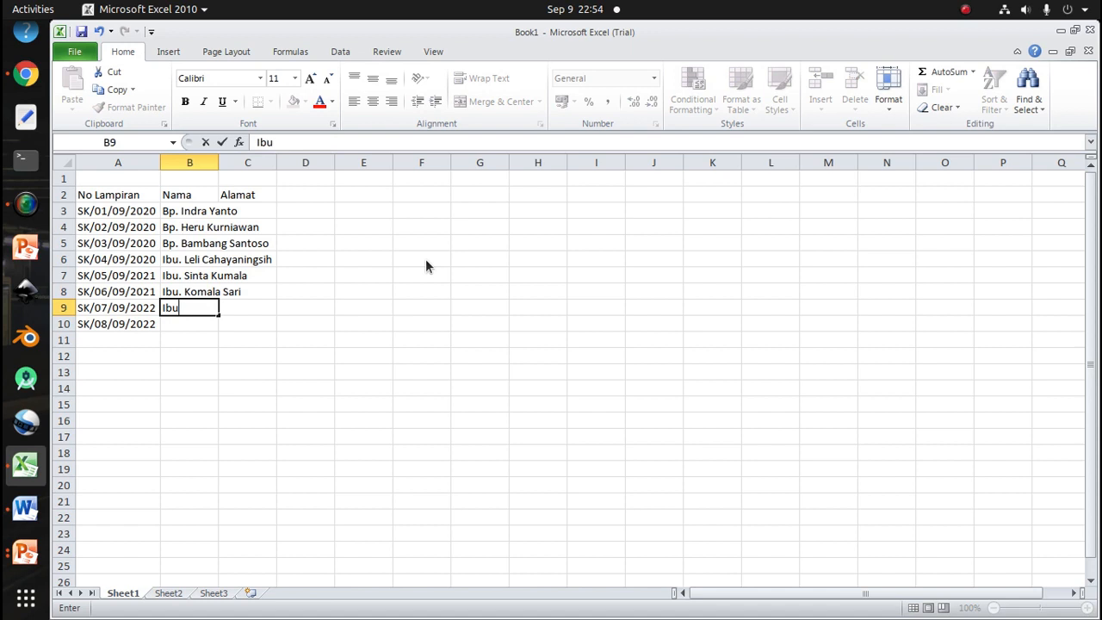
{"action": "type", "text": ". Ayu Pratiwi"}
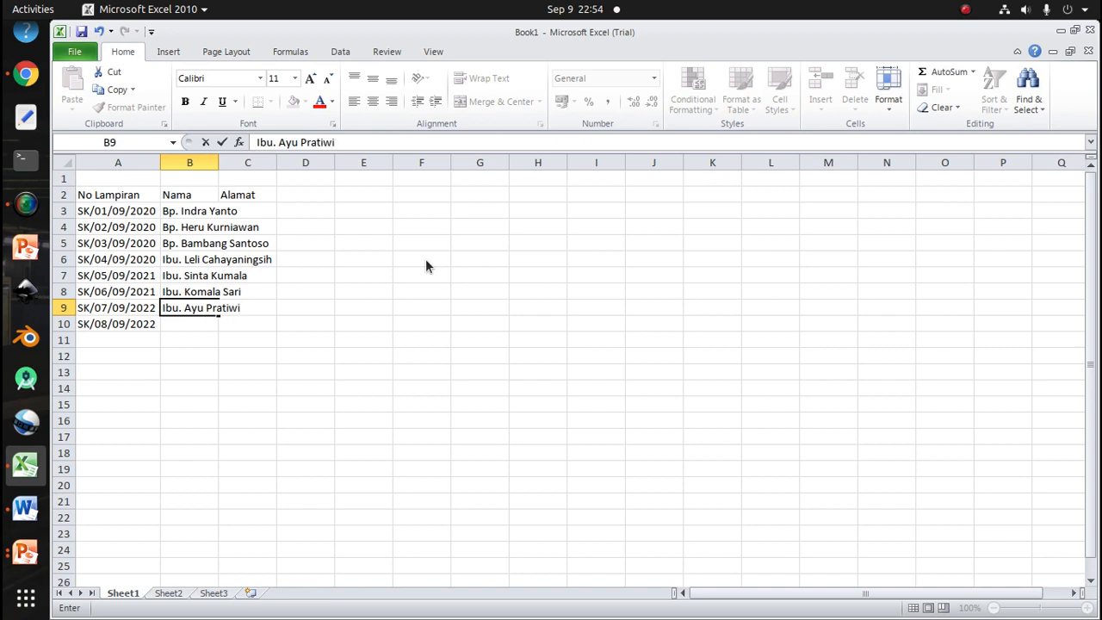
{"action": "key", "text": "Return"}
Enter the eighth recipient's name, prefixed Bp., in cell B10
{"action": "type", "text": "Bp."}
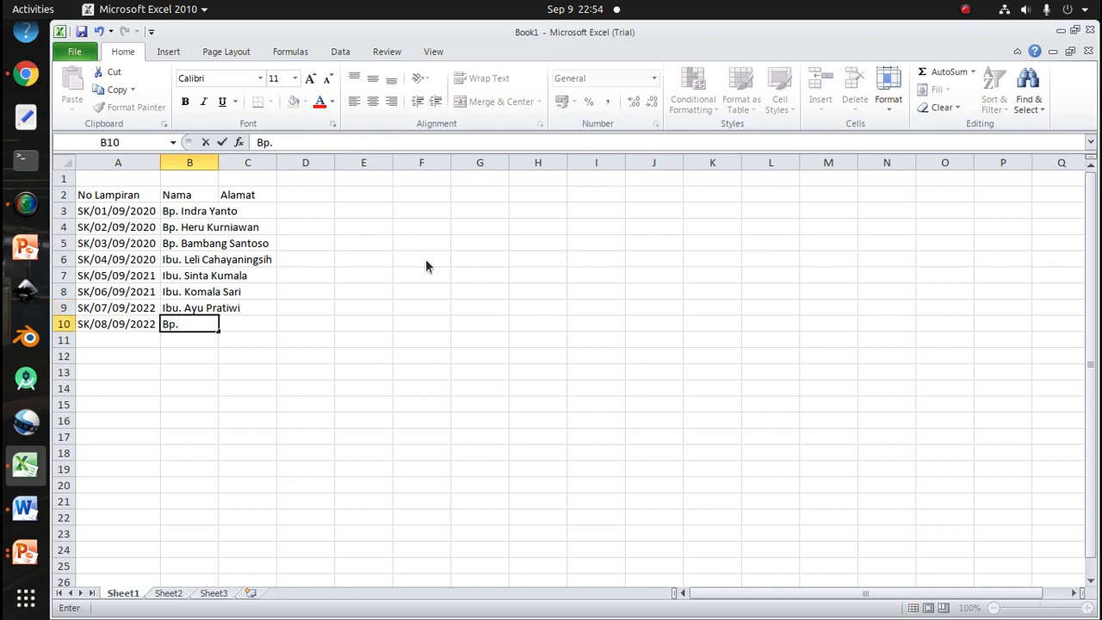
{"action": "type", "text": " Indr"}
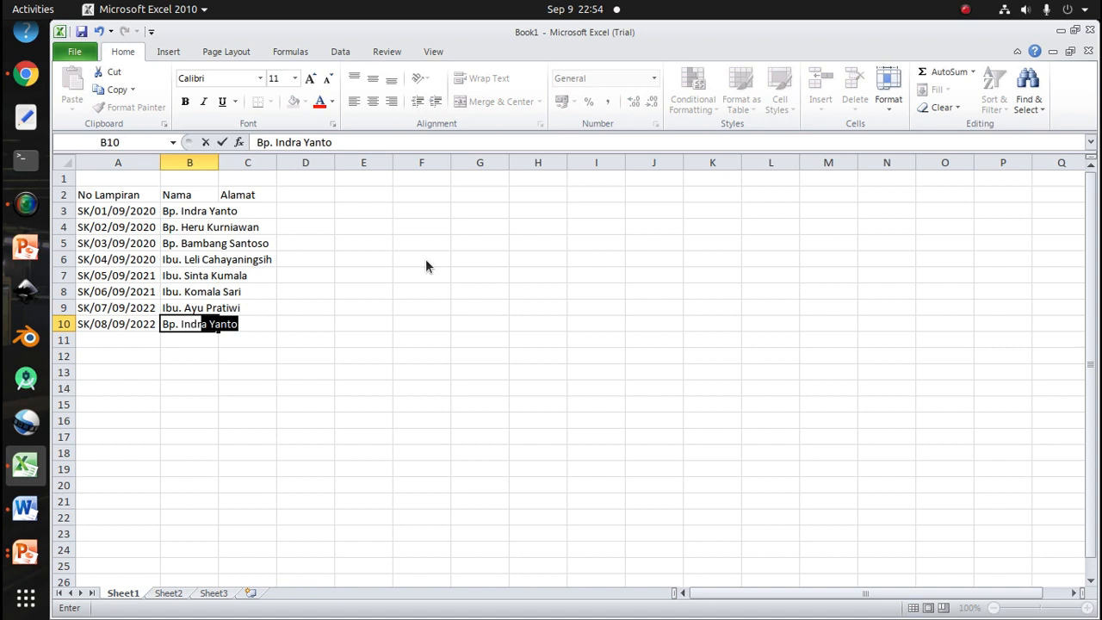
{"action": "type", "text": "o"}
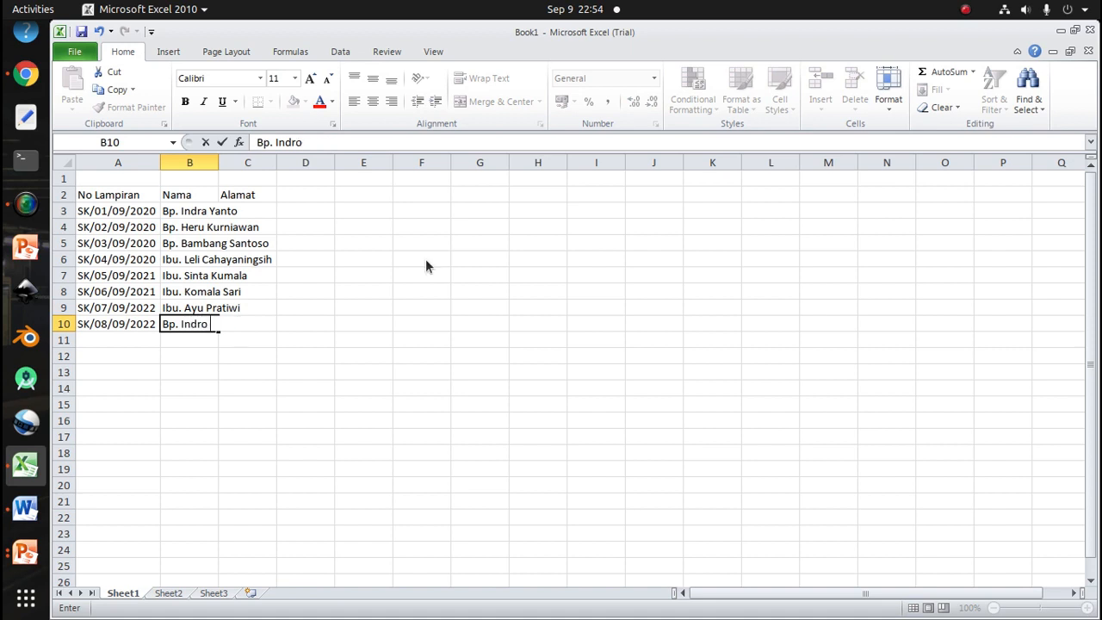
{"action": "type", "text": " Siswanto"}
{"action": "key", "text": "Return"}
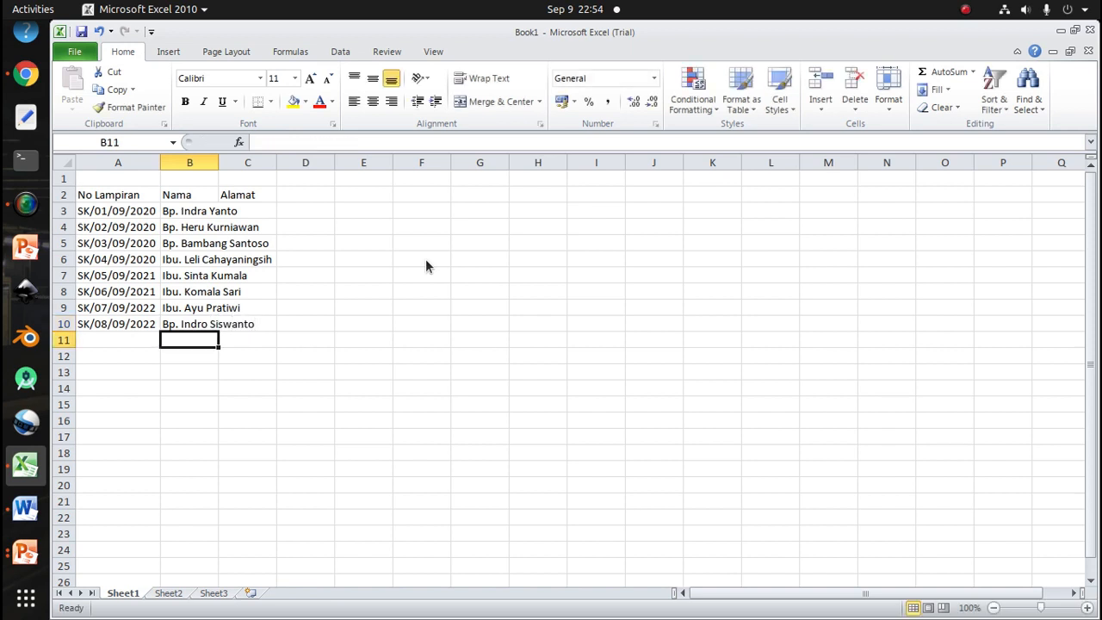
Autofit the Nama column width and widen the Alamat column to fit long addresses
{"action": "double_click", "coordinate": [221, 163]}
{"action": "left_click", "coordinate": [322, 225]}
{"action": "left_click", "coordinate": [307, 211]}
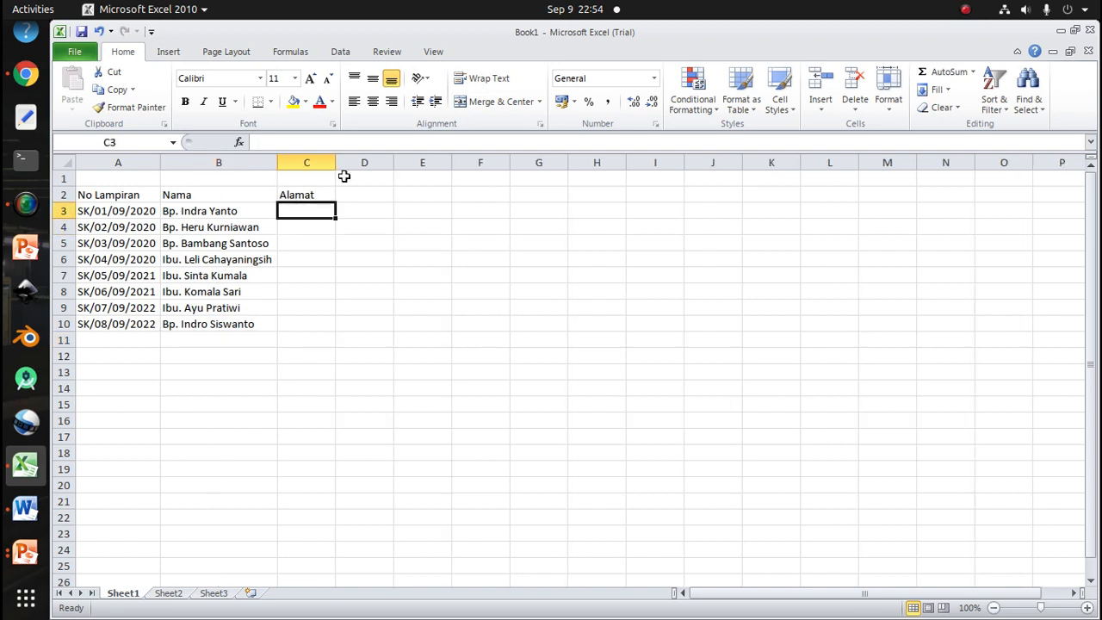
{"action": "left_click_drag", "start_coordinate": [339, 162], "coordinate": [461, 164]}
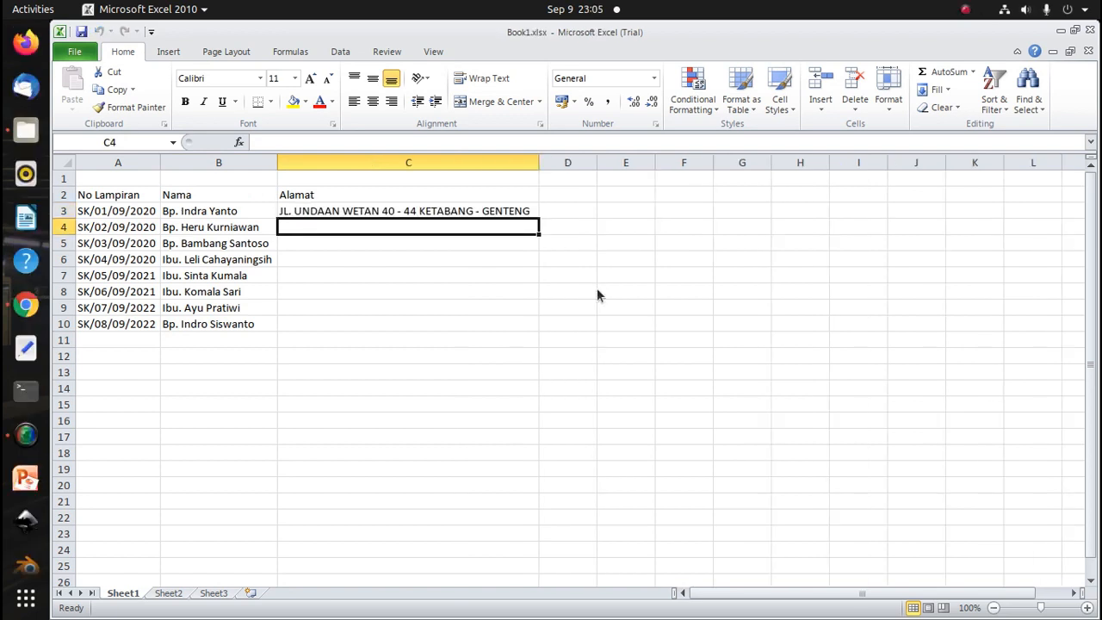
Enter the second recipient's street address with RT number and city in cell C4
{"action": "double_click", "coordinate": [362, 227]}
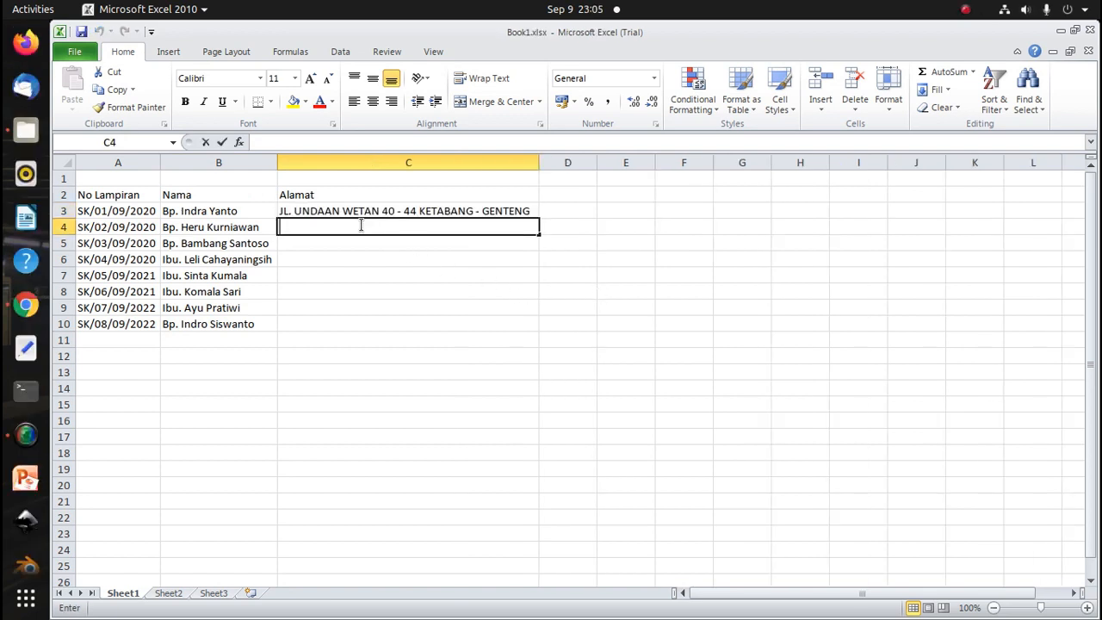
{"action": "type", "text": "j"}
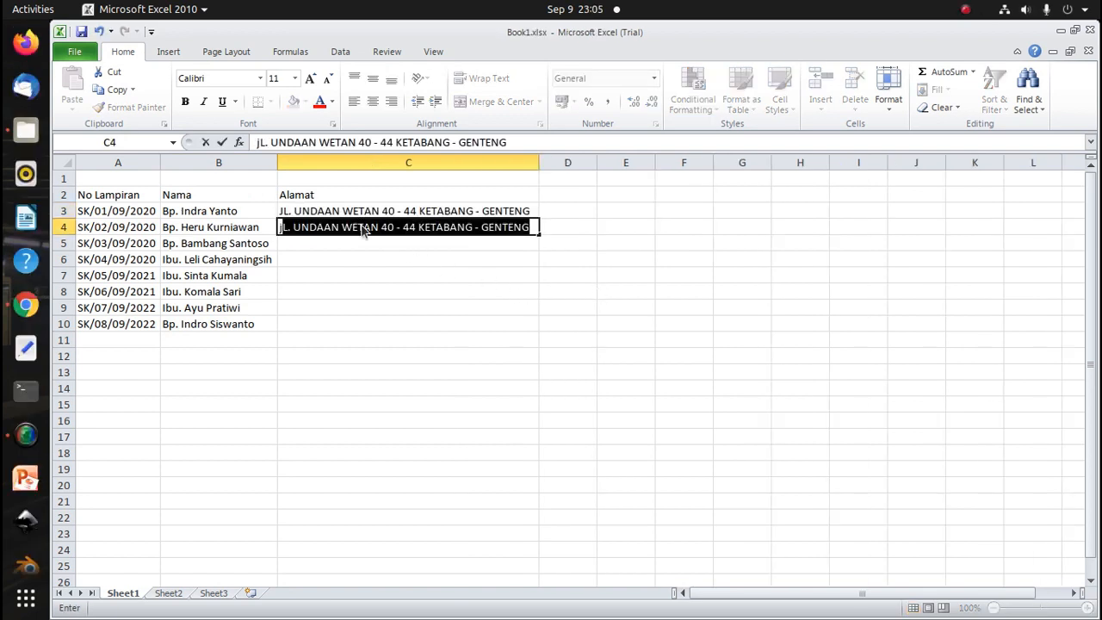
{"action": "key", "text": "BackSpace"}
{"action": "key", "text": "BackSpace"}
{"action": "type", "text": "Jl"}
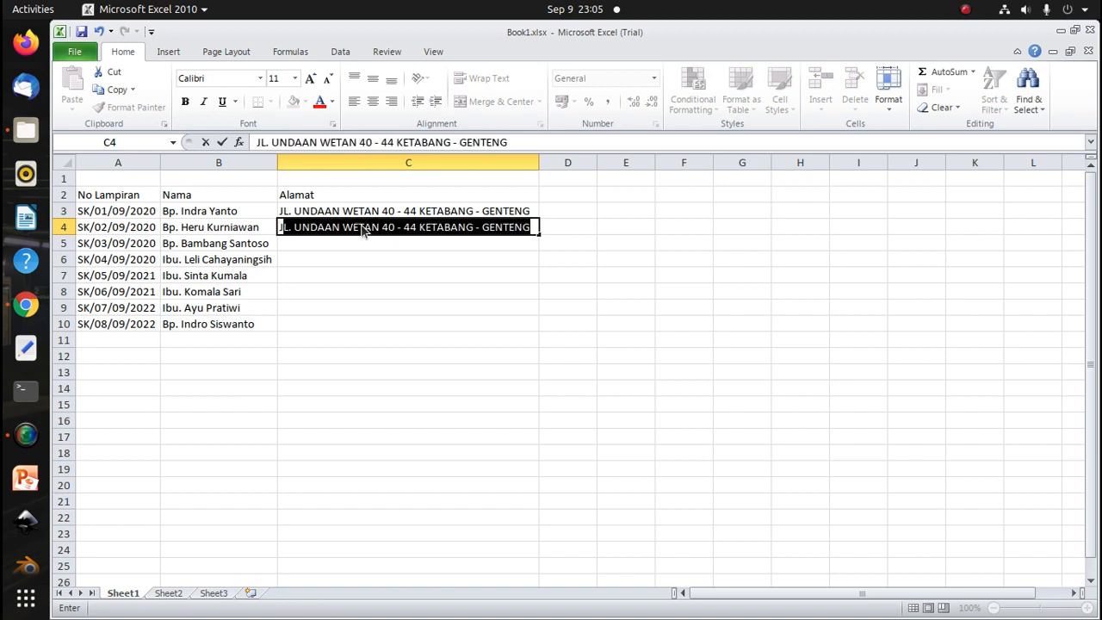
{"action": "type", "text": "."}
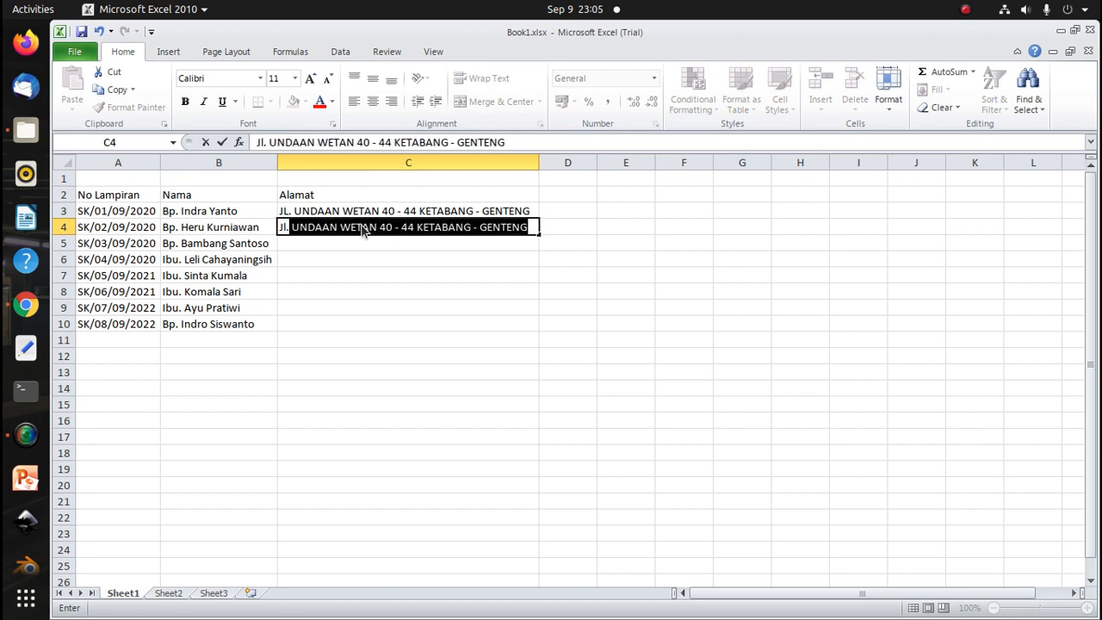
{"action": "type", "text": " Merap"}
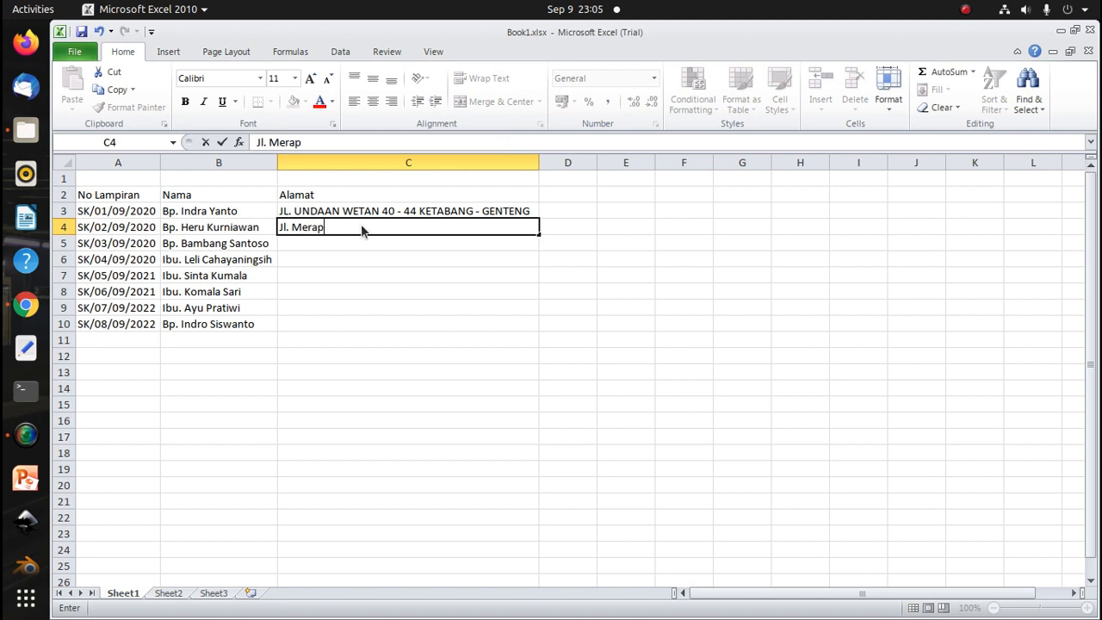
{"action": "type", "text": "i no 50 Semarang"}
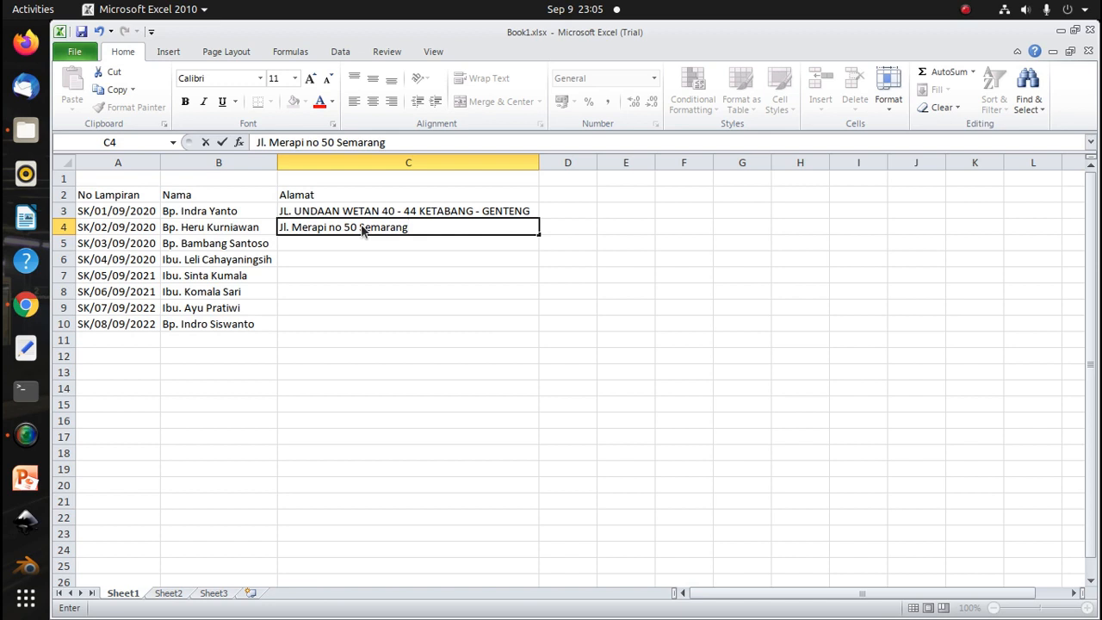
{"action": "type", "text": " RT 0"}
{"action": "type", "text": "/05"}
{"action": "type", "text": "B"}
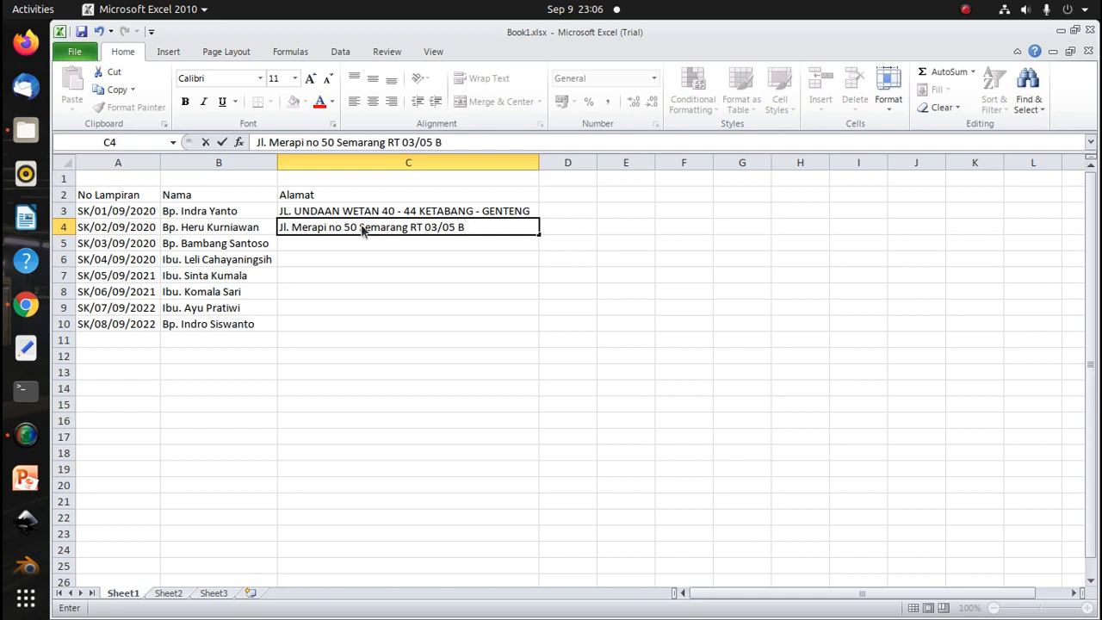
{"action": "type", "text": "o"}
{"action": "key", "text": "BackSpace"}
{"action": "key", "text": "BackSpace"}
{"action": "key", "text": "BackSpace"}
{"action": "key", "text": "Left"}
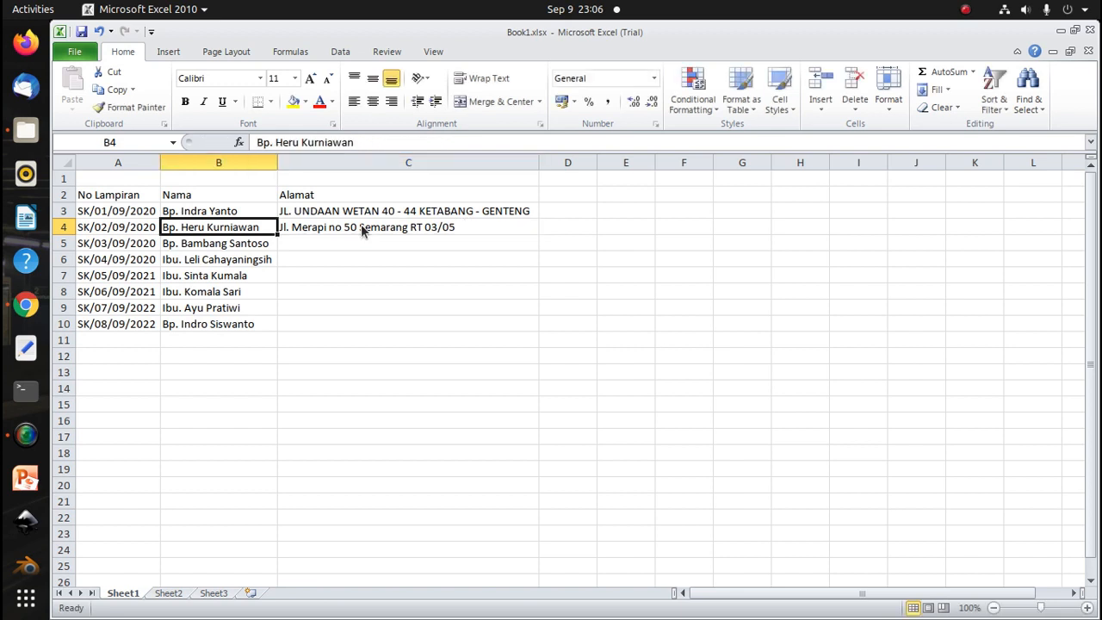
Move the city name in C4's address from after the house number to the end
{"action": "left_click", "coordinate": [361, 228]}
{"action": "double_click", "coordinate": [361, 229]}
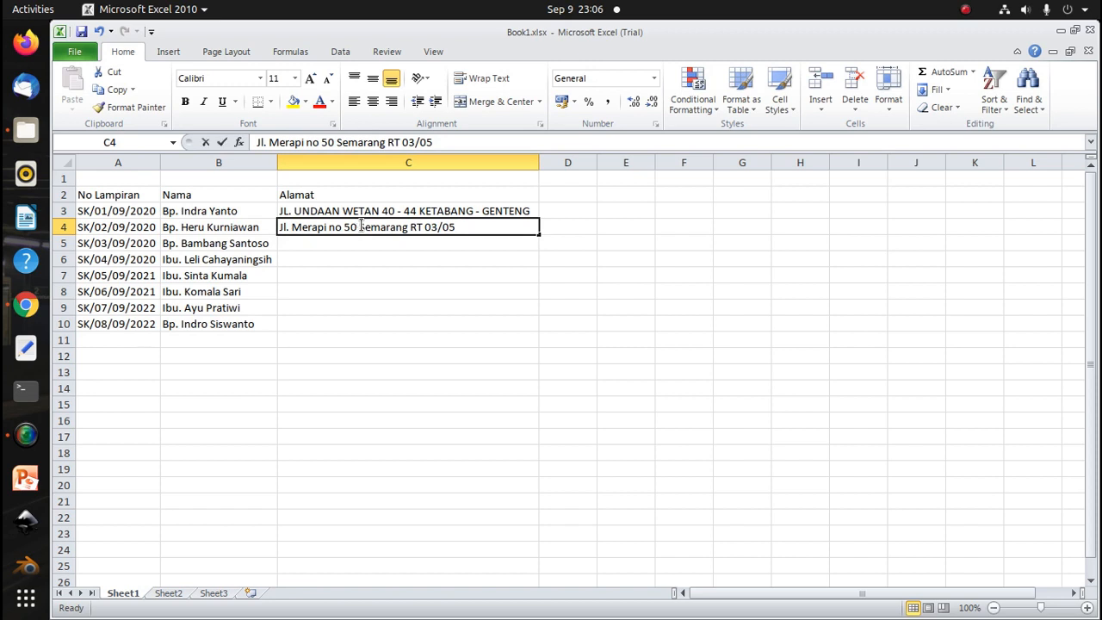
{"action": "left_click_drag", "start_coordinate": [359, 228], "coordinate": [408, 227]}
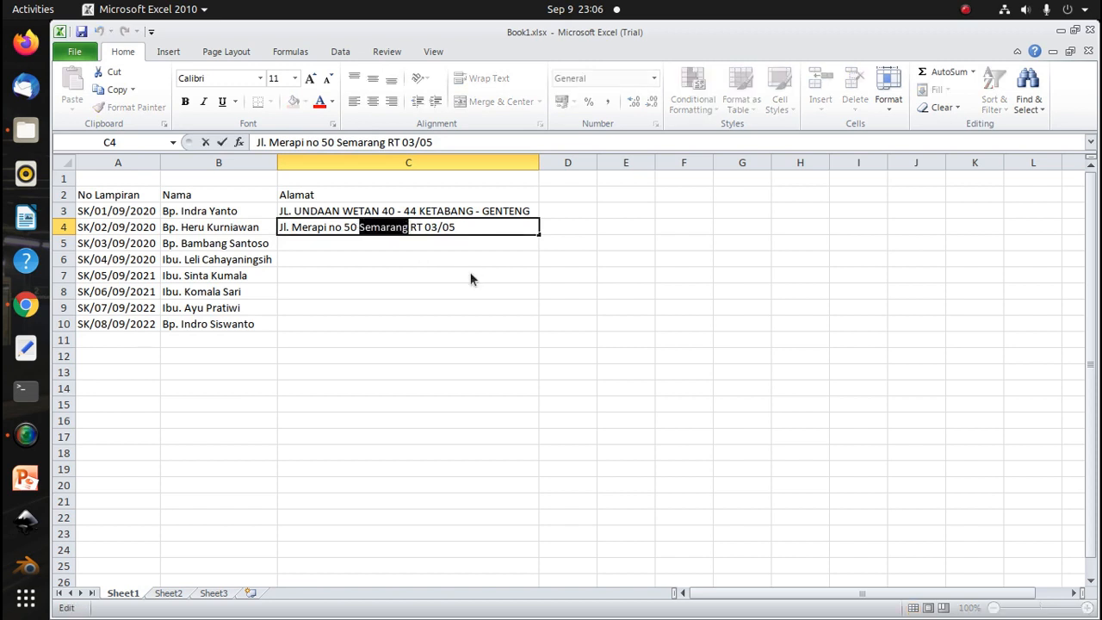
{"action": "key", "text": "BackSpace"}
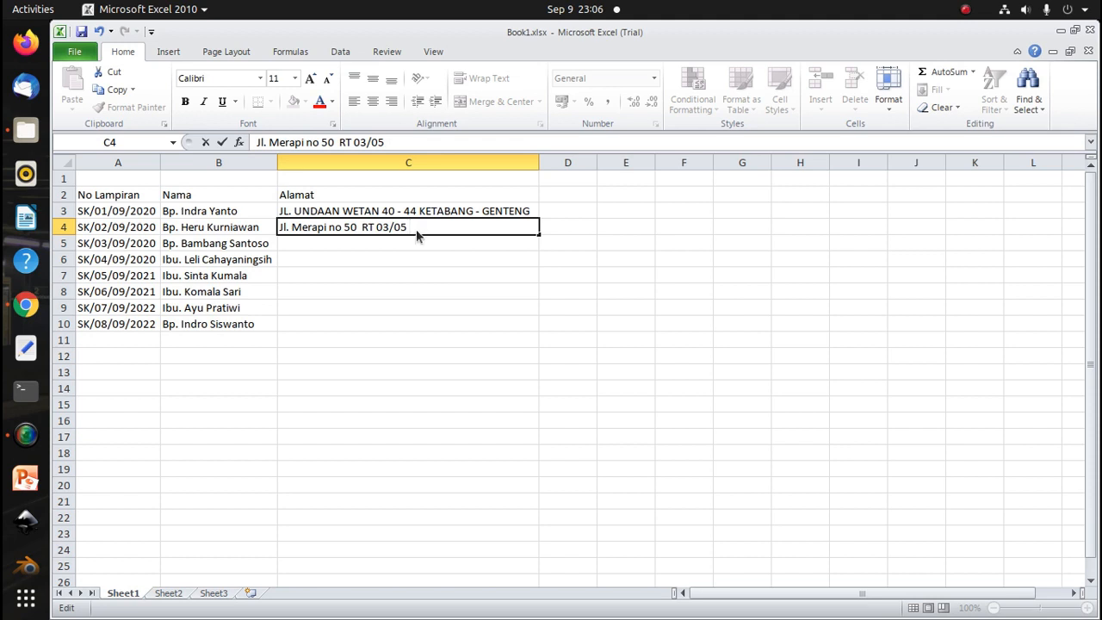
{"action": "type", "text": "Semarang"}
{"action": "key", "text": "Return"}
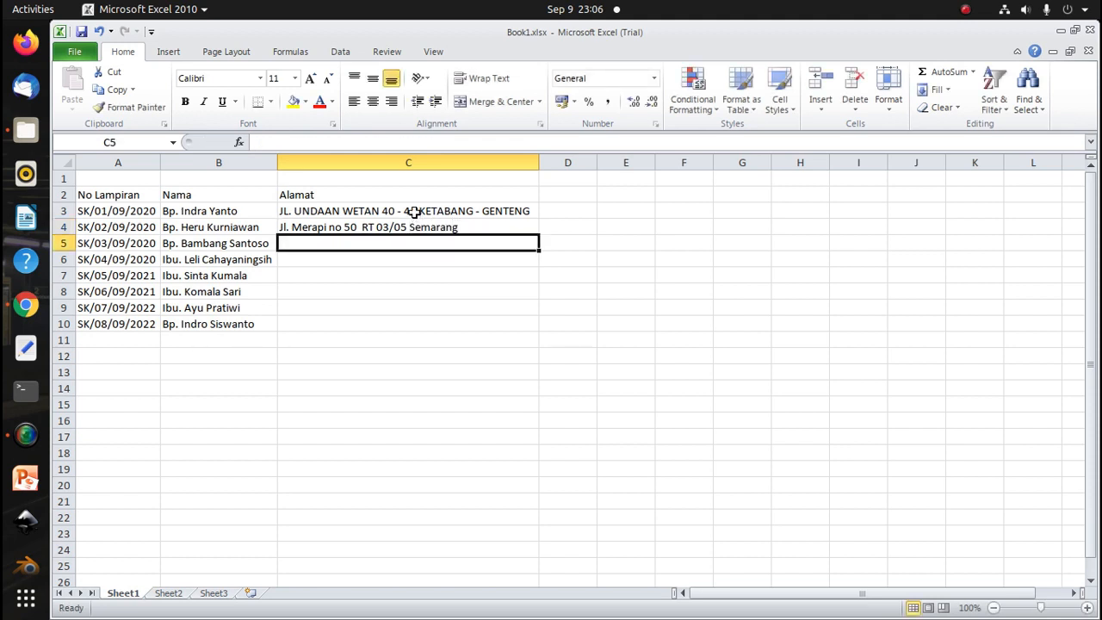
Enter the formula =LOWER(C3) in D3 to convert the first address to lowercase
{"action": "left_click", "coordinate": [414, 211]}
{"action": "double_click", "coordinate": [383, 211]}
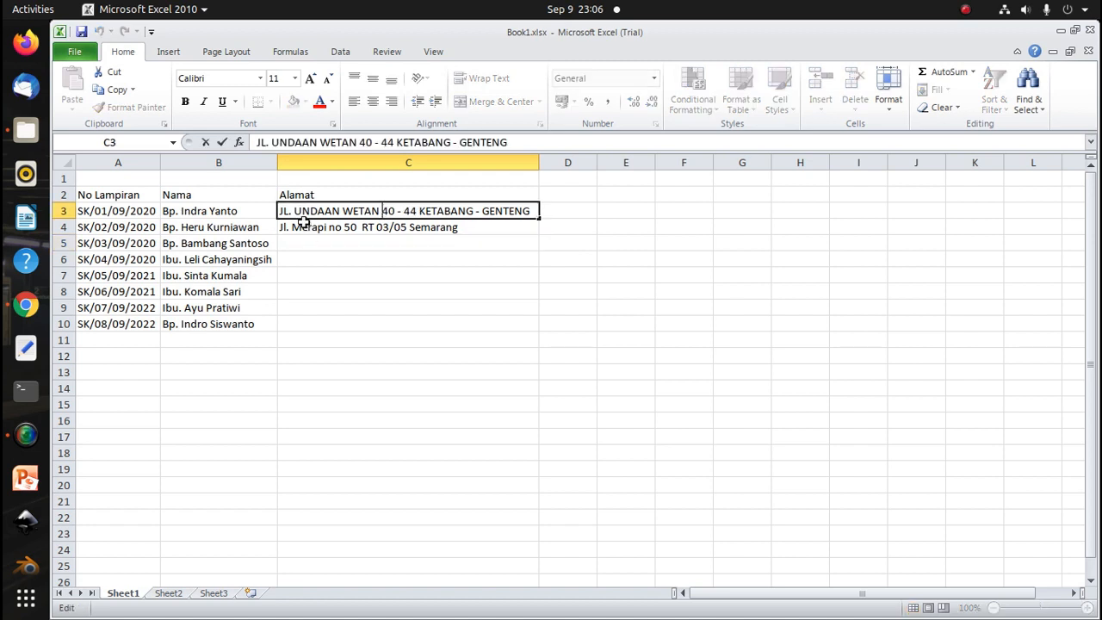
{"action": "left_click", "coordinate": [571, 211]}
{"action": "type", "text": "="}
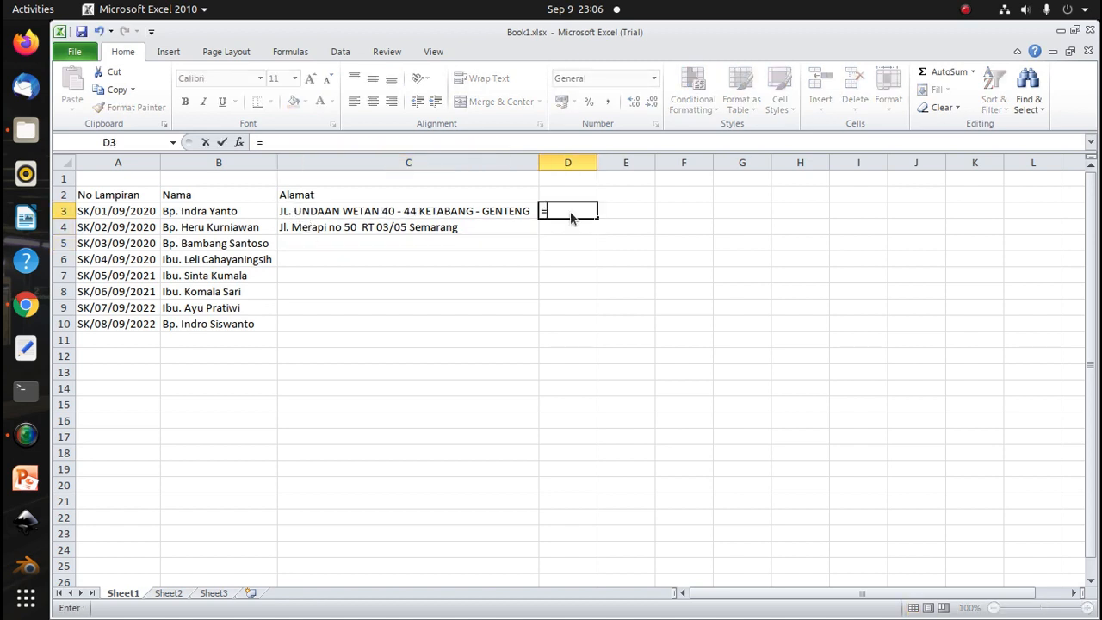
{"action": "type", "text": "lowe"}
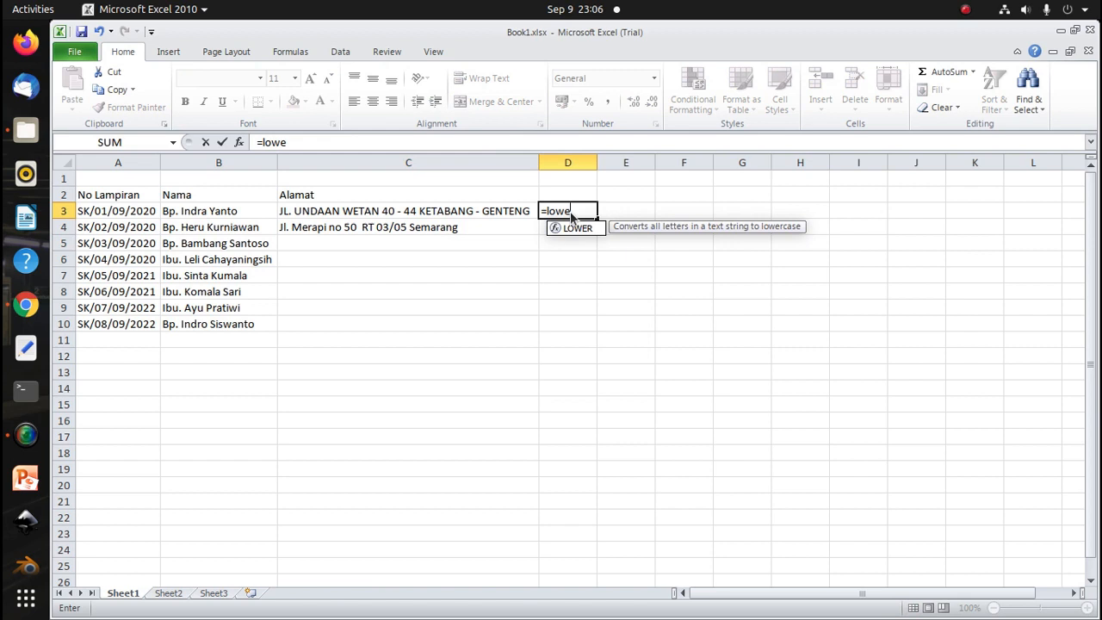
{"action": "key", "text": "Tab"}
{"action": "left_click", "coordinate": [460, 215]}
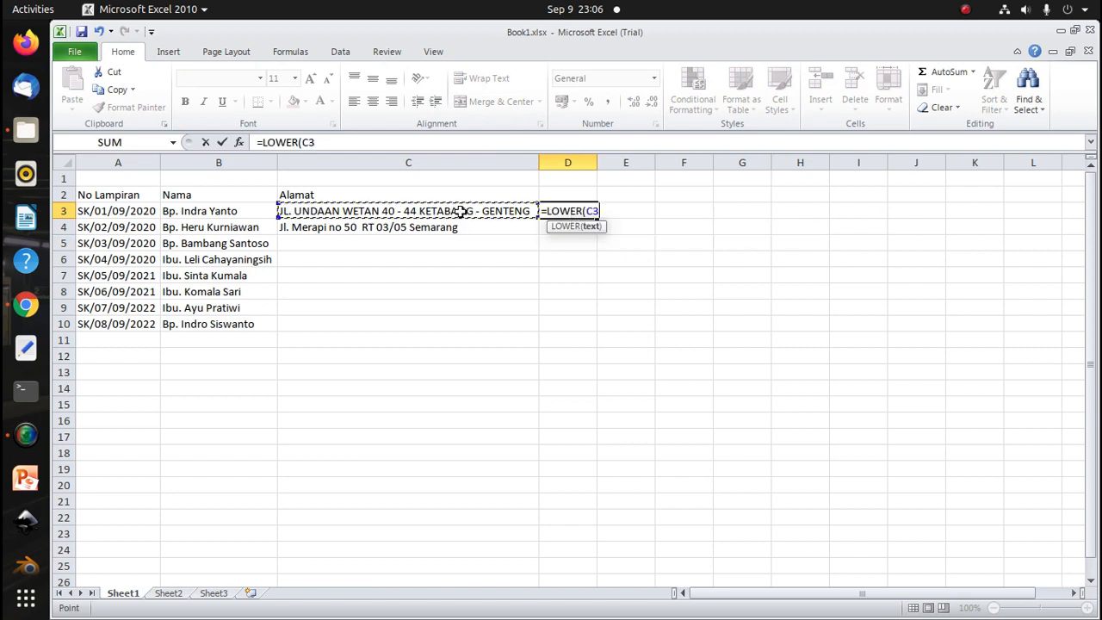
{"action": "key", "text": "Return"}
{"action": "left_click", "coordinate": [580, 212]}
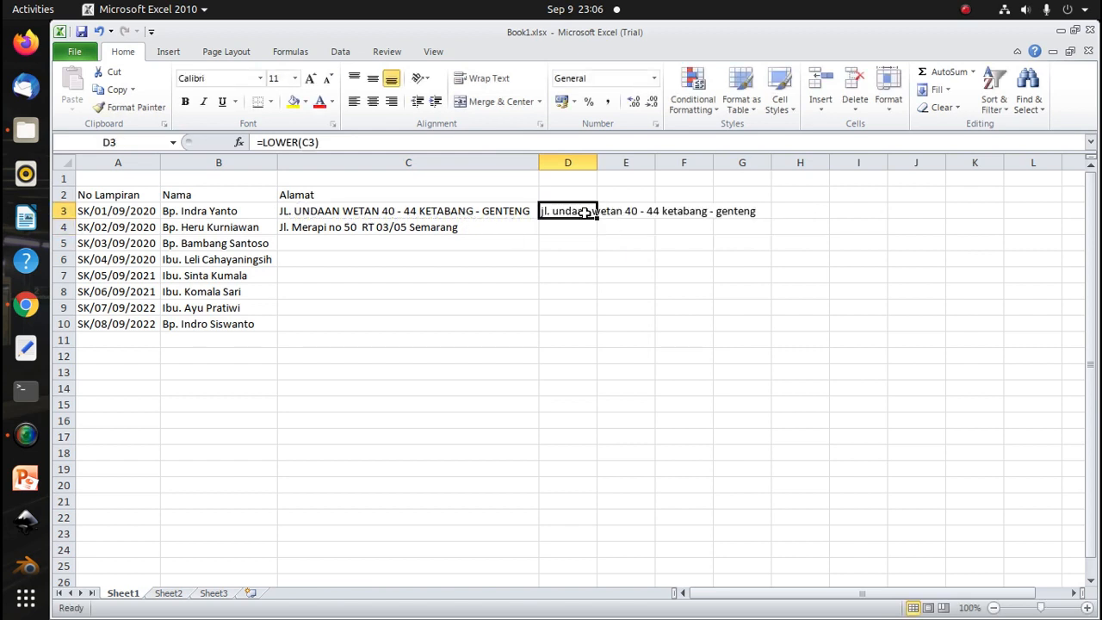
Paste D3's lowercase result into C3 as values only, then clear D3
{"action": "key", "text": "ctrl+c"}
{"action": "left_click", "coordinate": [423, 214]}
{"action": "key", "text": "ctrl+v"}
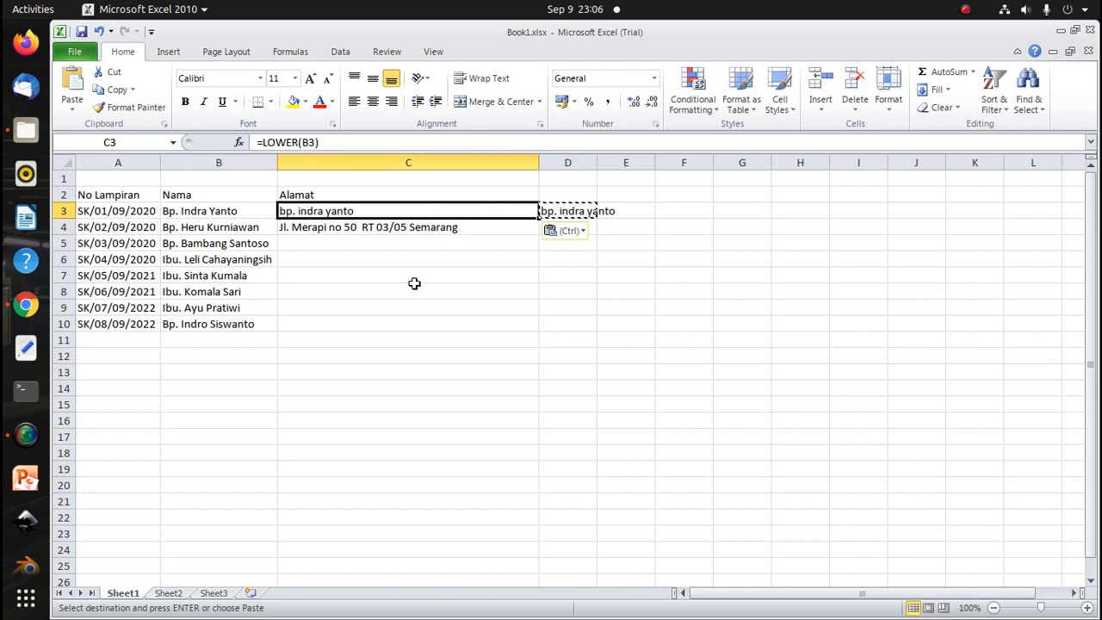
{"action": "left_click", "coordinate": [419, 292]}
{"action": "key", "text": "ctrl+z"}
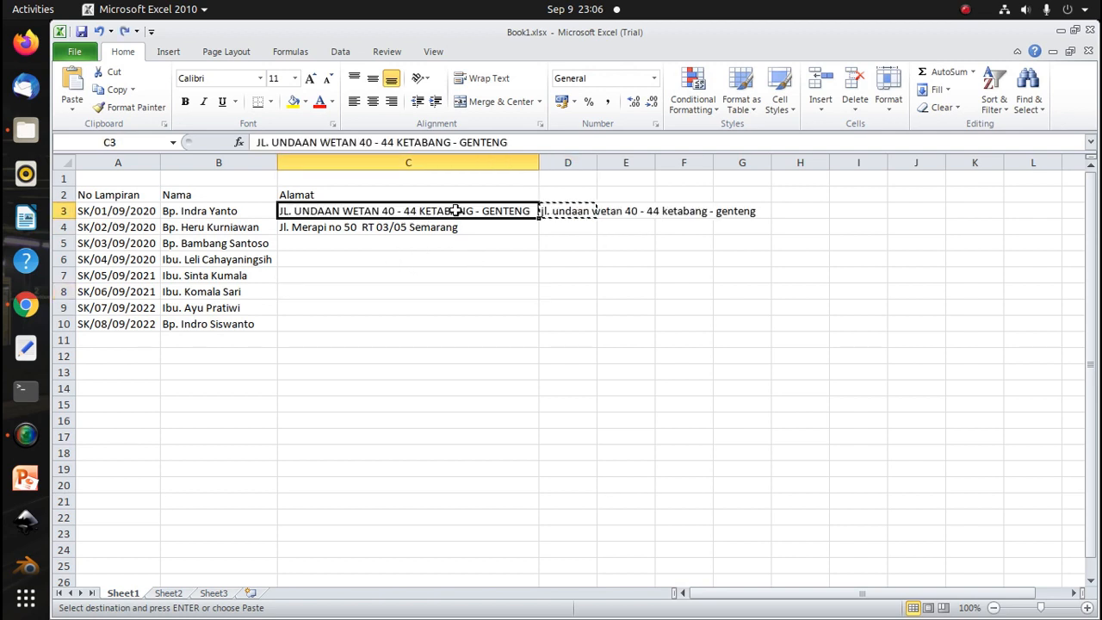
{"action": "right_click", "coordinate": [455, 211]}
{"action": "left_click", "coordinate": [516, 295]}
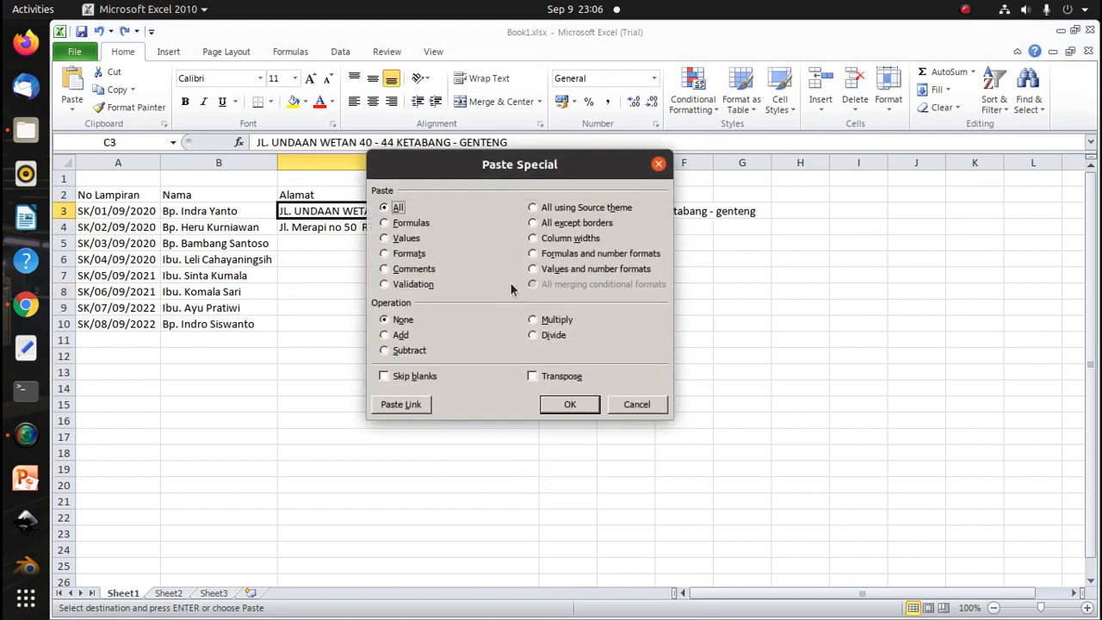
{"action": "left_click", "coordinate": [407, 239]}
{"action": "left_click", "coordinate": [571, 401]}
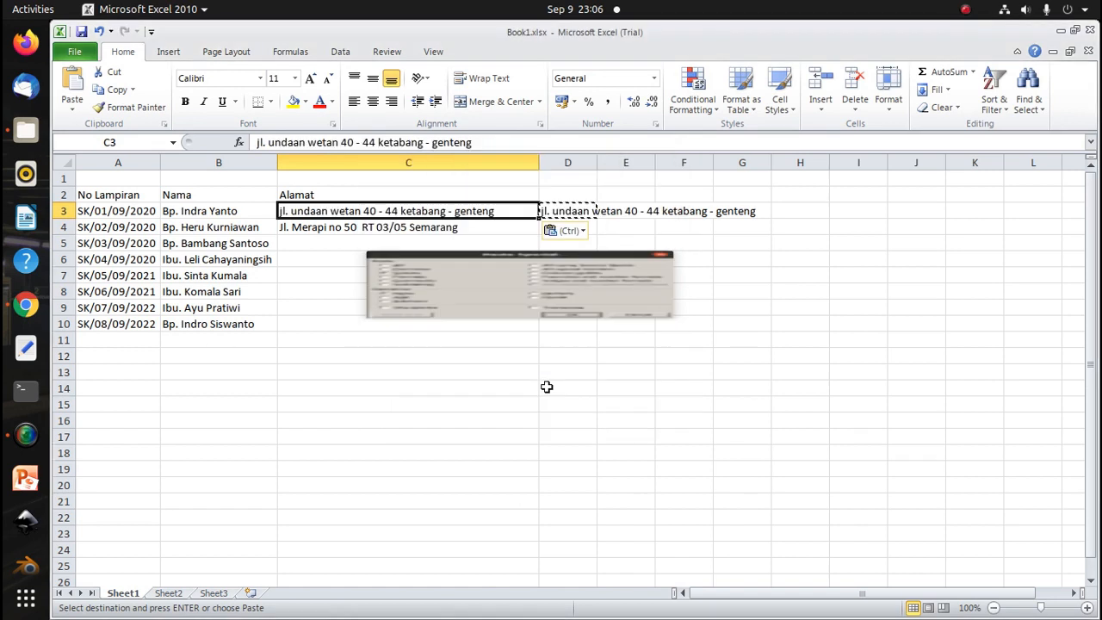
{"action": "left_click", "coordinate": [555, 214]}
{"action": "key", "text": "Delete"}
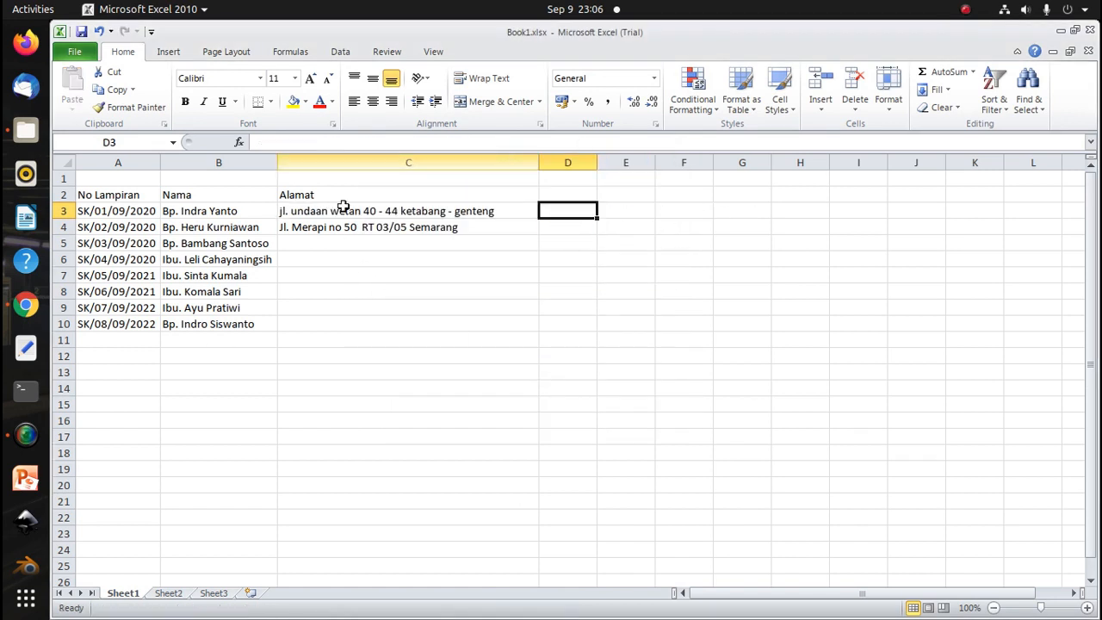
Capitalize the first letters of the street abbreviation and street name in C3 and append the city name
{"action": "left_click", "coordinate": [283, 212]}
{"action": "double_click", "coordinate": [282, 211]}
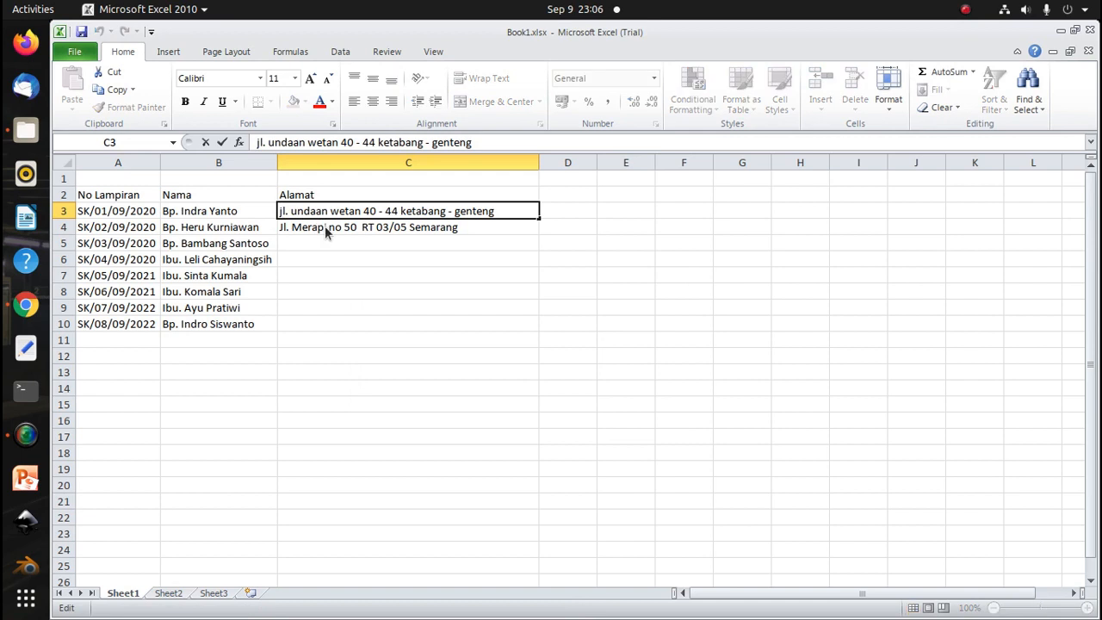
{"action": "key", "text": "BackSpace"}
{"action": "type", "text": "J"}
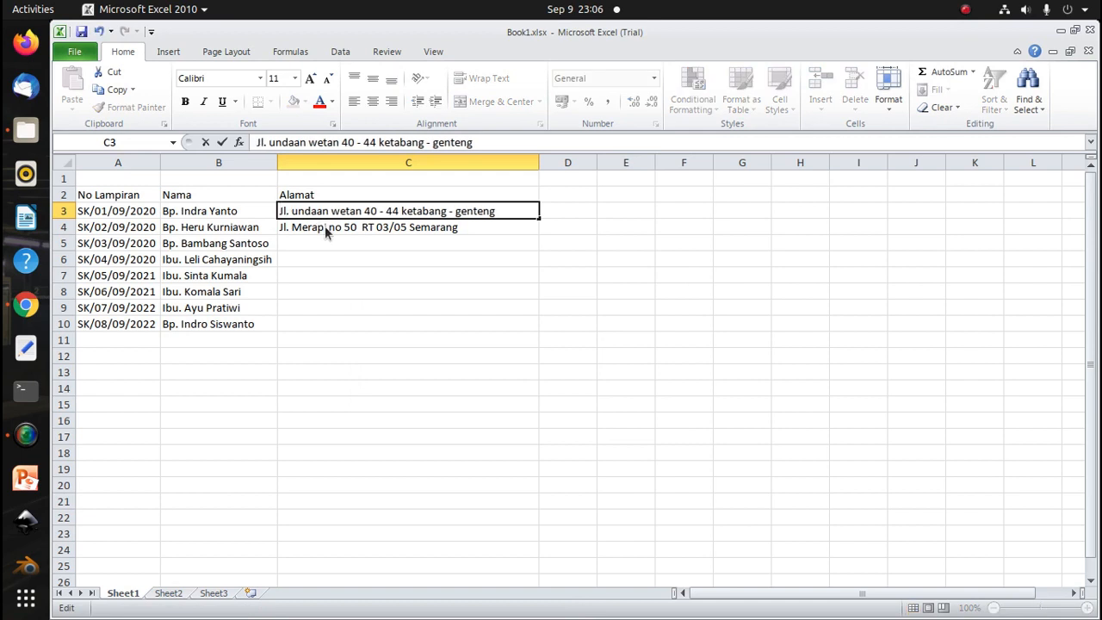
{"action": "key", "text": "Right"}
{"action": "key", "text": "Right"}
{"action": "key", "text": "Right"}
{"action": "key", "text": "Right"}
{"action": "key", "text": "BackSpace"}
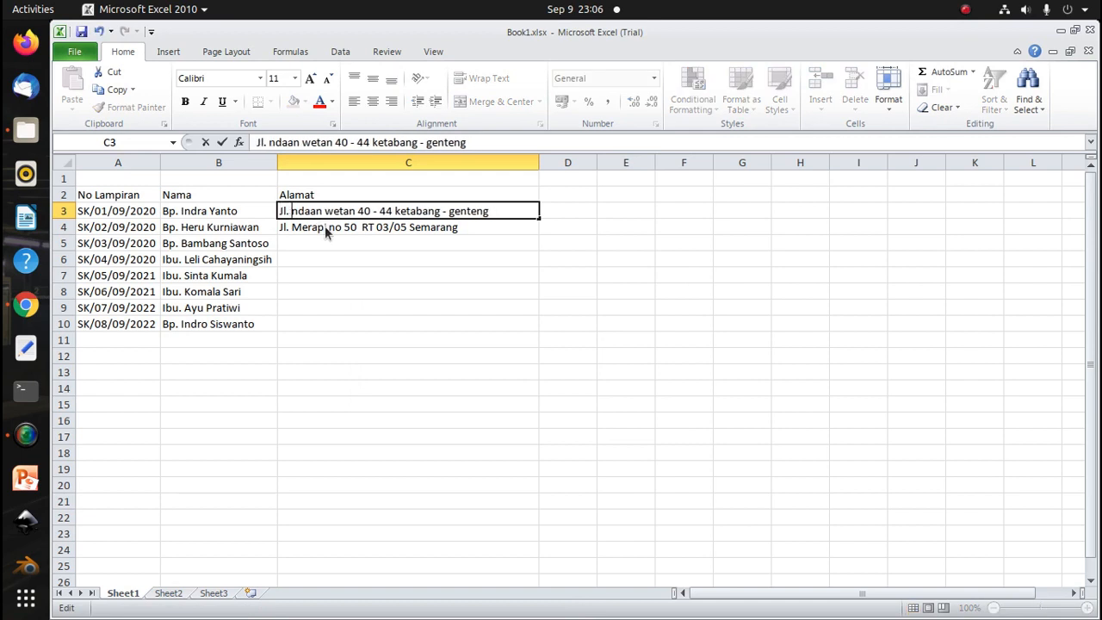
{"action": "type", "text": "U"}
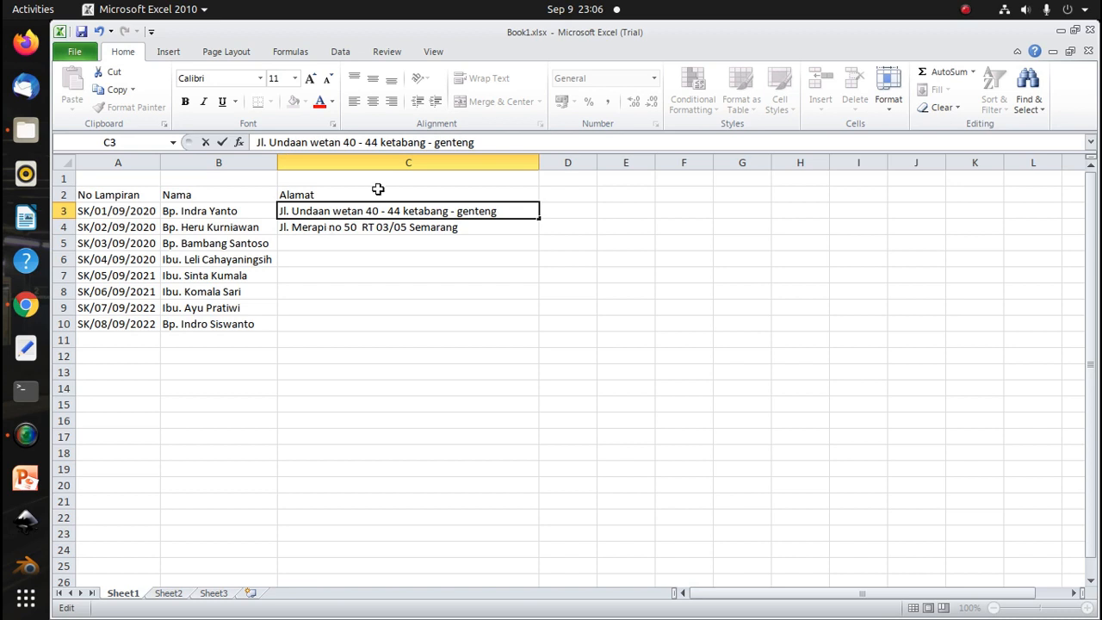
{"action": "left_click", "coordinate": [511, 211]}
{"action": "type", "text": "Surabaya"}
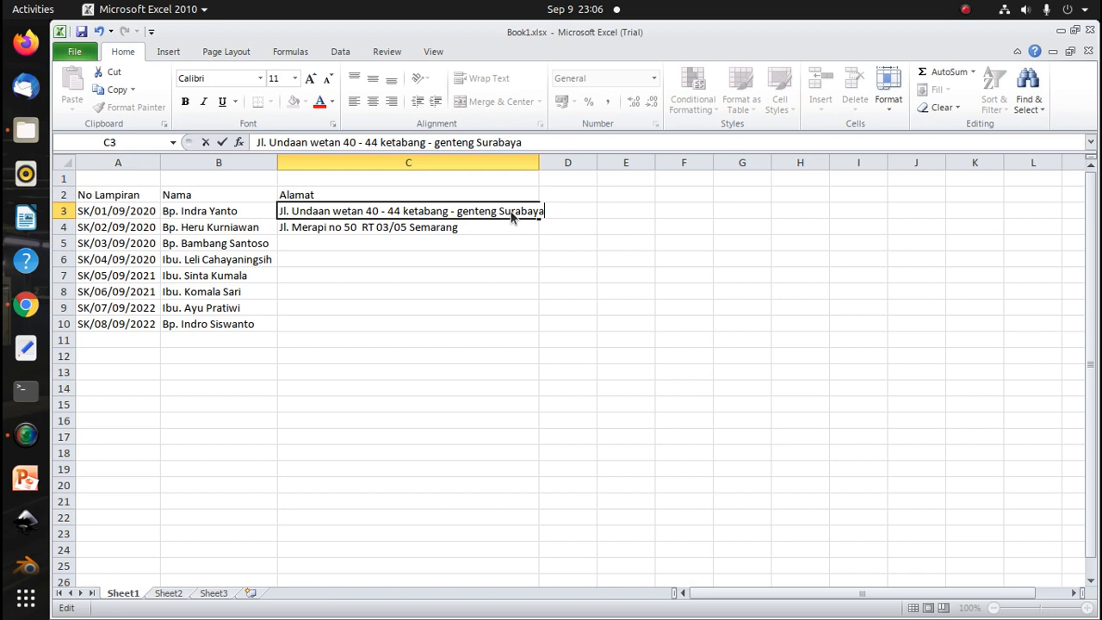
{"action": "key", "text": "Return"}
{"action": "key", "text": "Return"}
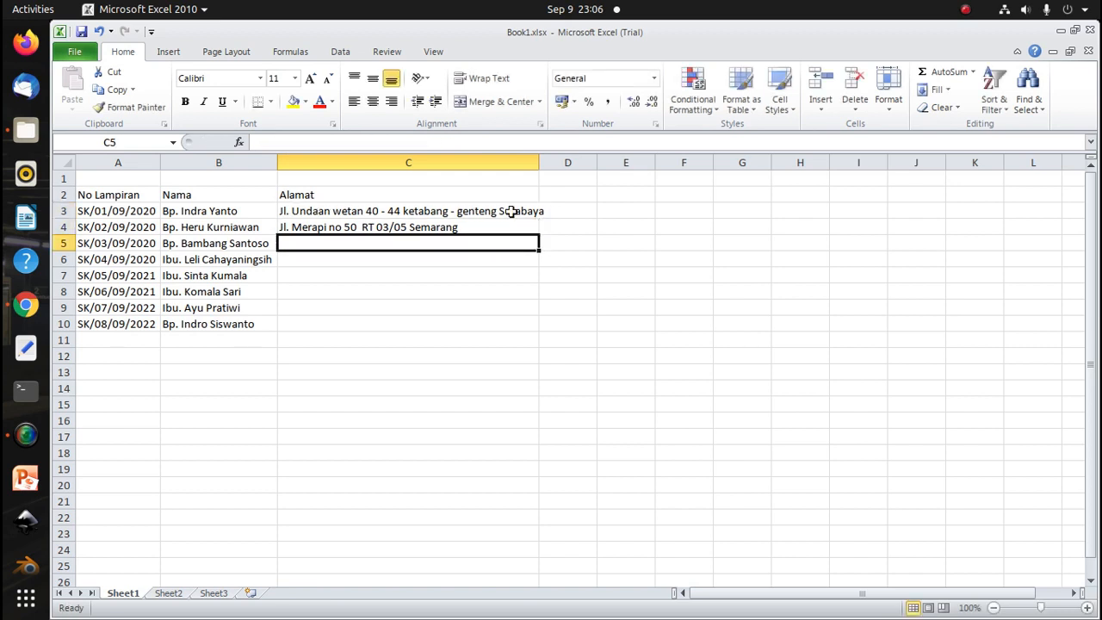
Enter the third recipient's street address with house number, RT number and city in cell C5
{"action": "type", "text": "Jl"}
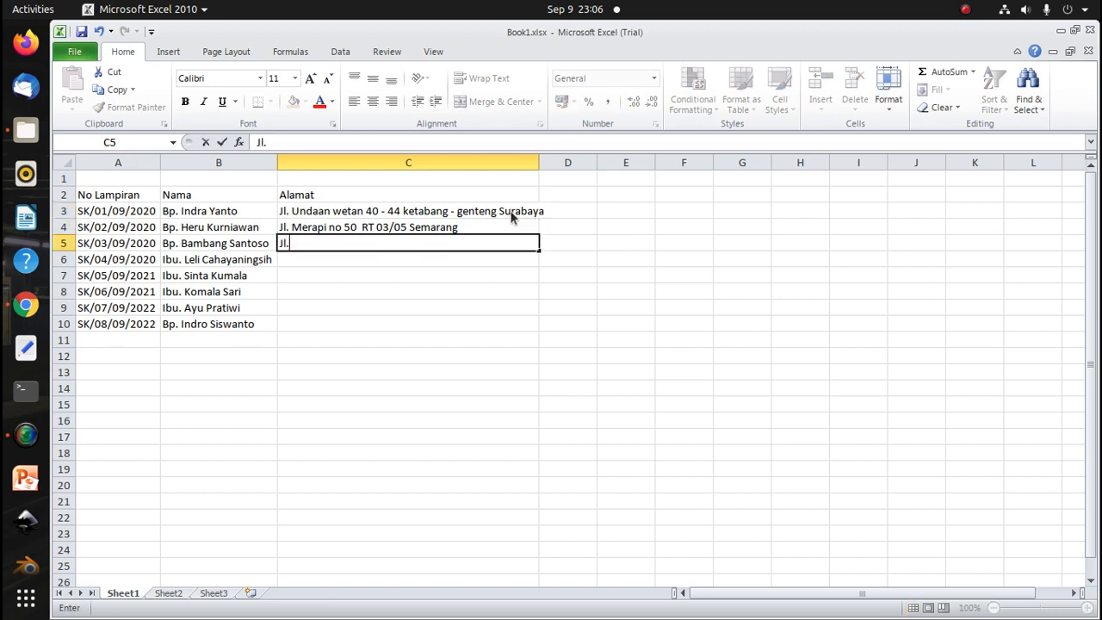
{"action": "type", "text": ". Mejobo No"}
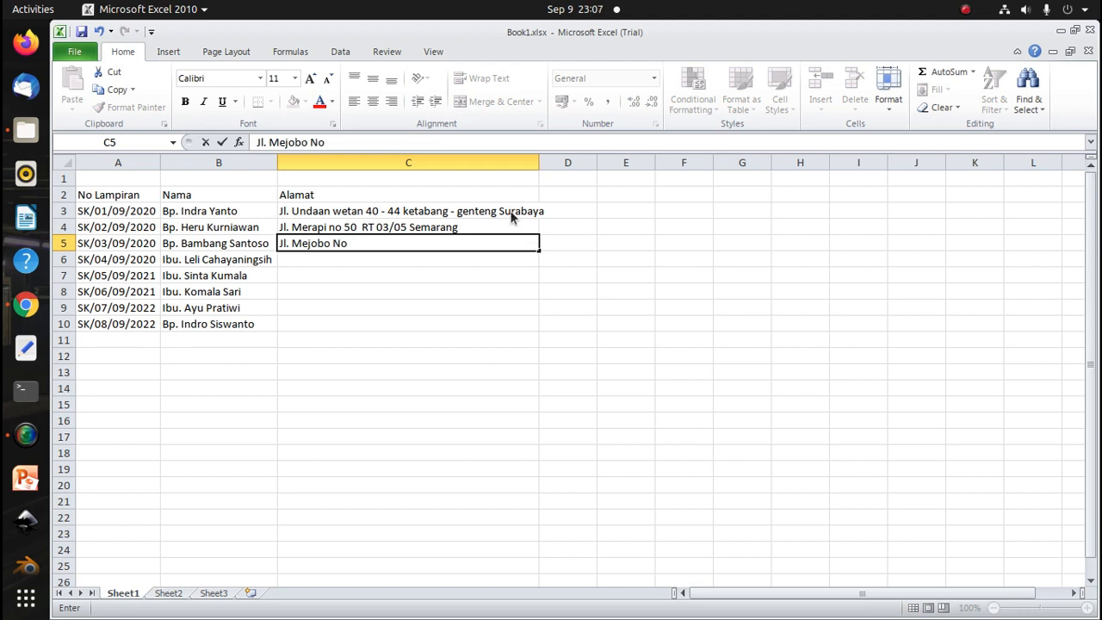
{"action": "type", "text": " 75 RT 06/09"}
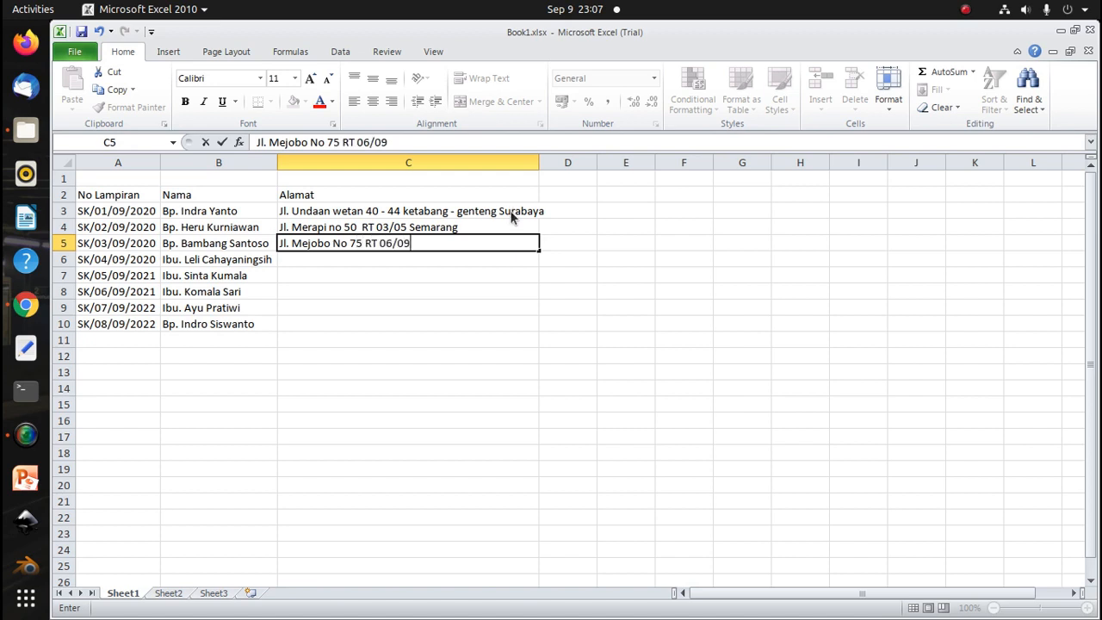
{"action": "type", "text": " Kudus"}
{"action": "key", "text": "Return"}
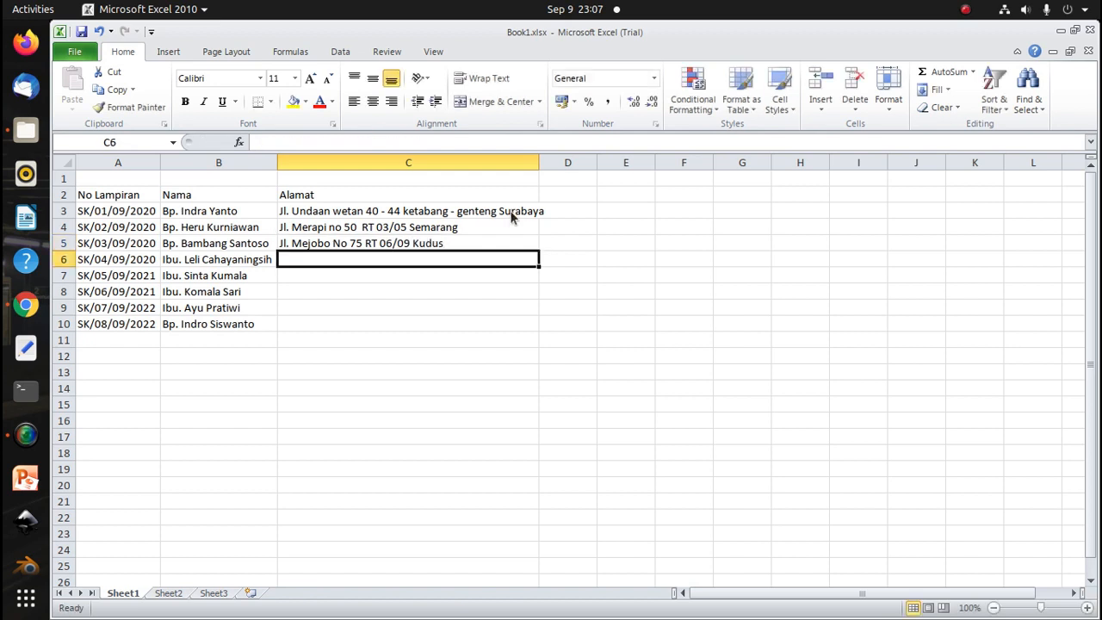
Enter the fourth recipient's street address with km marker, RT number and city in cell C6
{"action": "type", "text": "Jl"}
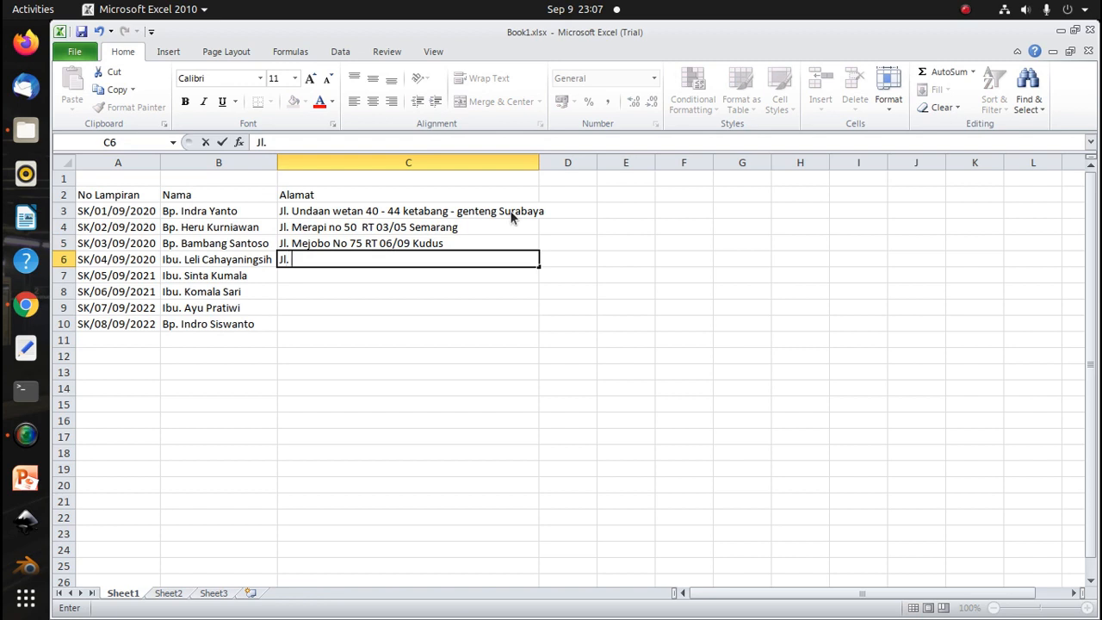
{"action": "type", "text": ". Ahmad yani "}
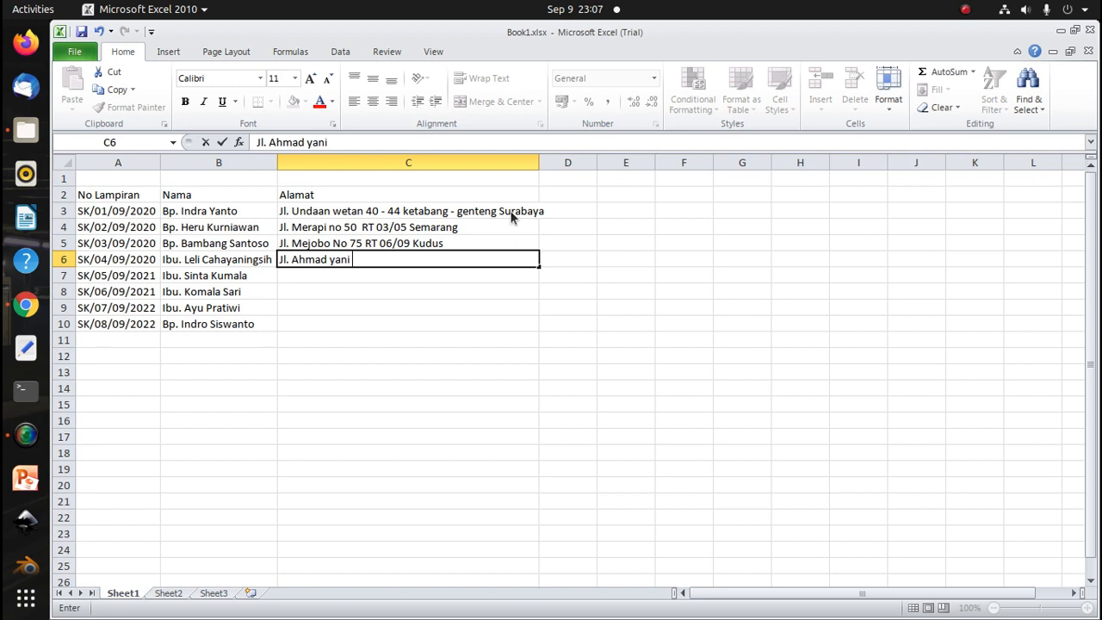
{"action": "type", "text": "km 5 RT 07/"}
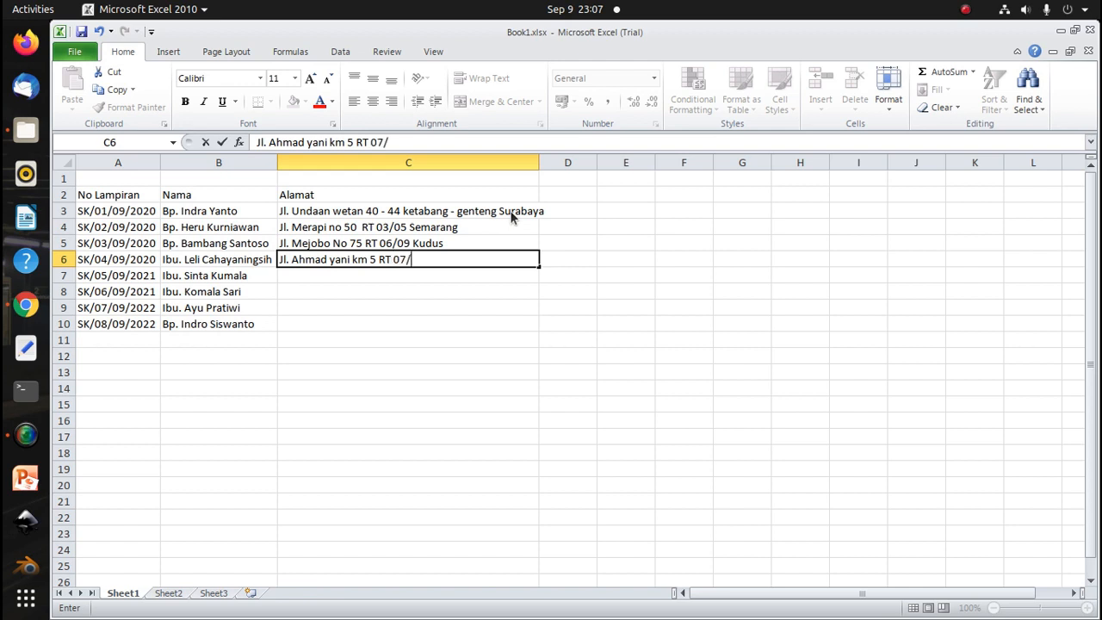
{"action": "type", "text": "09 Semarang"}
{"action": "key", "text": "Return"}
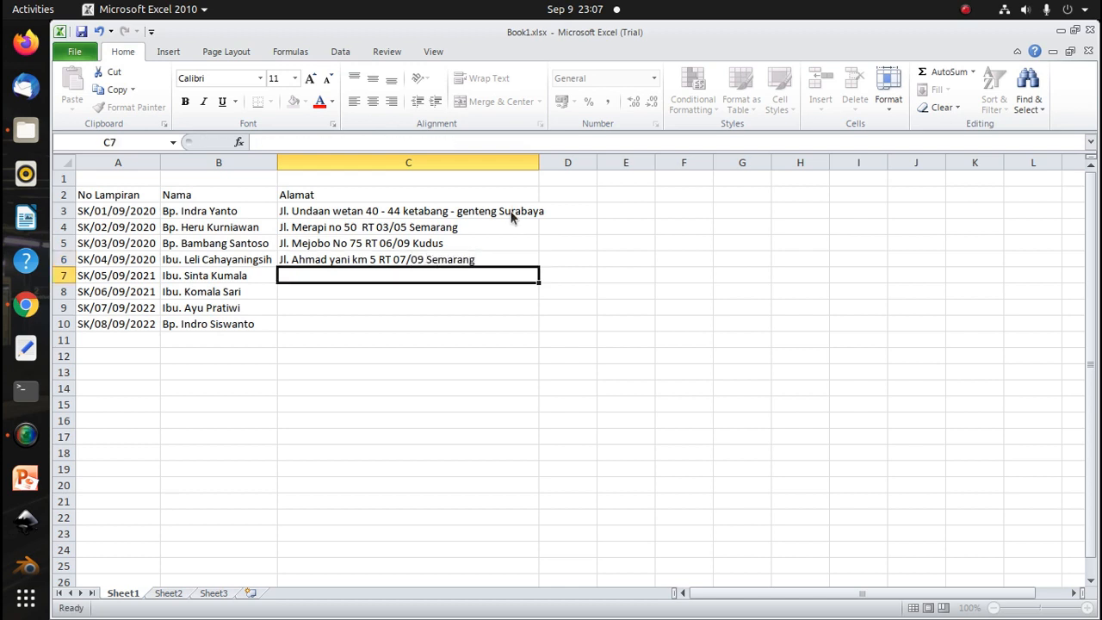
Enter the fifth recipient's street address with house number, RT number and city in cell C7
{"action": "type", "text": "Jl"}
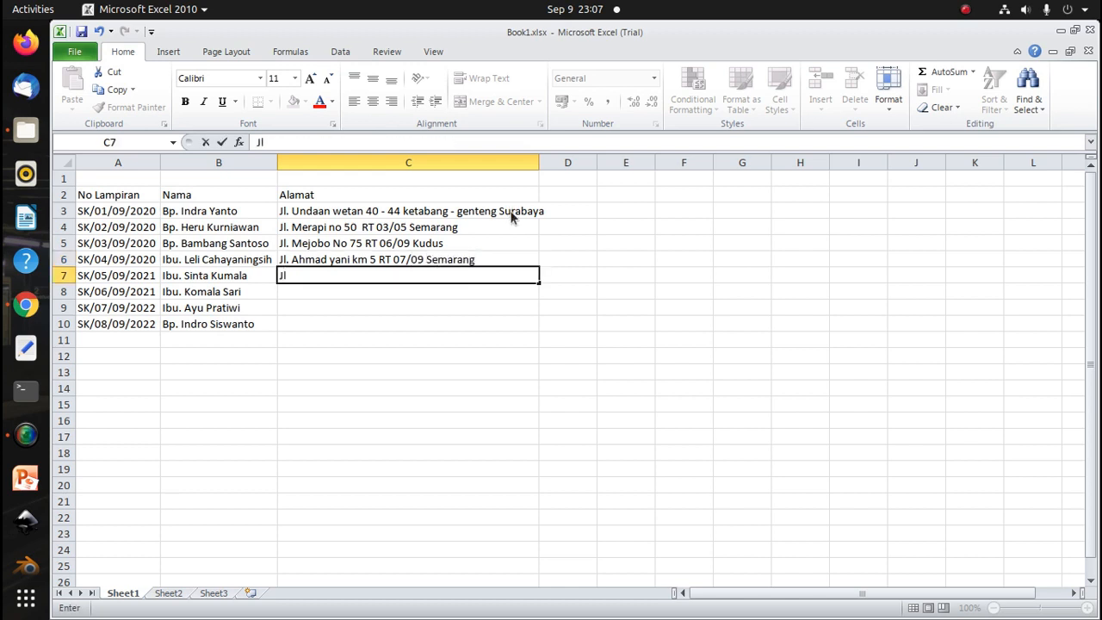
{"action": "type", "text": ". P"}
{"action": "key", "text": "BackSpace"}
{"action": "type", "text": "pa"}
{"action": "key", "text": "BackSpace"}
{"action": "key", "text": "BackSpace"}
{"action": "type", "text": "Pademangan "}
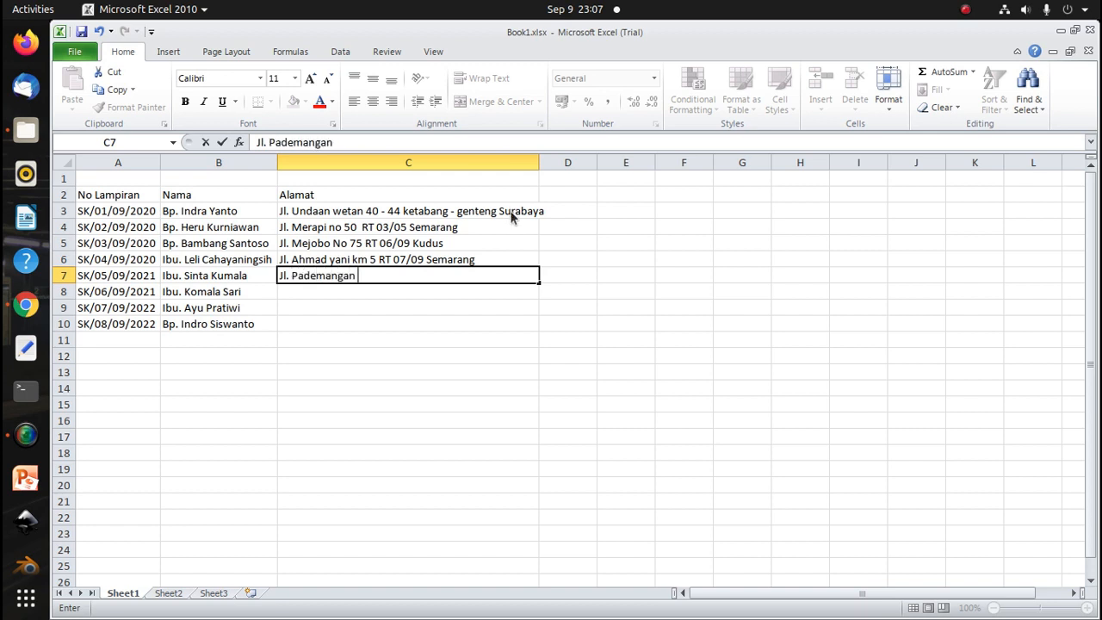
{"action": "type", "text": "Wetan No 5"}
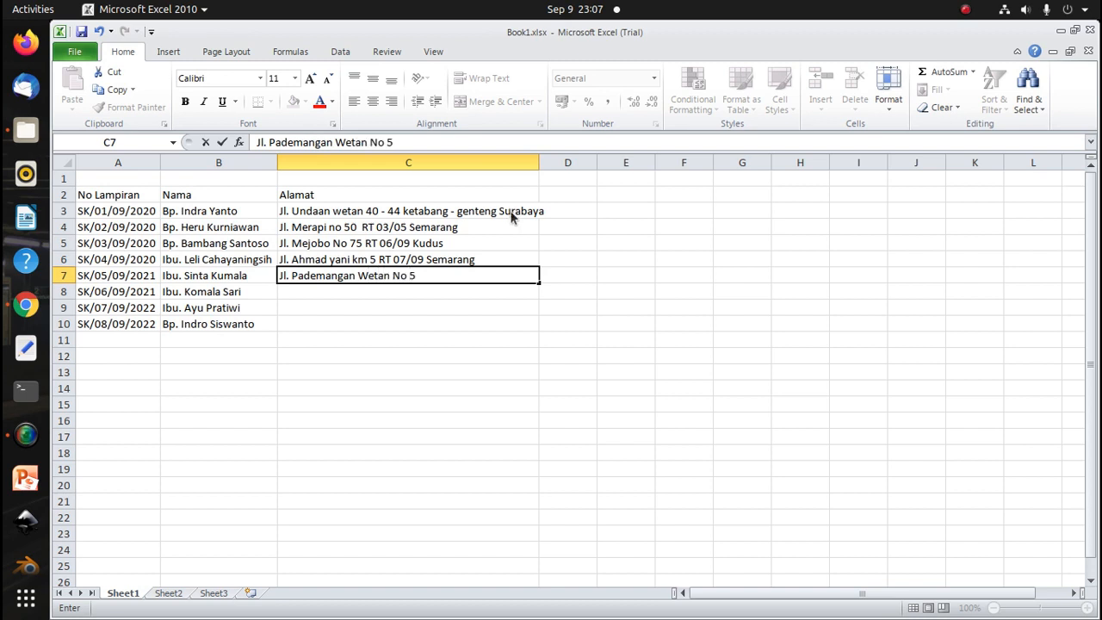
{"action": "type", "text": " RT 7/9 Demak"}
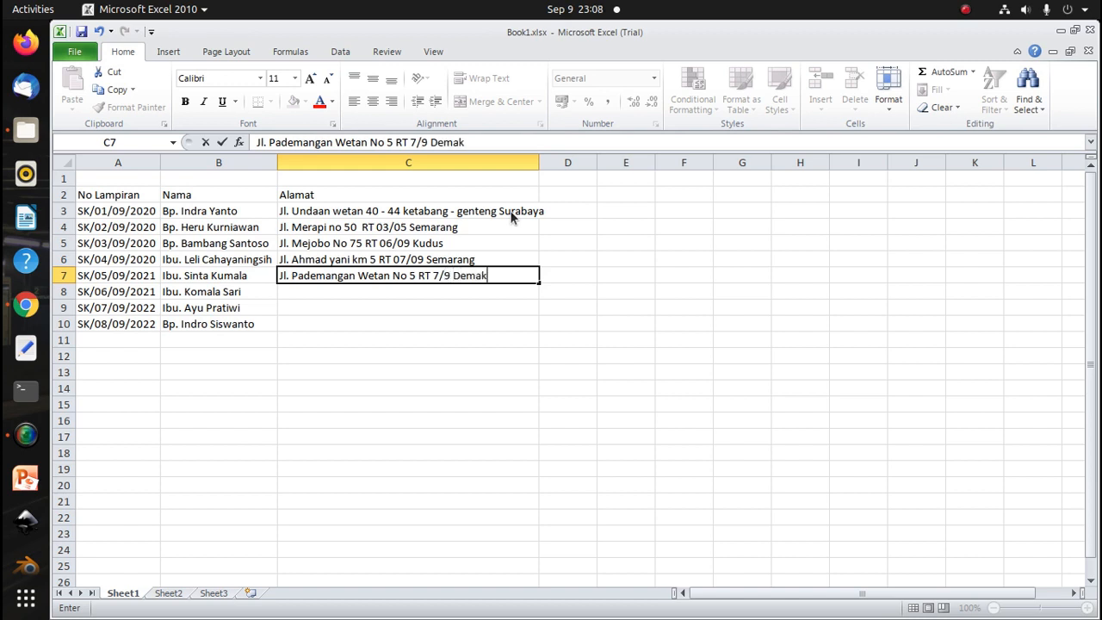
{"action": "key", "text": "Return"}
Enter the sixth recipient's street address with house number and a two-digit RT number in cell C8
{"action": "type", "text": "J"}
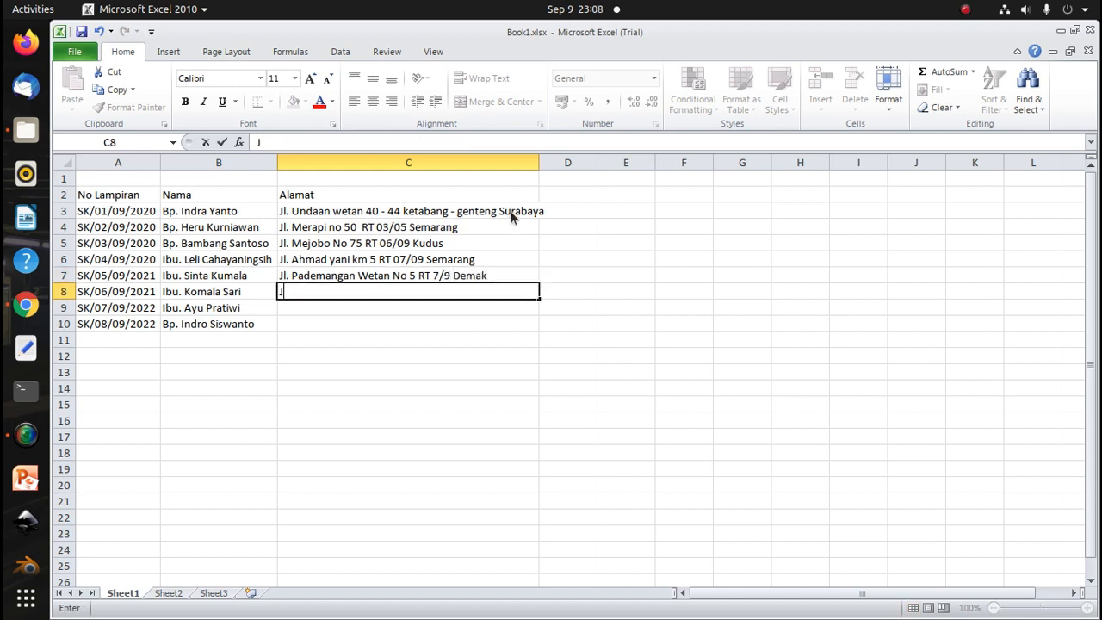
{"action": "type", "text": "l. Pagu"}
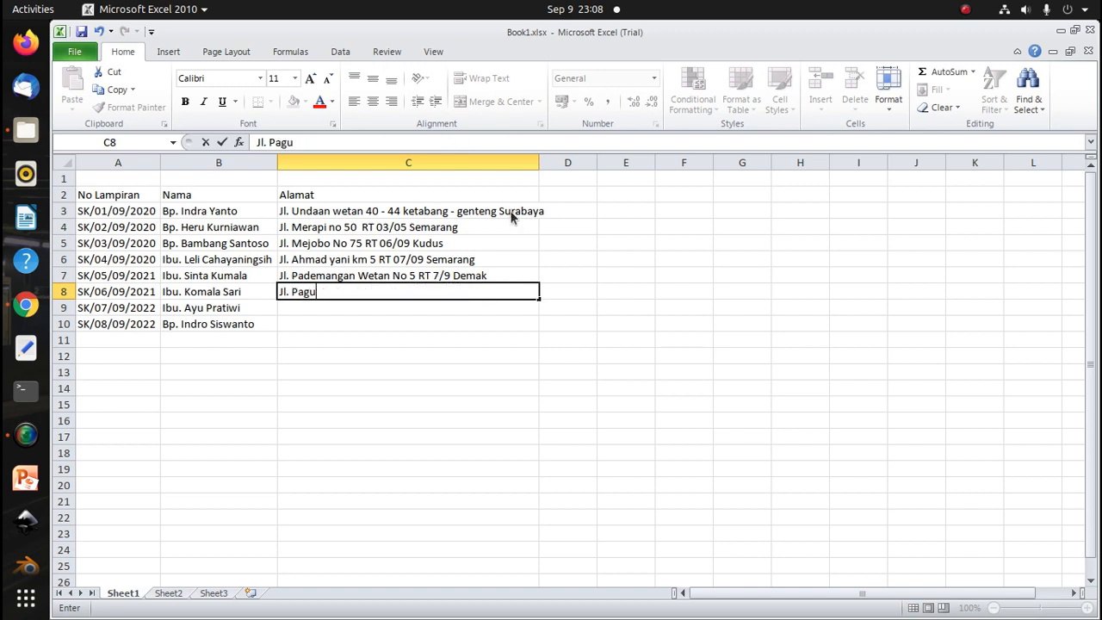
{"action": "type", "text": "yuban No"}
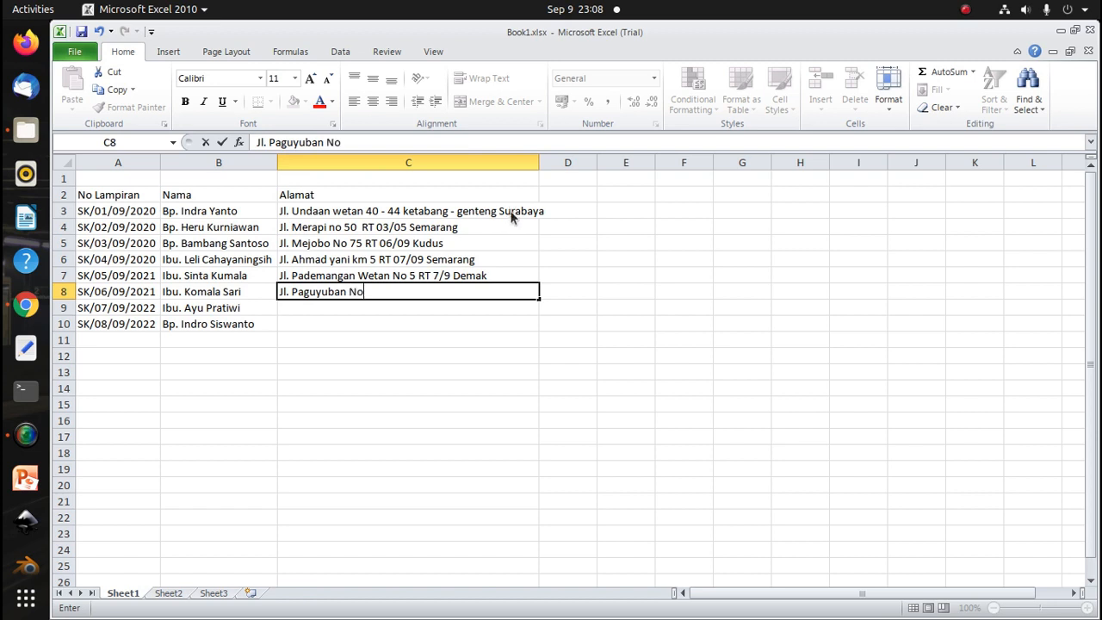
{"action": "type", "text": " 56 RT1/04"}
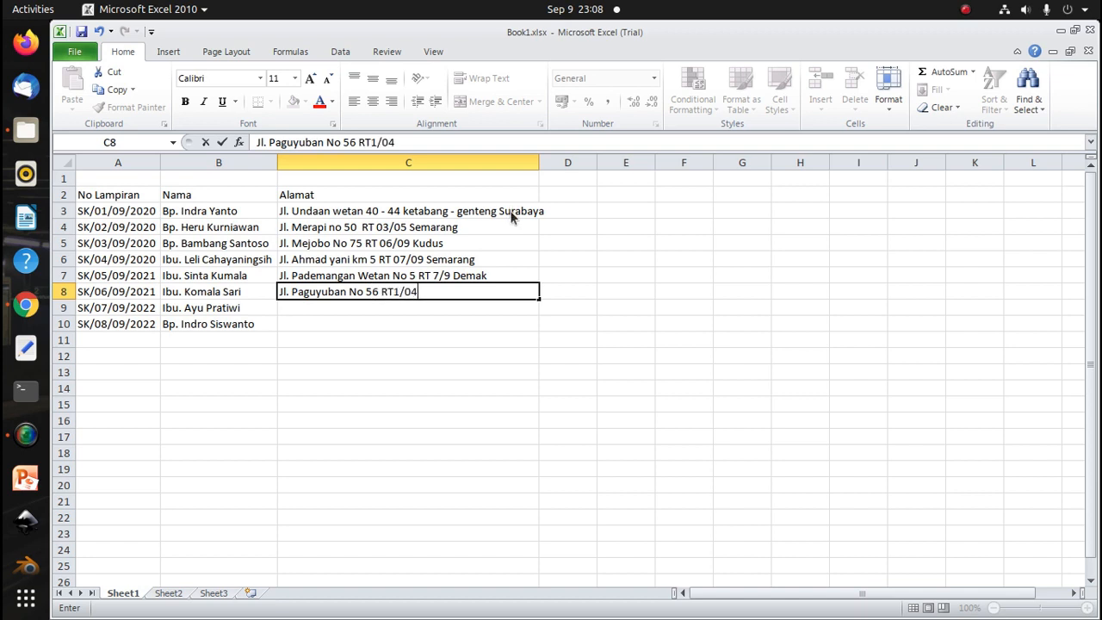
{"action": "key", "text": "Left"}
{"action": "key", "text": "Left"}
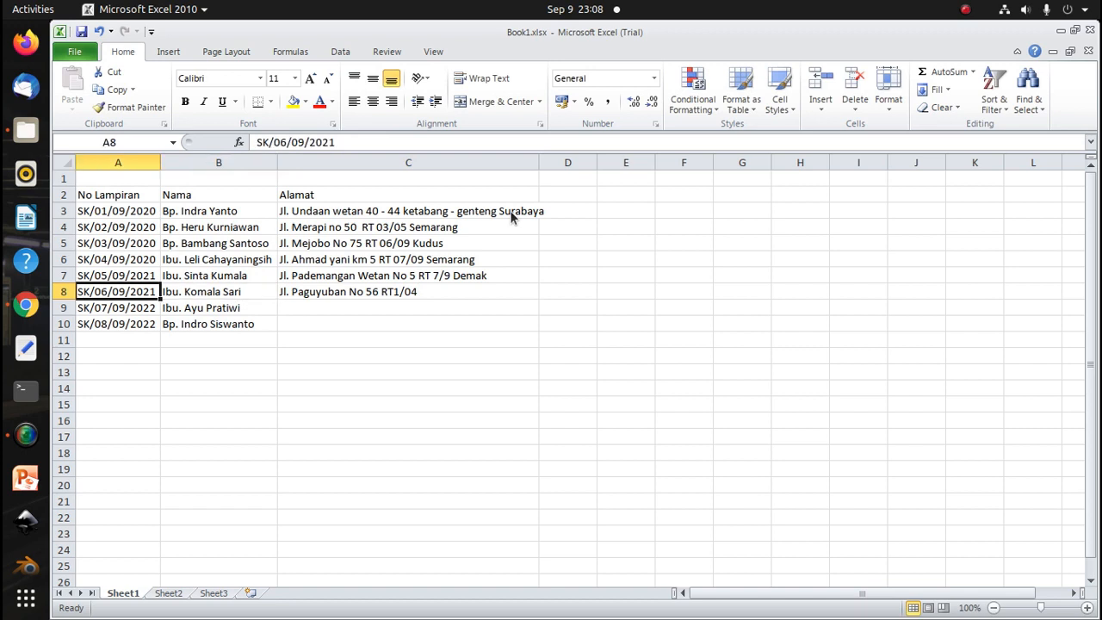
{"action": "double_click", "coordinate": [395, 293]}
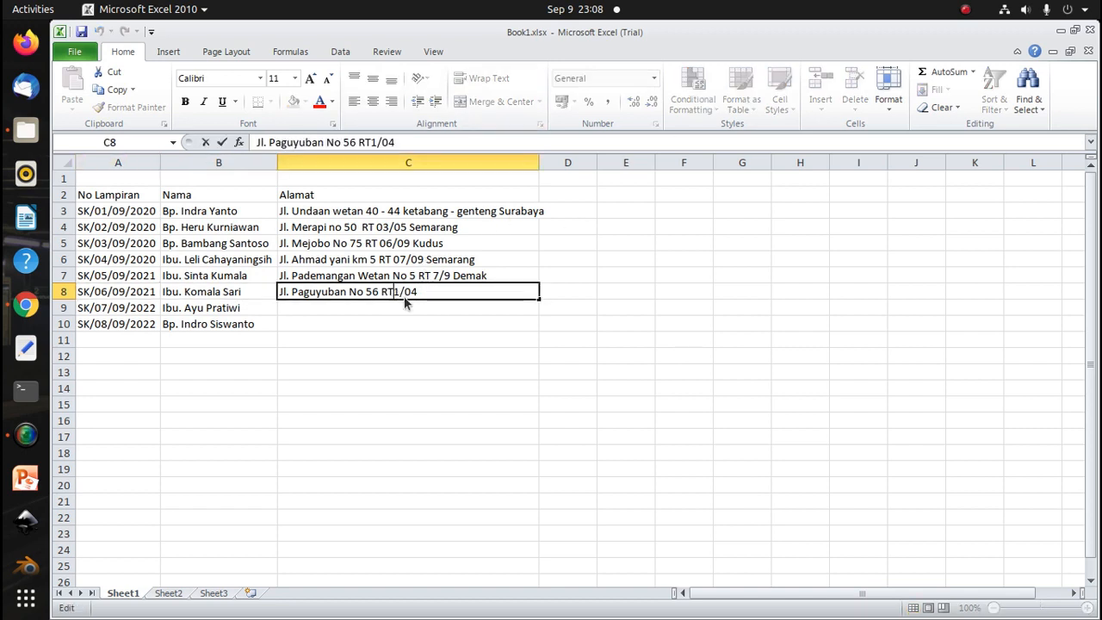
{"action": "type", "text": "0"}
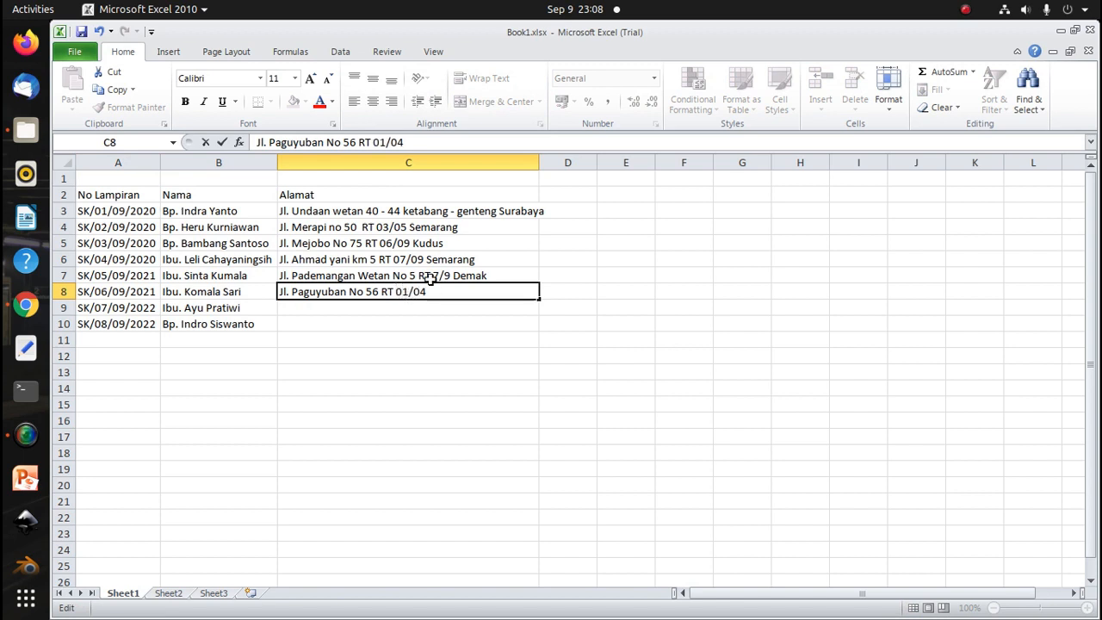
Pad the RT numbers in C7's address with leading zeros to 07/09
{"action": "double_click", "coordinate": [411, 275]}
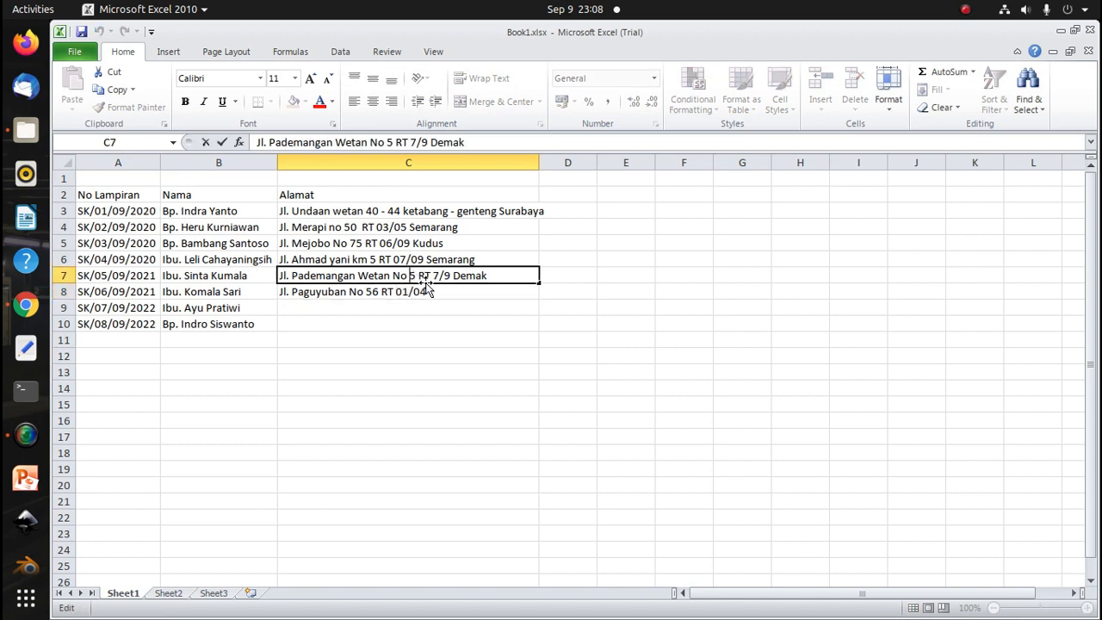
{"action": "type", "text": "0"}
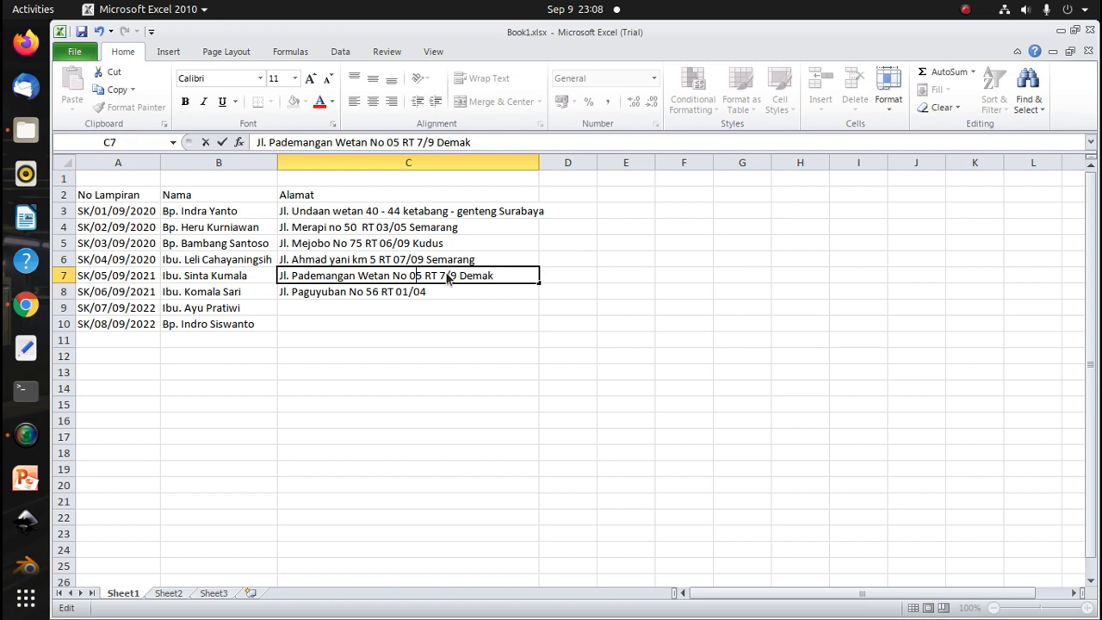
{"action": "key", "text": "BackSpace"}
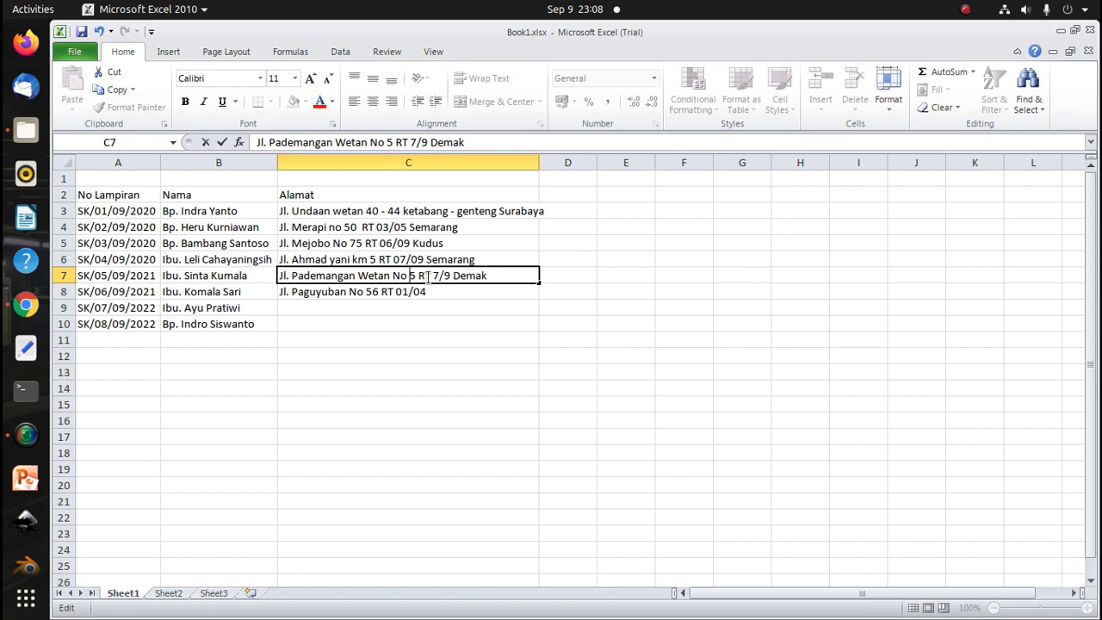
{"action": "left_click", "coordinate": [433, 275]}
{"action": "type", "text": "0"}
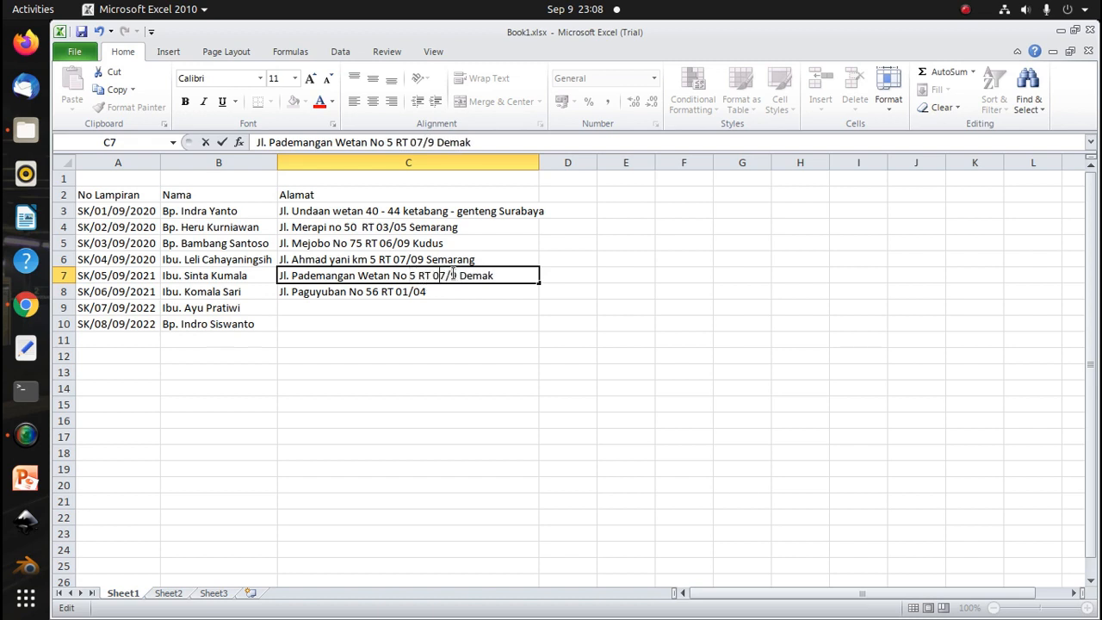
{"action": "left_click", "coordinate": [454, 275]}
{"action": "type", "text": "0"}
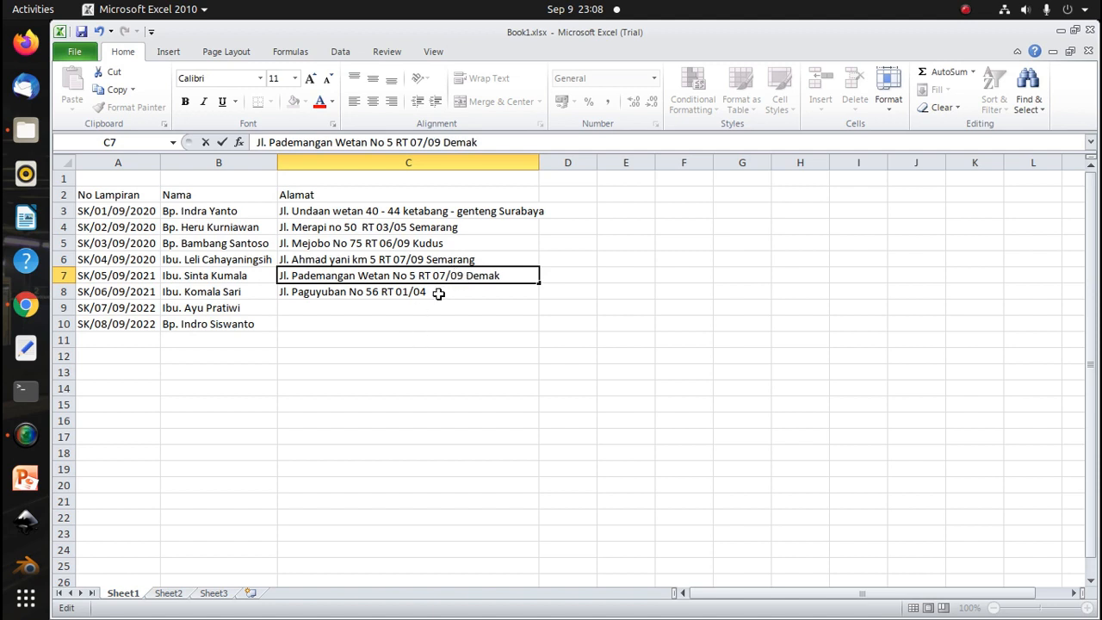
Append the city name Jepara to the address in C8
{"action": "double_click", "coordinate": [444, 293]}
{"action": "type", "text": "Jepad"}
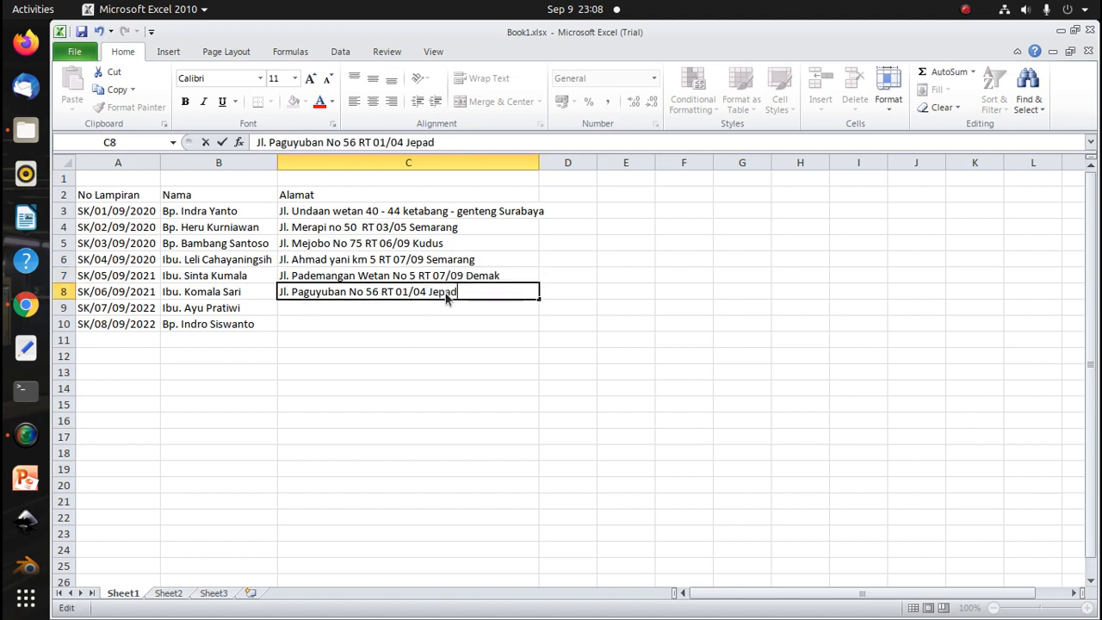
{"action": "key", "text": "BackSpace"}
{"action": "type", "text": "ra"}
{"action": "key", "text": "Return"}
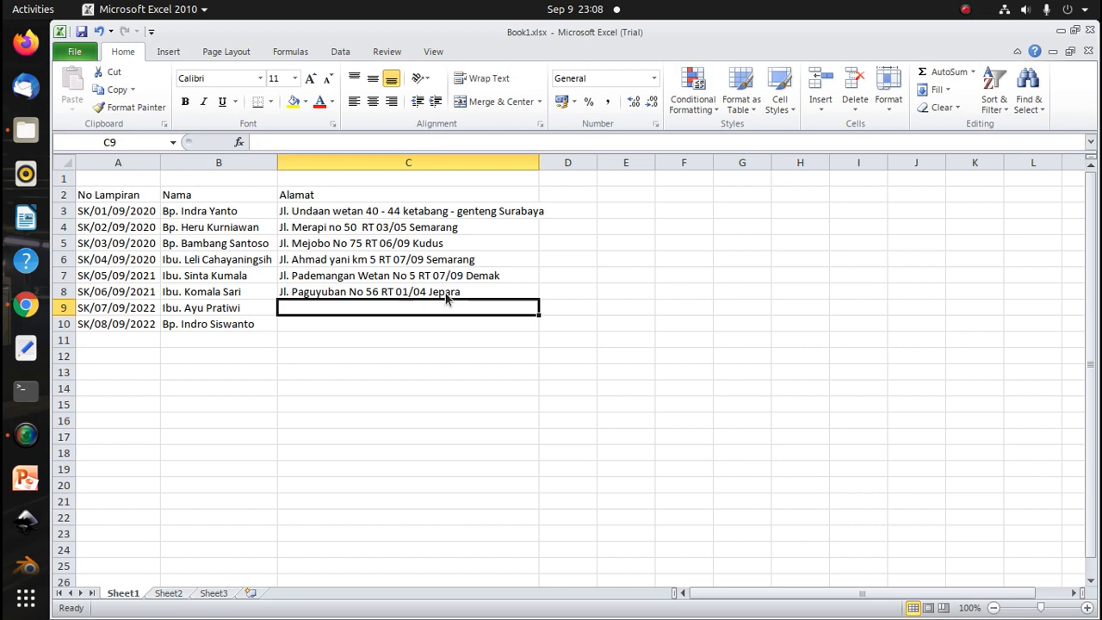
Copy C7's address into C9 and change its RT number to 08/09
{"action": "left_click", "coordinate": [363, 280]}
{"action": "key", "text": "ctrl+c"}
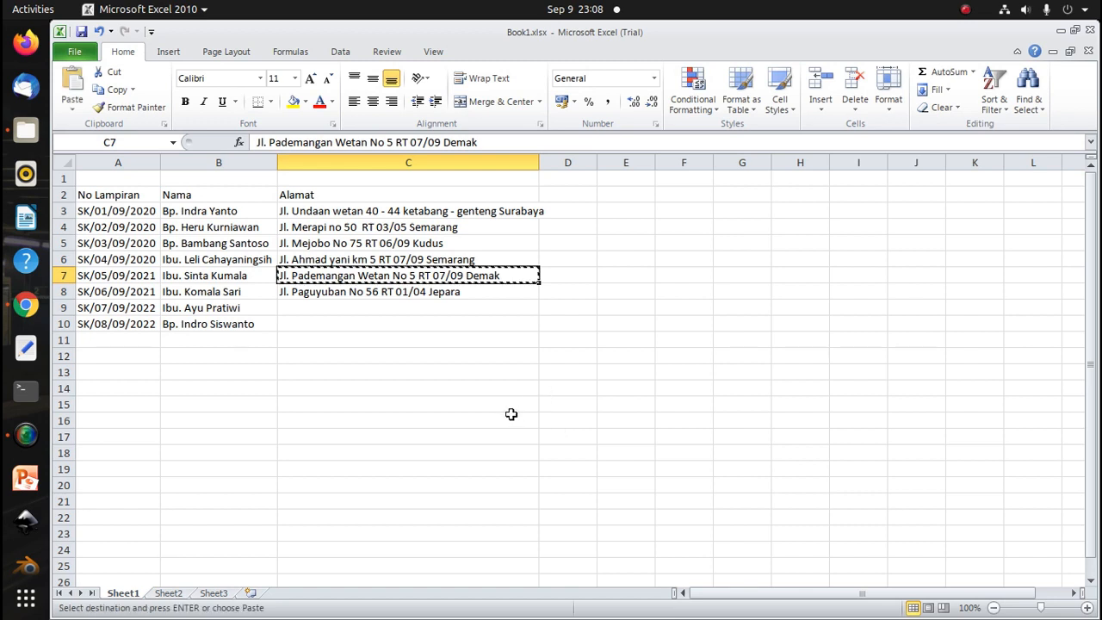
{"action": "left_click", "coordinate": [350, 307]}
{"action": "key", "text": "ctrl+v"}
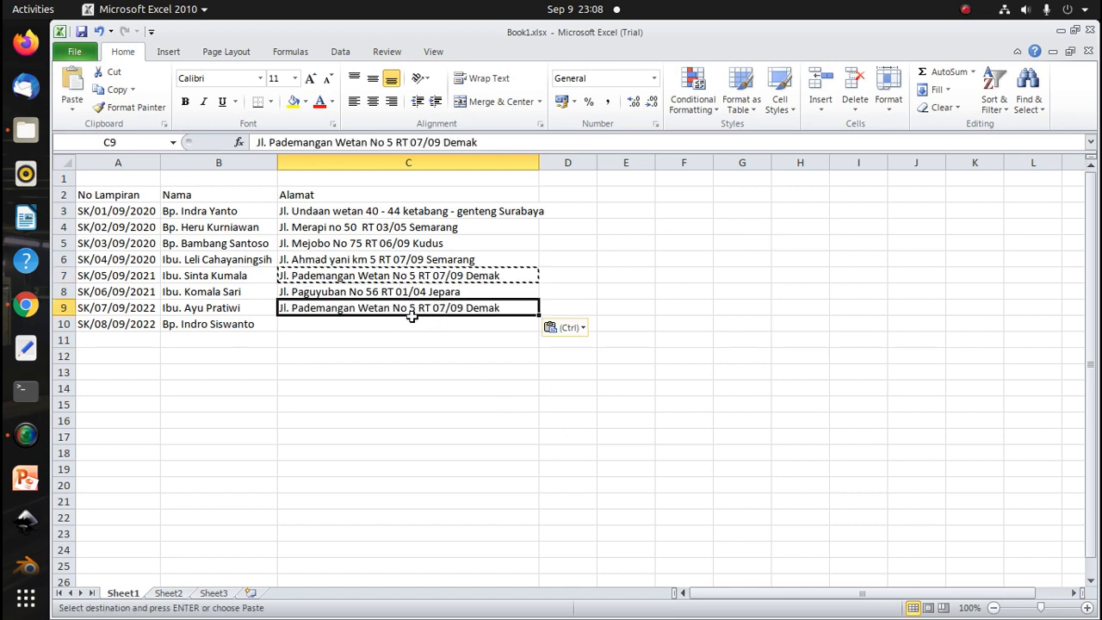
{"action": "double_click", "coordinate": [424, 307]}
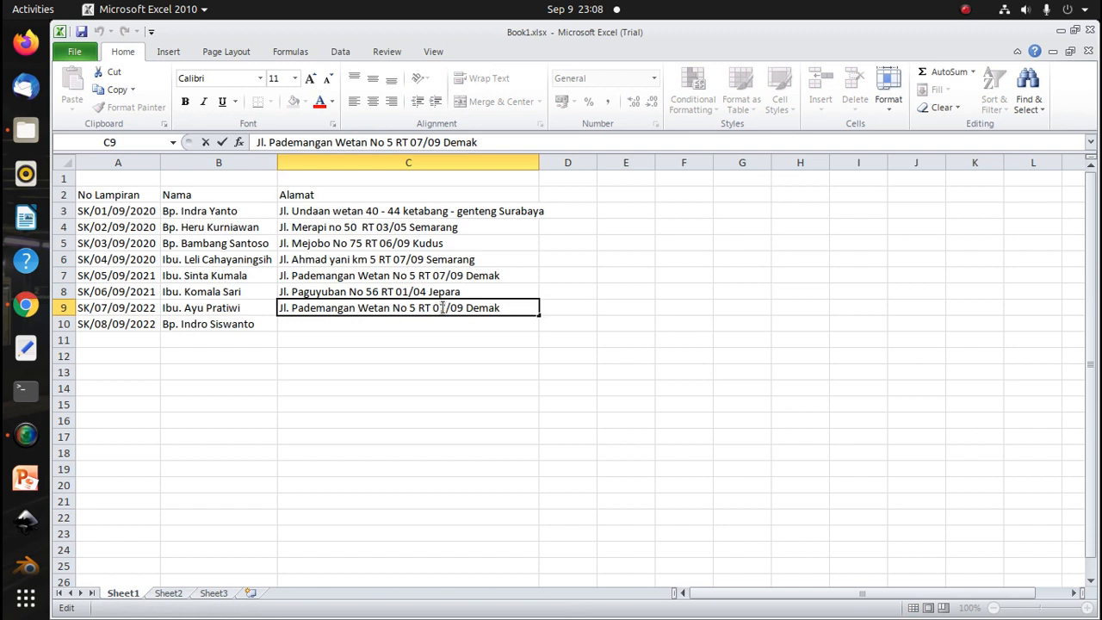
{"action": "left_click_drag", "start_coordinate": [439, 309], "coordinate": [443, 311]}
{"action": "type", "text": "8"}
{"action": "left_click", "coordinate": [442, 351]}
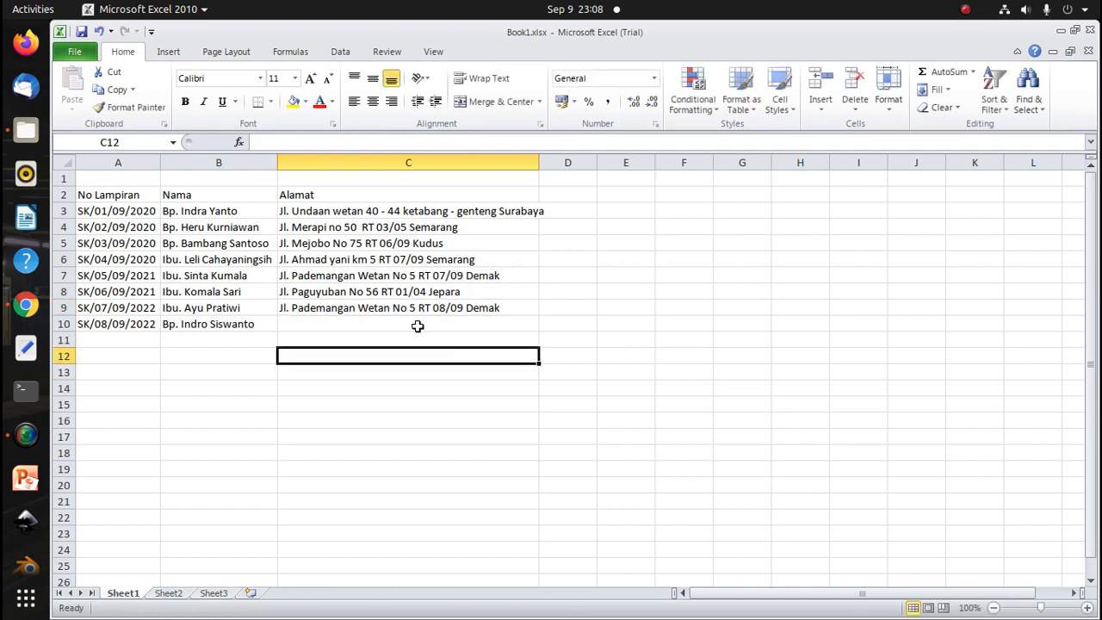
Copy C8's address into C10 and change its RT number to 01/06
{"action": "left_click", "coordinate": [394, 292]}
{"action": "key", "text": "ctrl+c"}
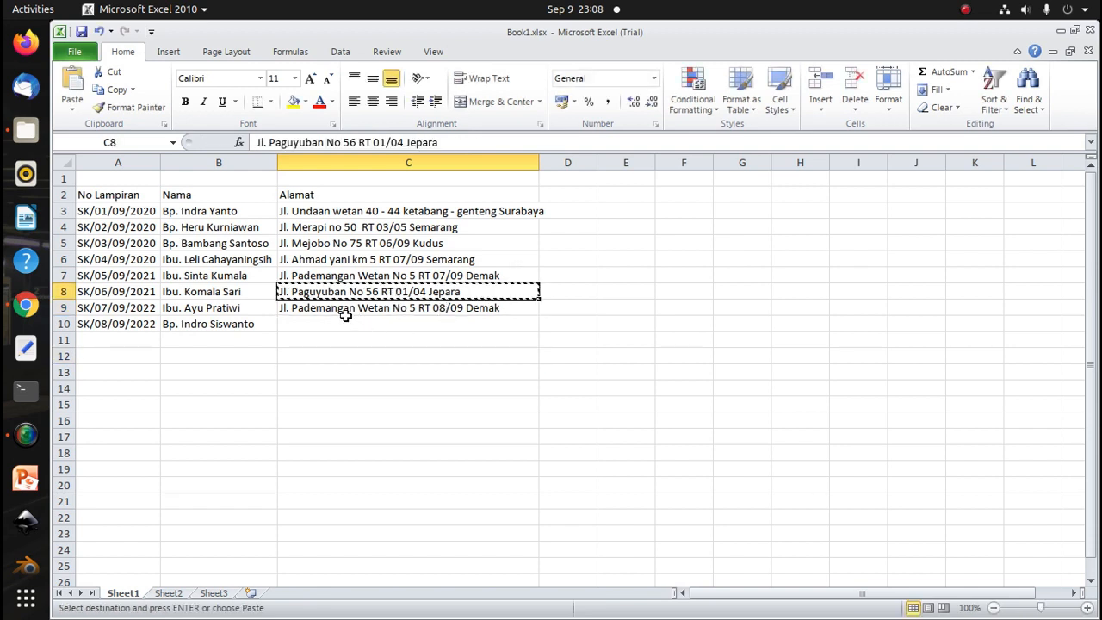
{"action": "left_click", "coordinate": [365, 323]}
{"action": "key", "text": "ctrl+v"}
{"action": "double_click", "coordinate": [423, 324]}
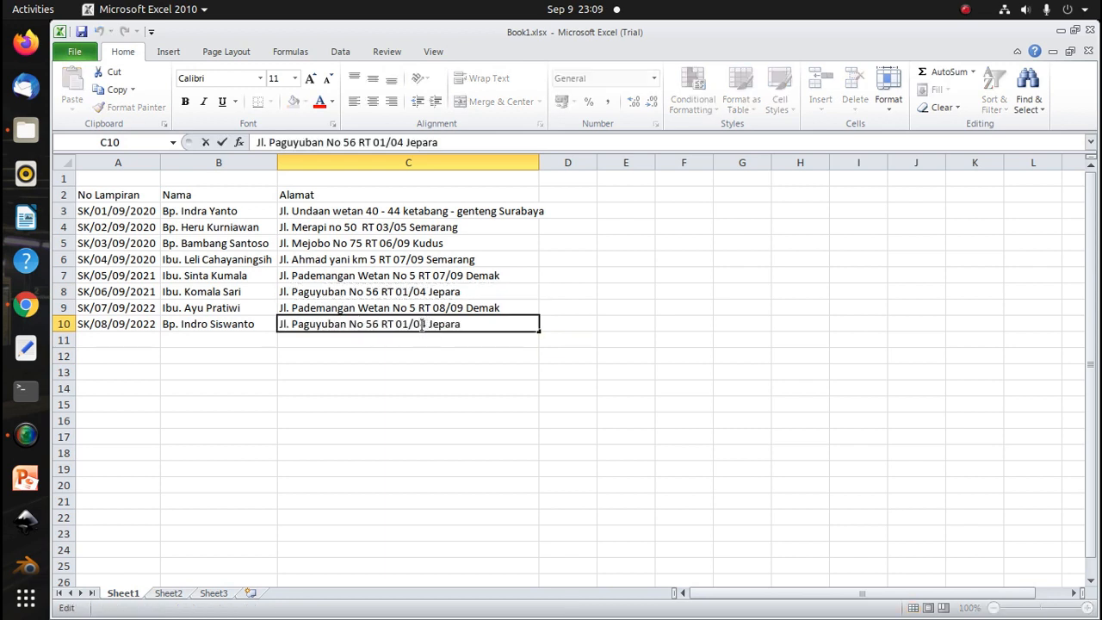
{"action": "type", "text": "6"}
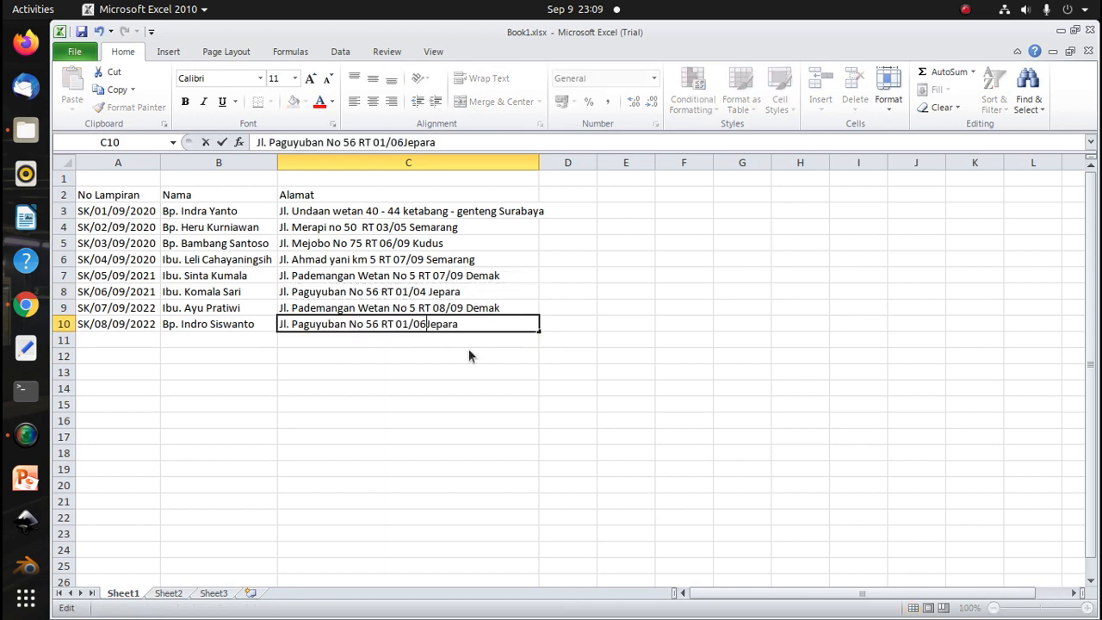
{"action": "left_click", "coordinate": [440, 385]}
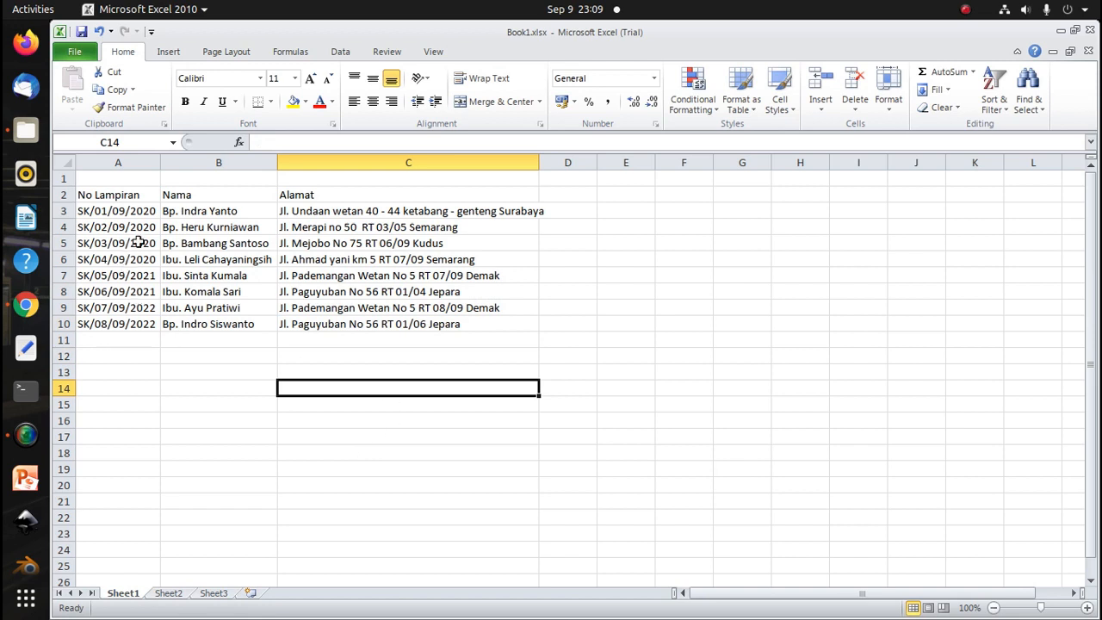
Save the workbook in Downloads under the name Data_mail_merge
{"action": "left_click_drag", "start_coordinate": [131, 197], "coordinate": [492, 323]}
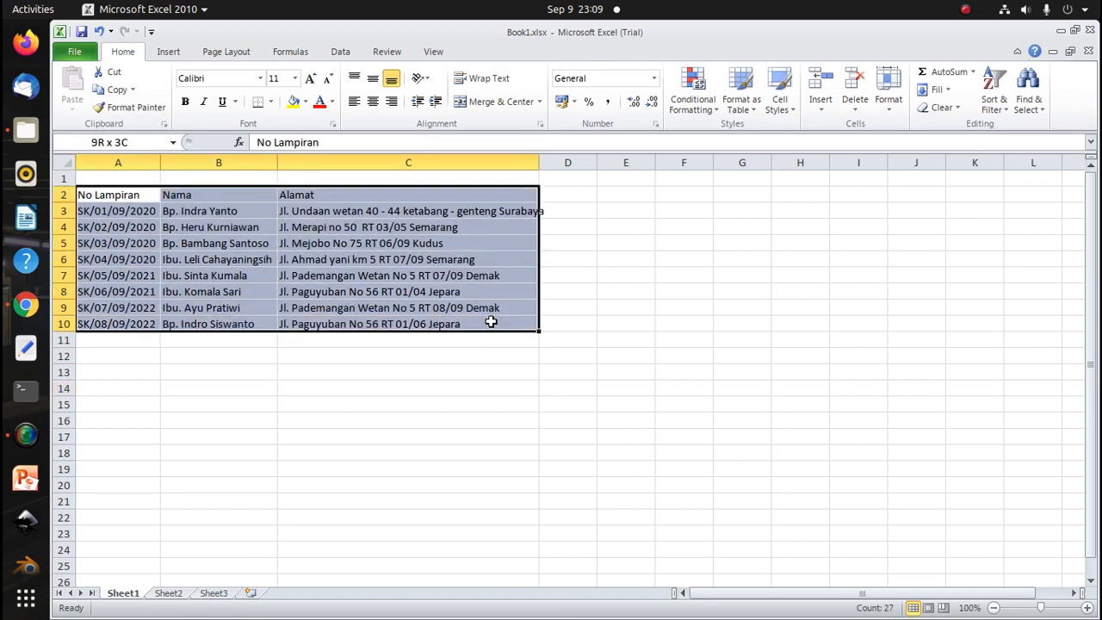
{"action": "left_click", "coordinate": [428, 451]}
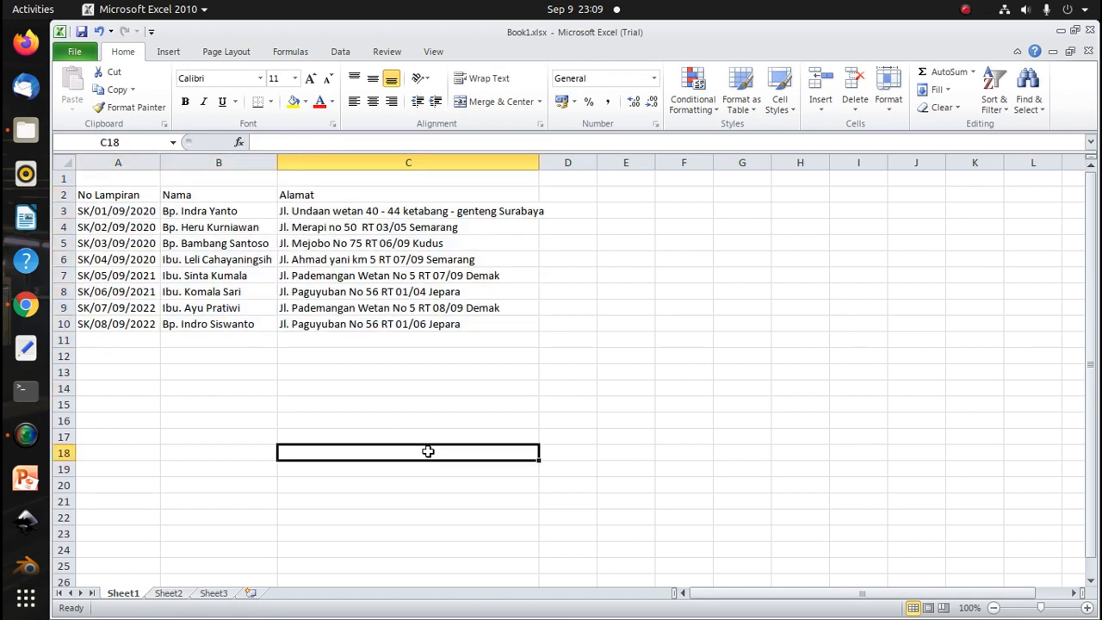
{"action": "left_click", "coordinate": [75, 54]}
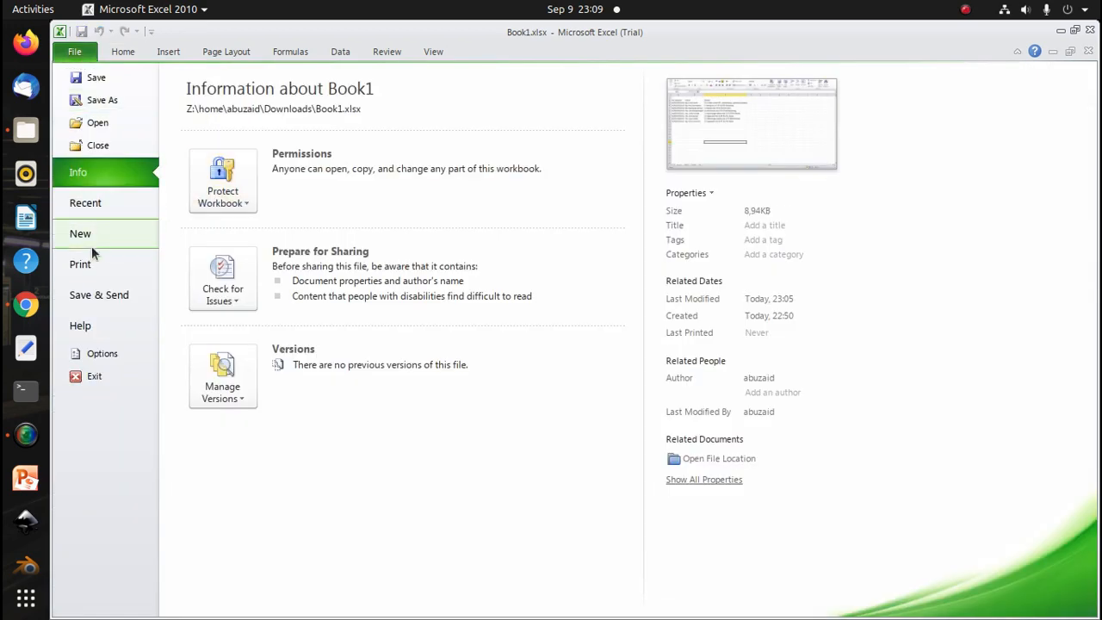
{"action": "left_click", "coordinate": [102, 101]}
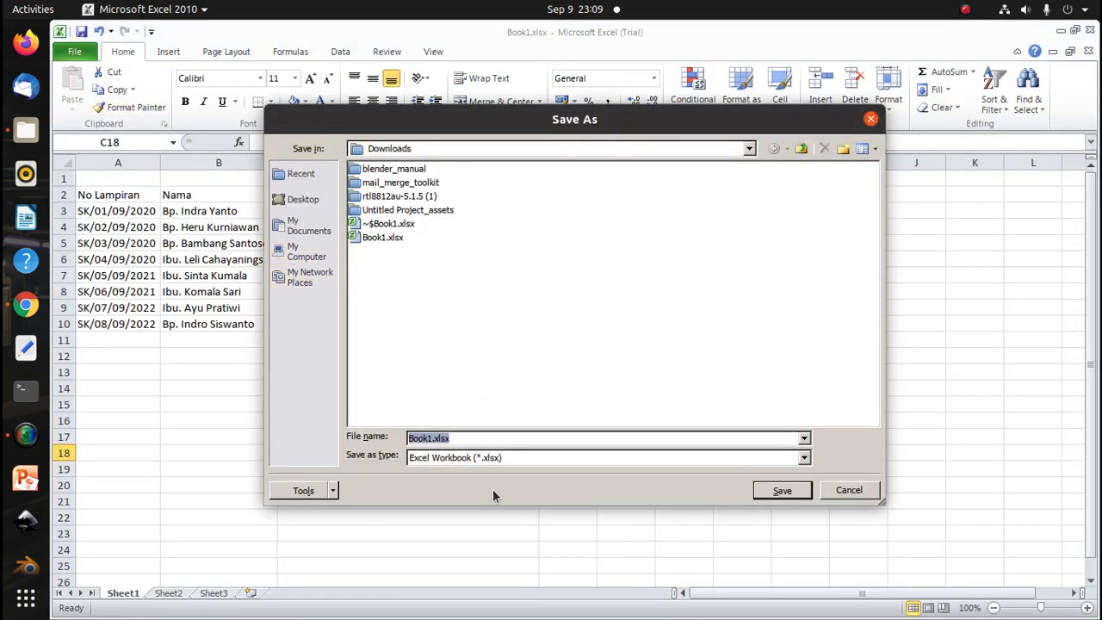
{"action": "type", "text": "Dar"}
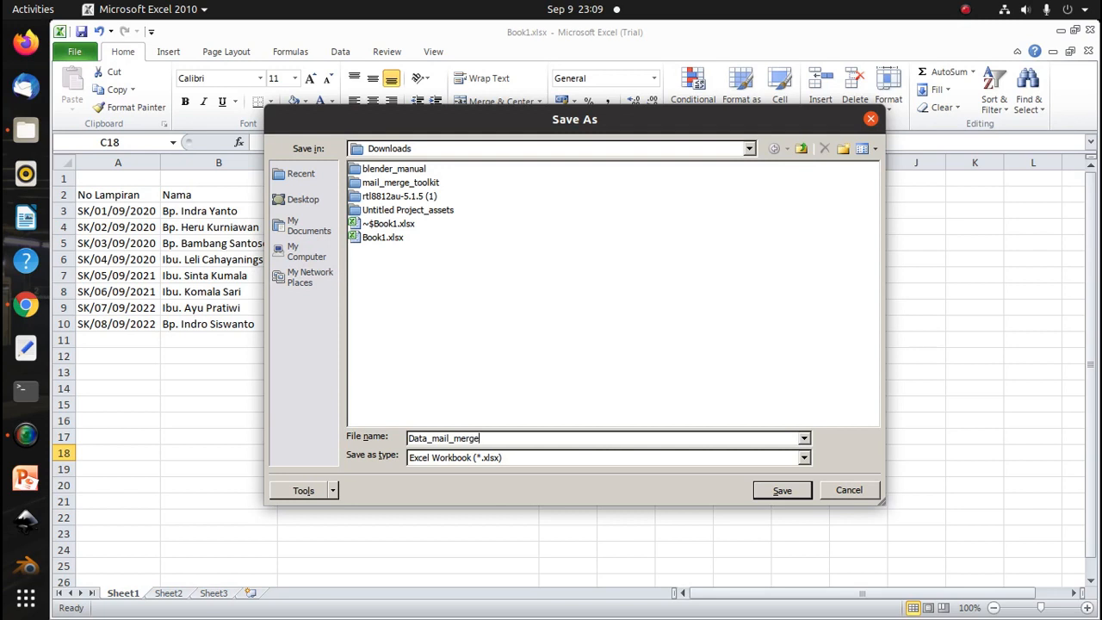
{"action": "left_click", "coordinate": [785, 490]}
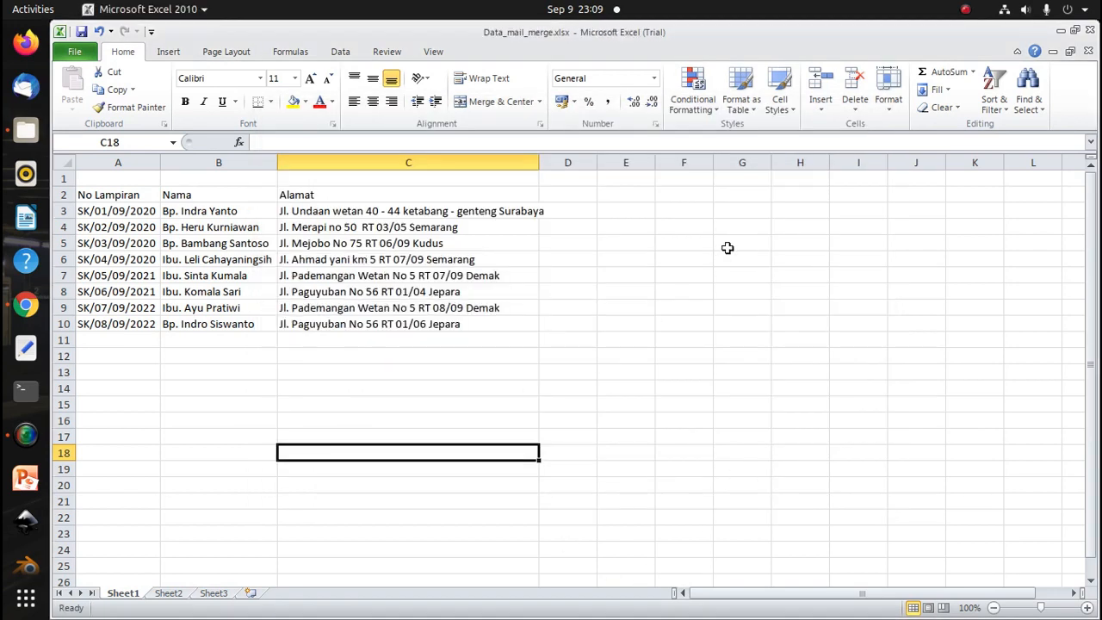
{"action": "scroll", "coordinate": [281, 398], "scroll_direction": "down", "scroll_amount": 2}
{"action": "scroll", "coordinate": [173, 404], "scroll_direction": "down", "scroll_amount": 4}
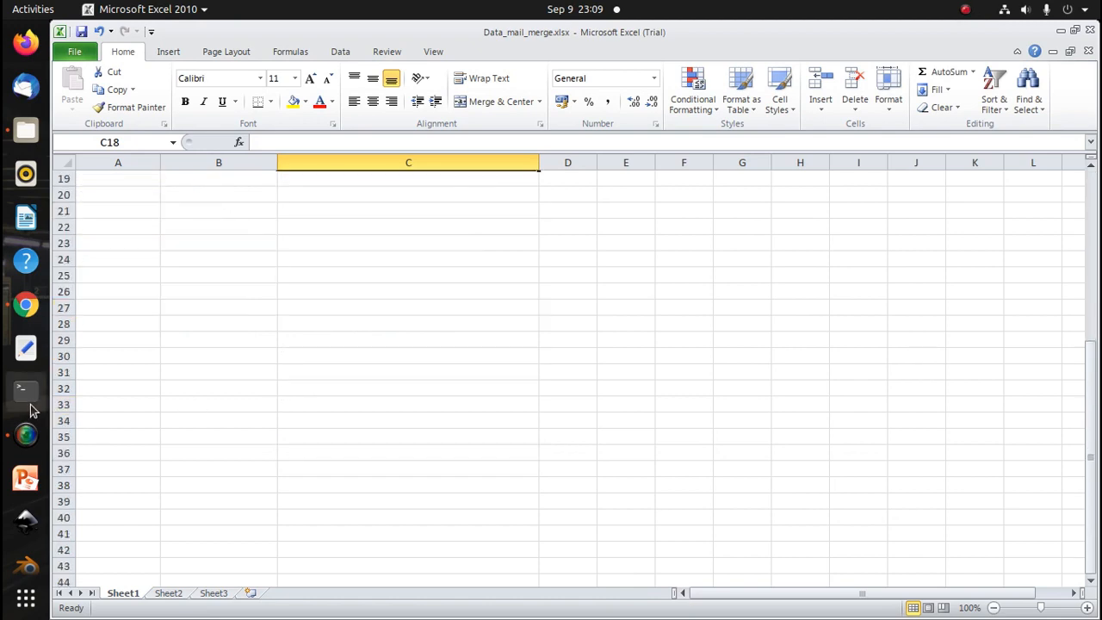
{"action": "scroll", "coordinate": [25, 422], "scroll_direction": "down", "scroll_amount": 2}
Switch to the Word letter, place the cursor after Nomor, and start selecting an existing recipient list for a mail merge
{"action": "left_click", "coordinate": [25, 510]}
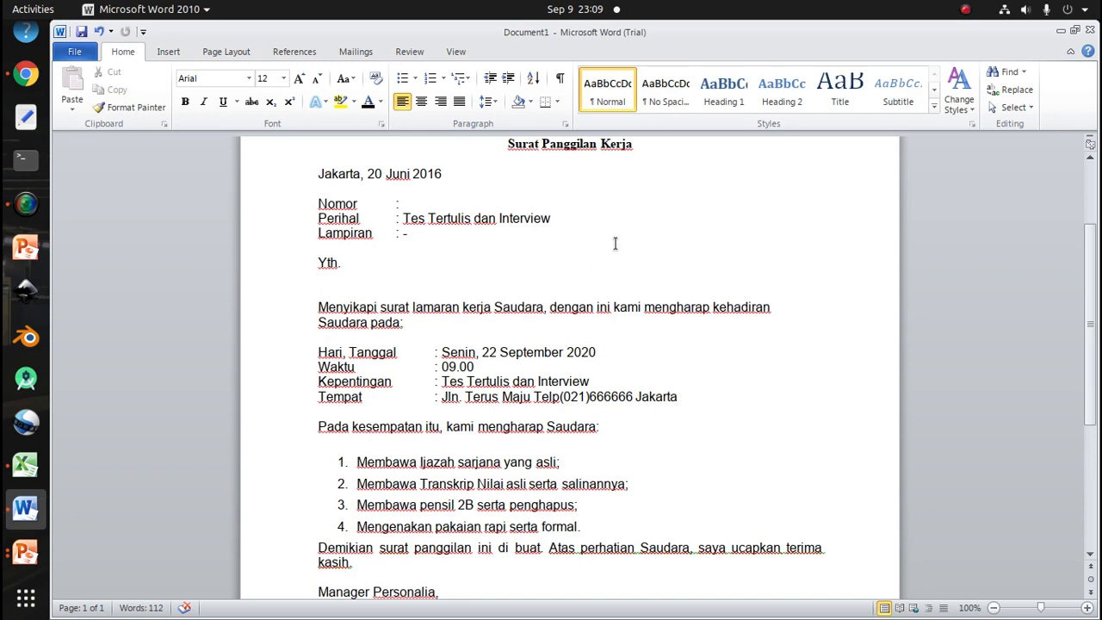
{"action": "left_click", "coordinate": [411, 206]}
{"action": "left_click", "coordinate": [351, 51]}
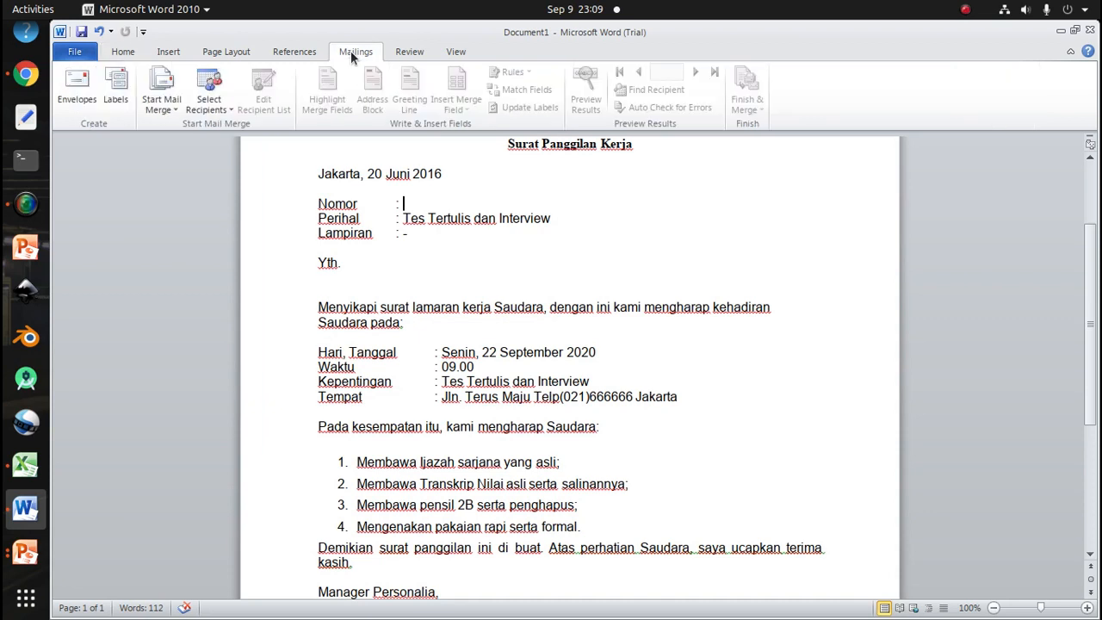
{"action": "left_click", "coordinate": [173, 107]}
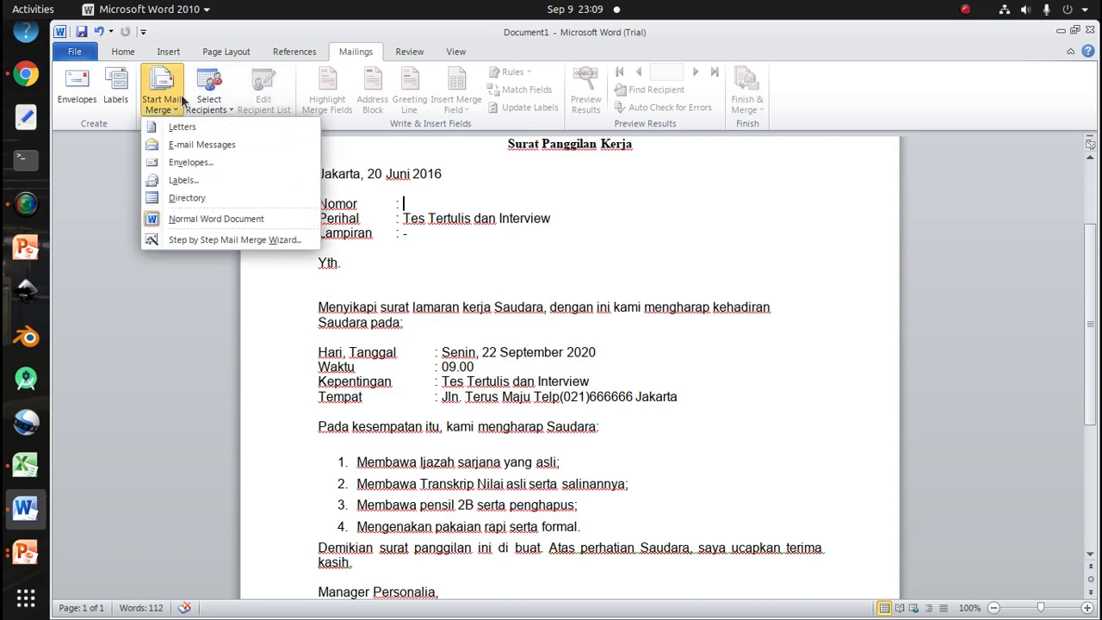
{"action": "left_click", "coordinate": [228, 112]}
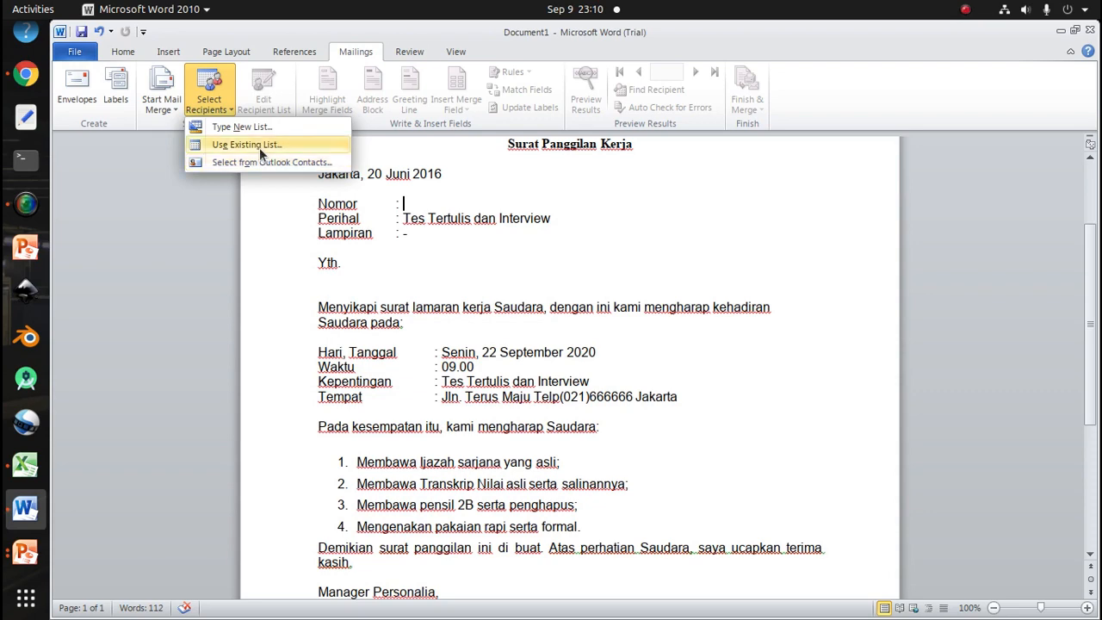
{"action": "left_click", "coordinate": [259, 147]}
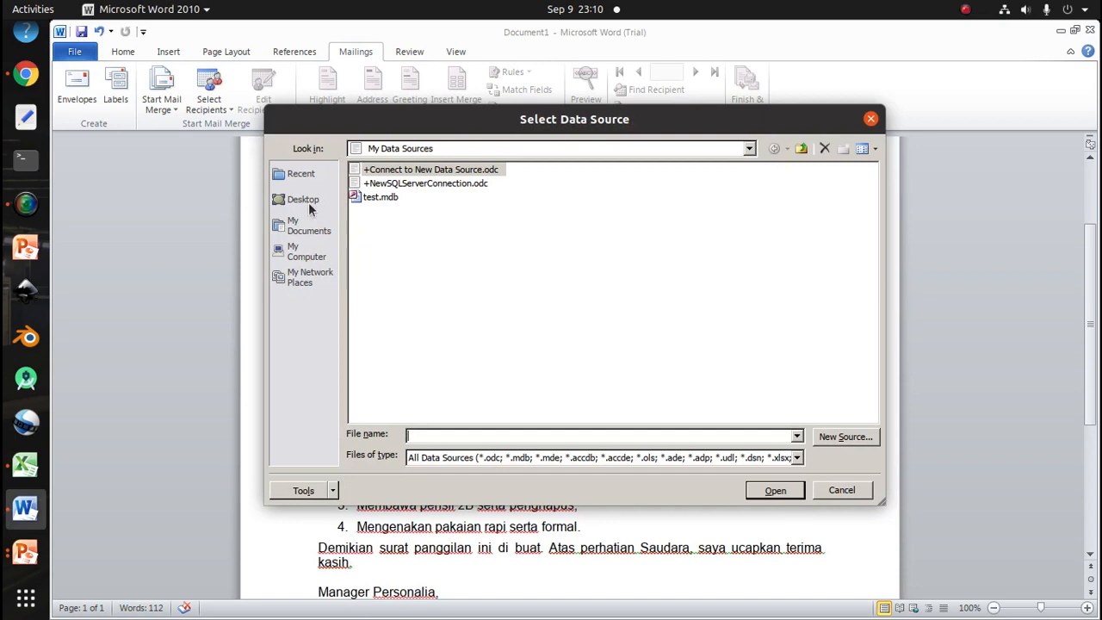
Browse to the Downloads folder and open Data_mail_merge.xlsx as the mail merge data source
{"action": "left_click", "coordinate": [303, 255]}
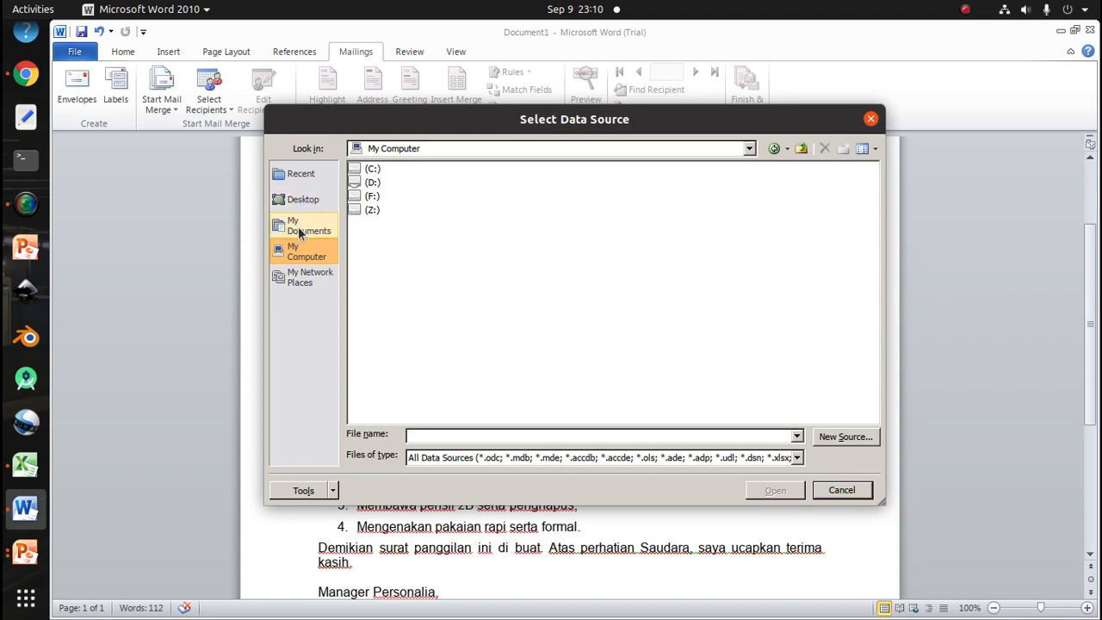
{"action": "left_click", "coordinate": [427, 149]}
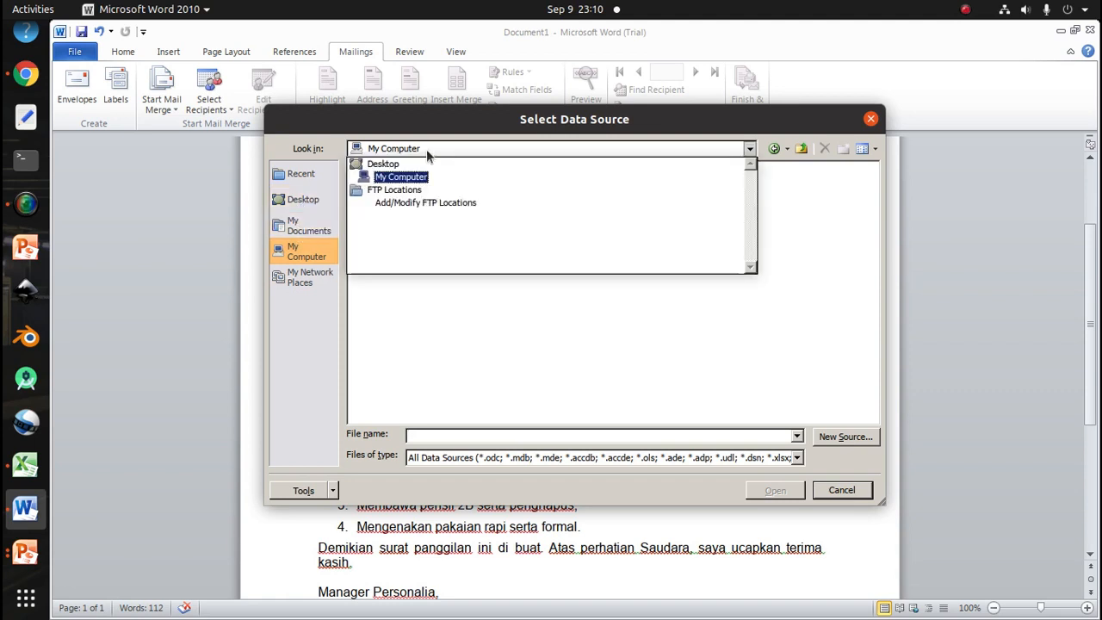
{"action": "left_click", "coordinate": [385, 165]}
{"action": "double_click", "coordinate": [362, 174]}
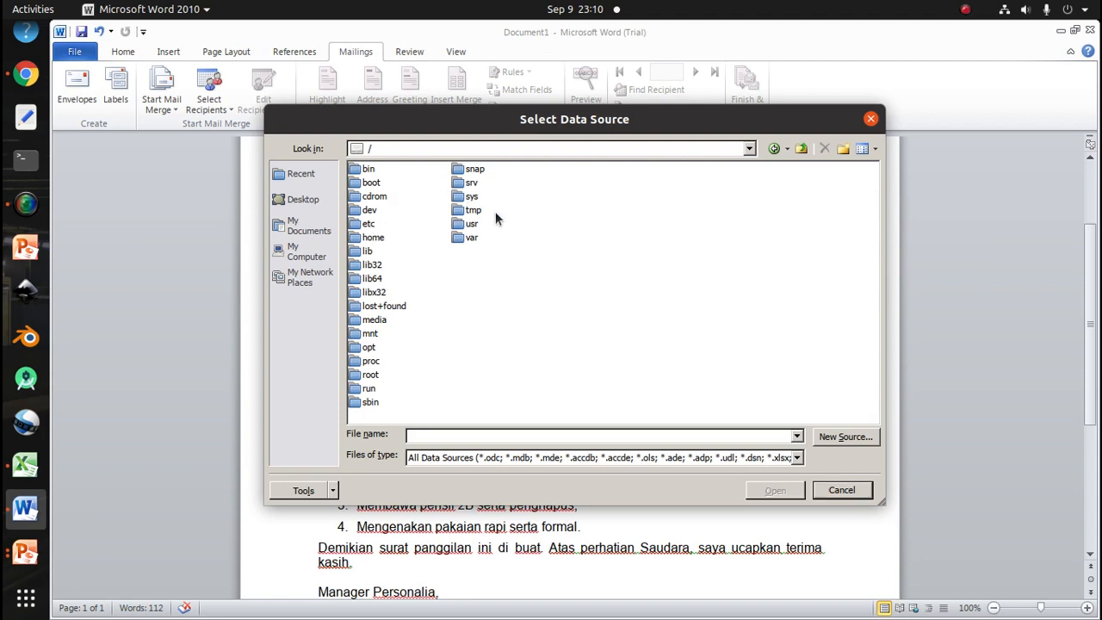
{"action": "double_click", "coordinate": [374, 319]}
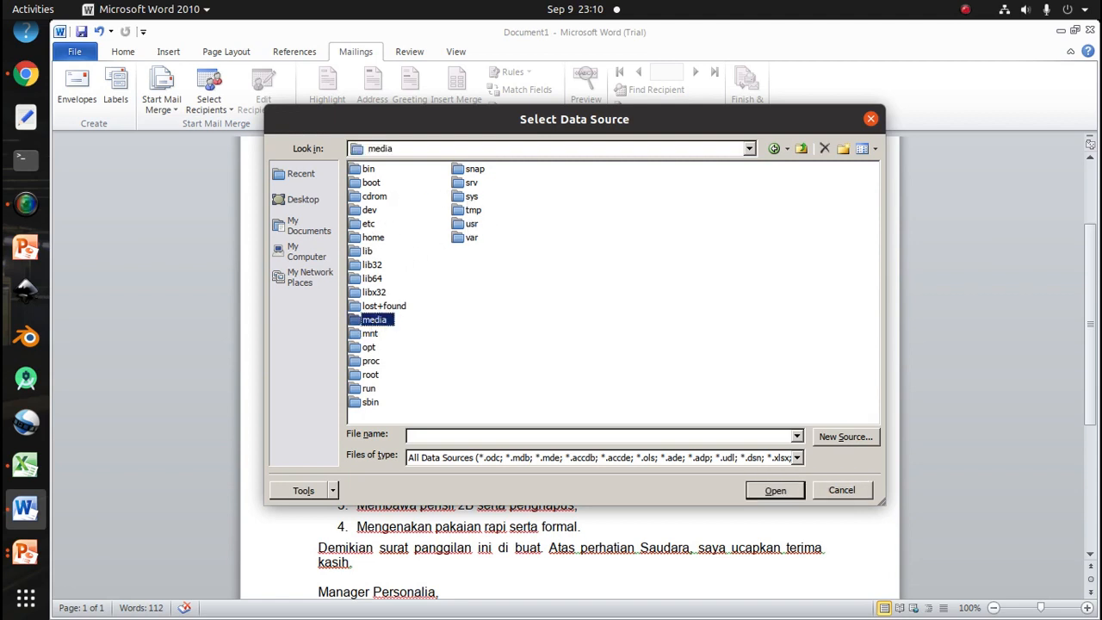
{"action": "double_click", "coordinate": [377, 168]}
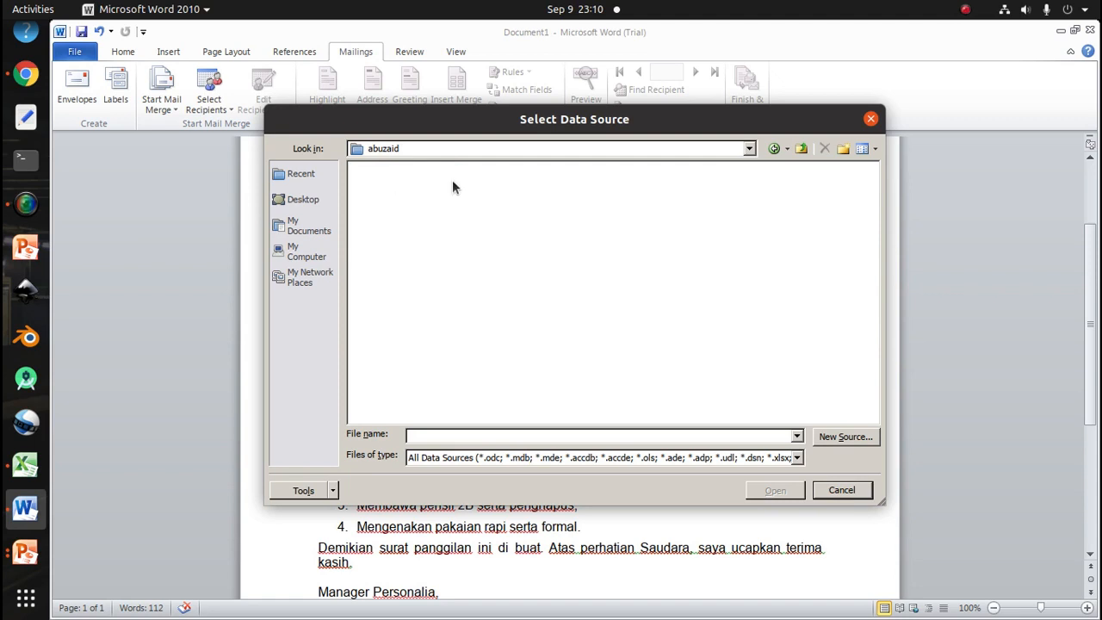
{"action": "left_click", "coordinate": [774, 148]}
{"action": "left_click", "coordinate": [774, 148]}
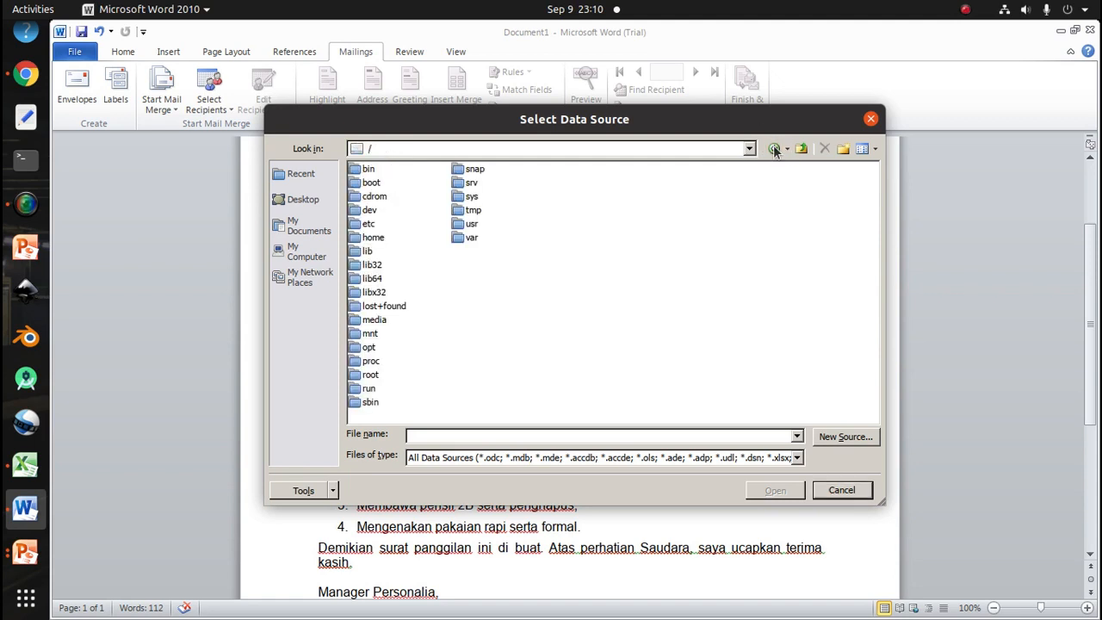
{"action": "double_click", "coordinate": [373, 237]}
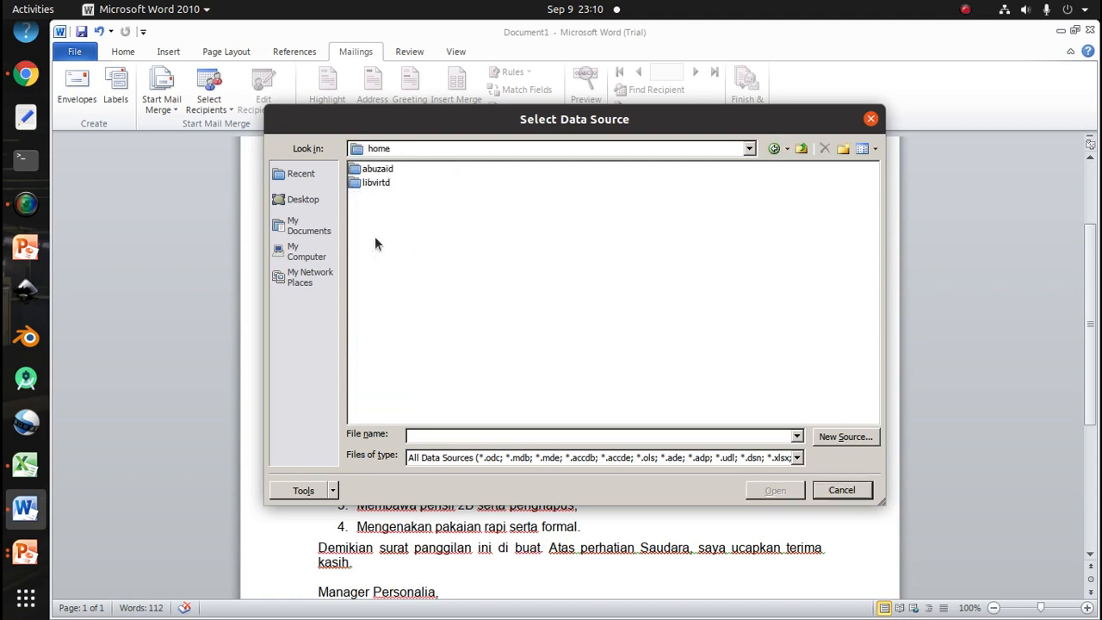
{"action": "double_click", "coordinate": [379, 169]}
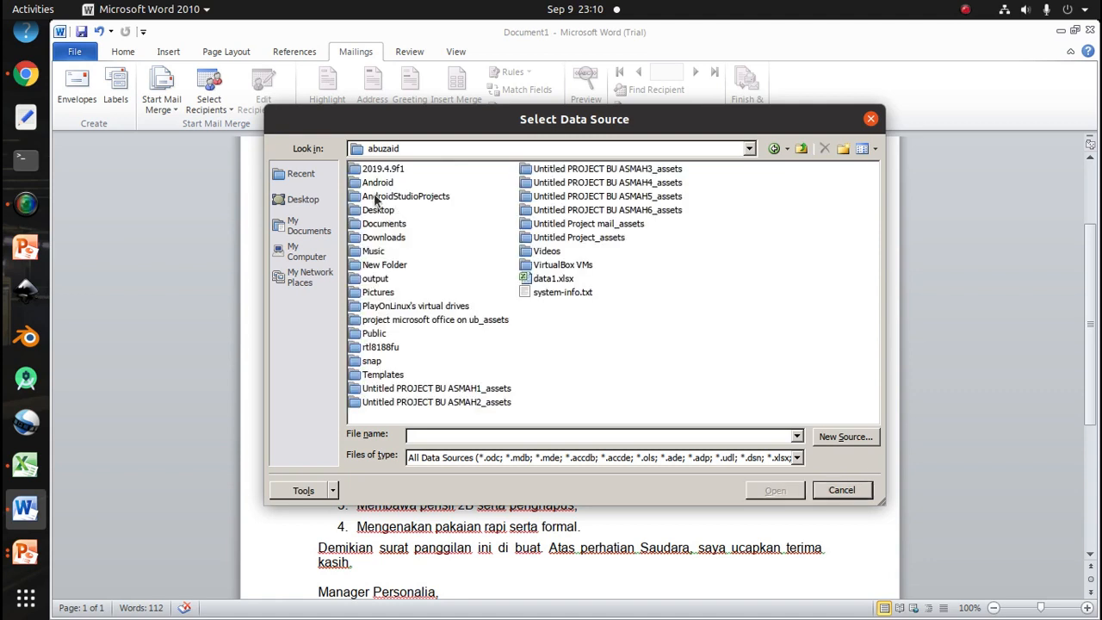
{"action": "double_click", "coordinate": [384, 238]}
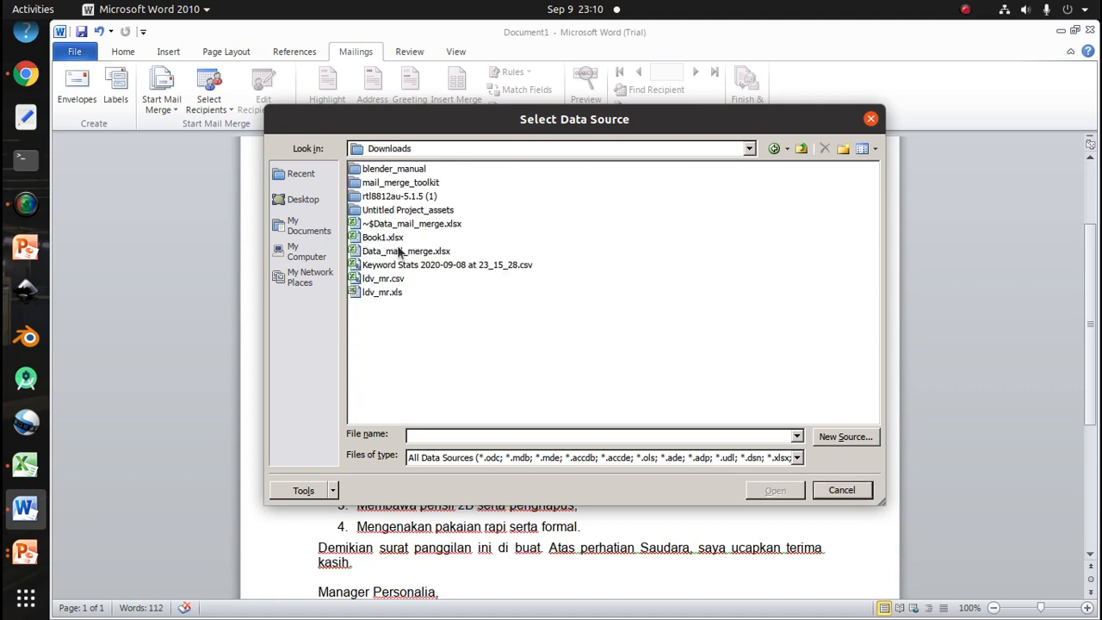
{"action": "left_click", "coordinate": [398, 252]}
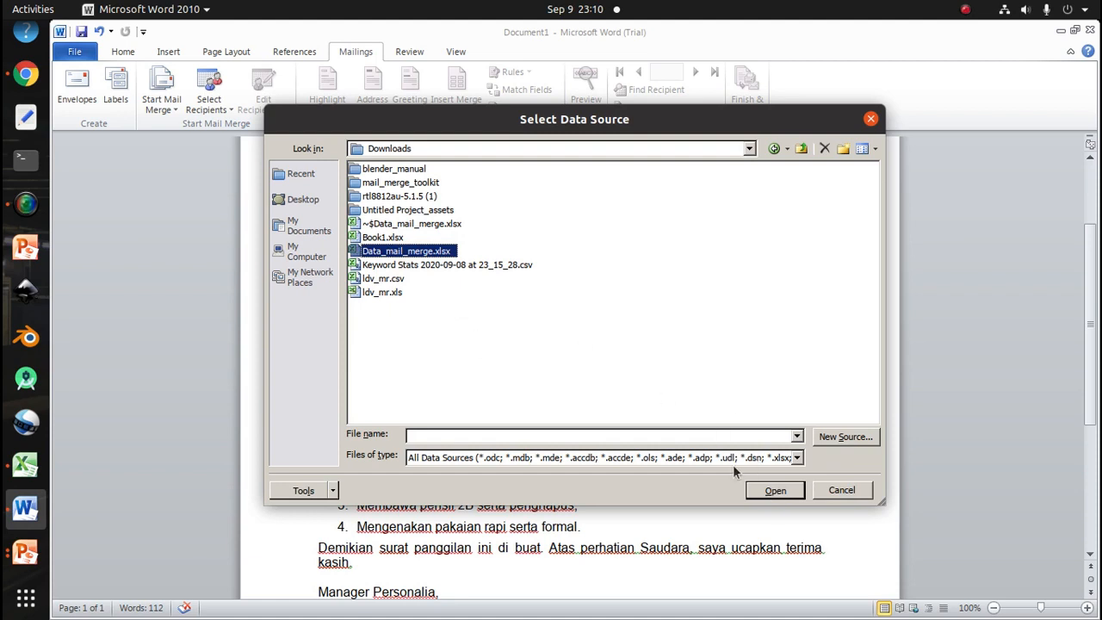
{"action": "left_click", "coordinate": [774, 493]}
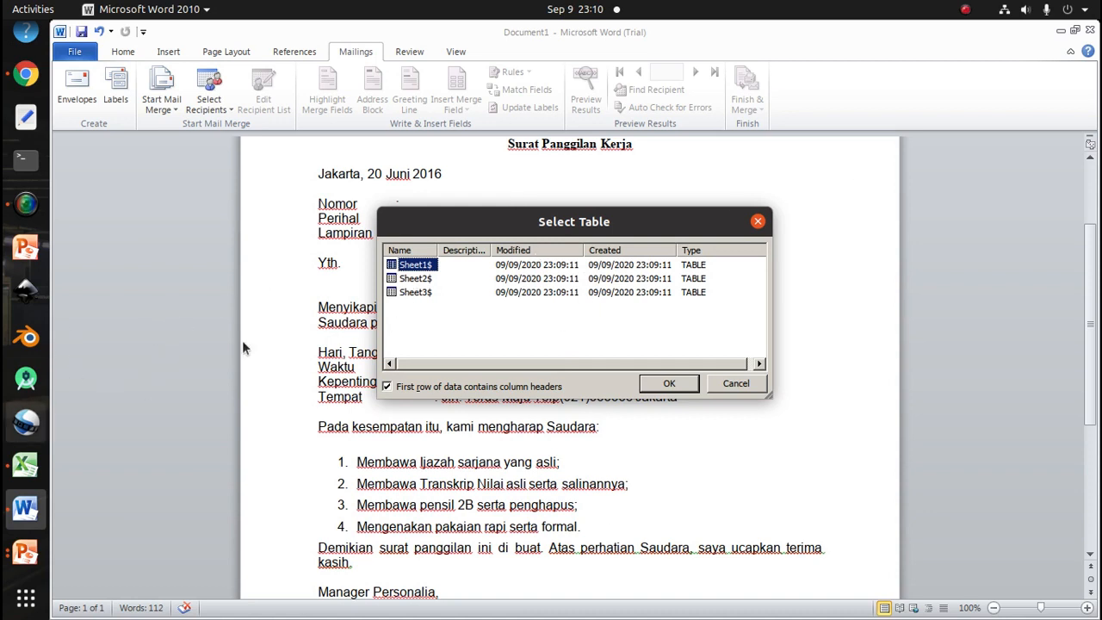
Confirm Sheet1$ as the recipient table with the first row as column headers
{"action": "left_click", "coordinate": [23, 475]}
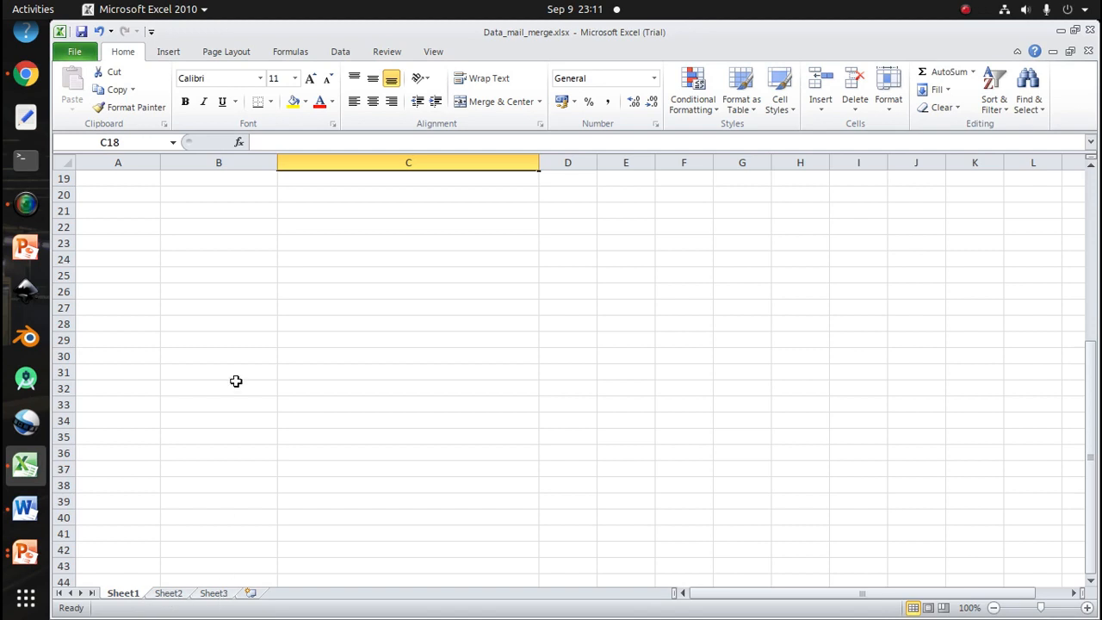
{"action": "scroll", "coordinate": [236, 377], "scroll_direction": "up", "scroll_amount": 6}
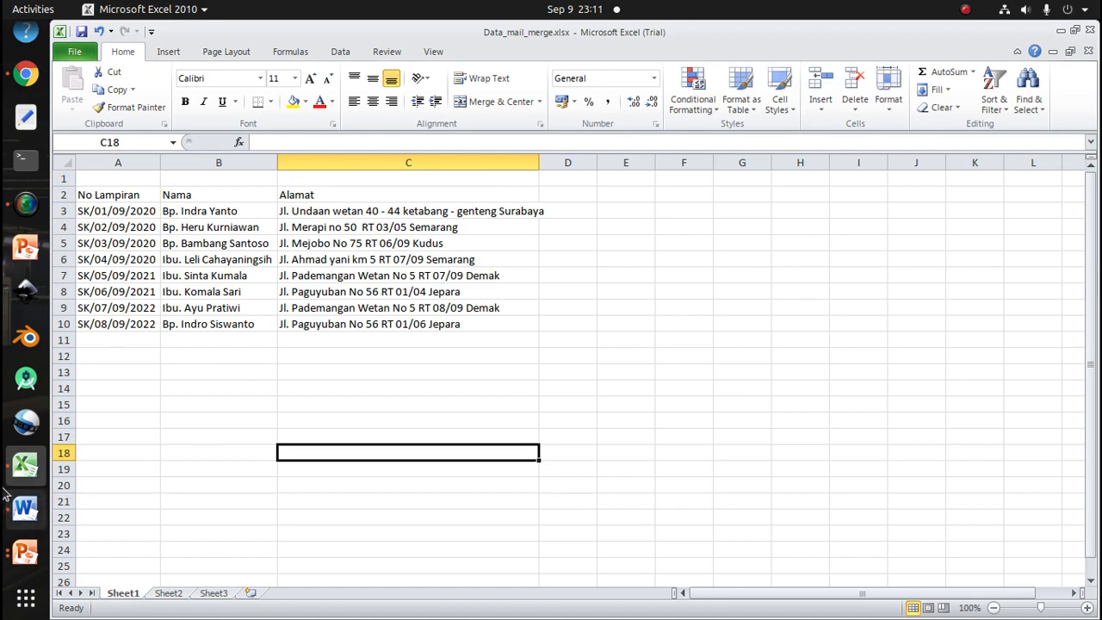
{"action": "left_click", "coordinate": [26, 509]}
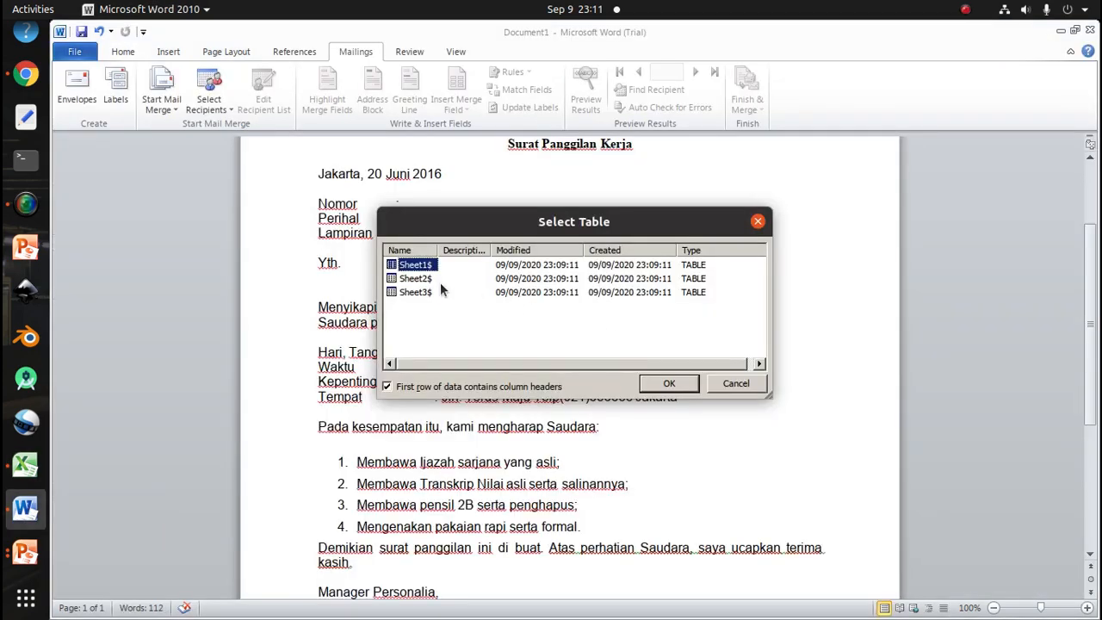
{"action": "left_click", "coordinate": [670, 386]}
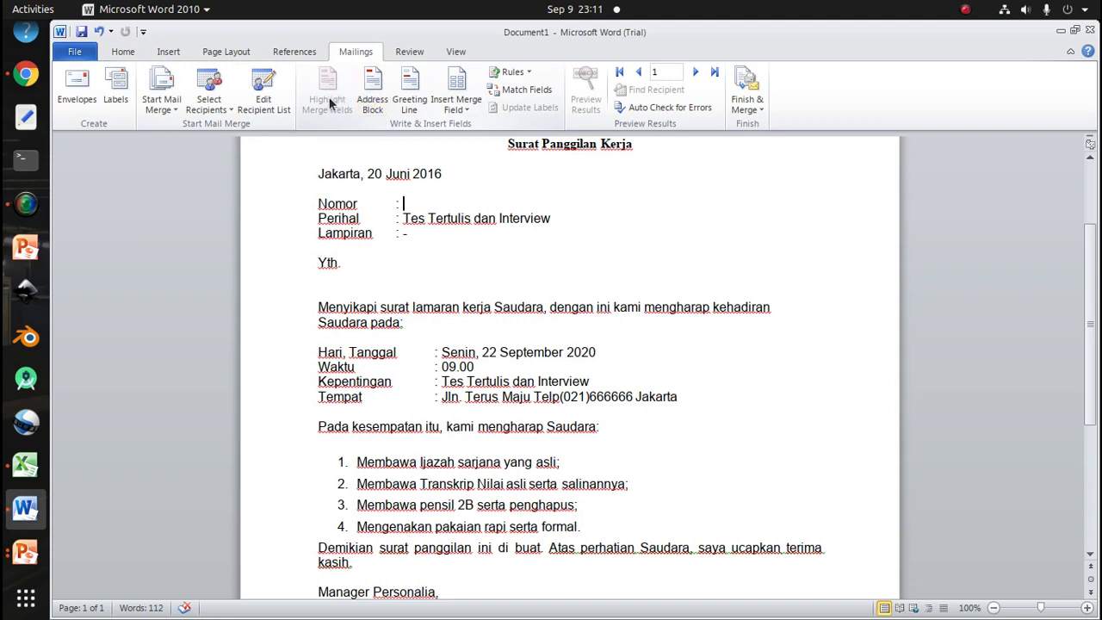
Insert the No_Lampiran merge field after the Nomor colon
{"action": "left_click", "coordinate": [460, 113]}
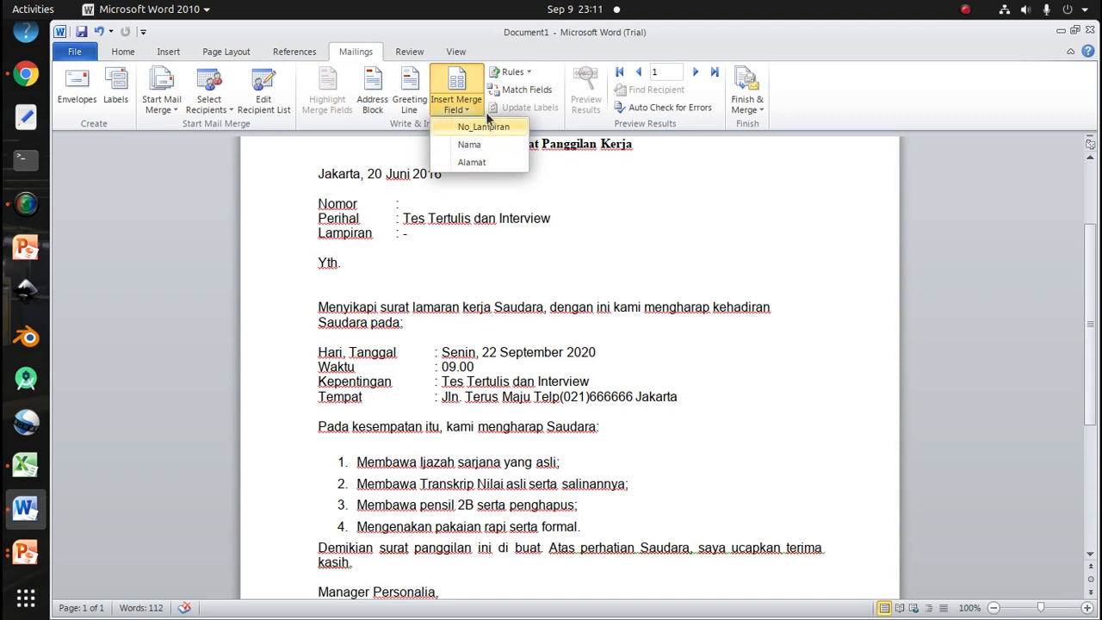
{"action": "left_click", "coordinate": [422, 185]}
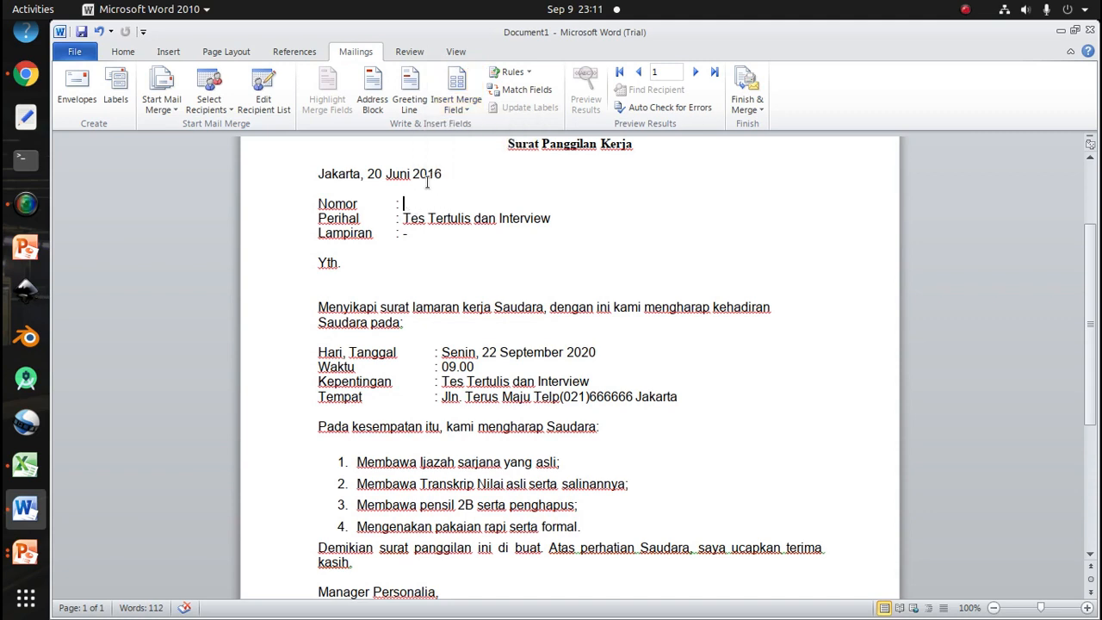
{"action": "left_click", "coordinate": [465, 108]}
{"action": "left_click", "coordinate": [471, 127]}
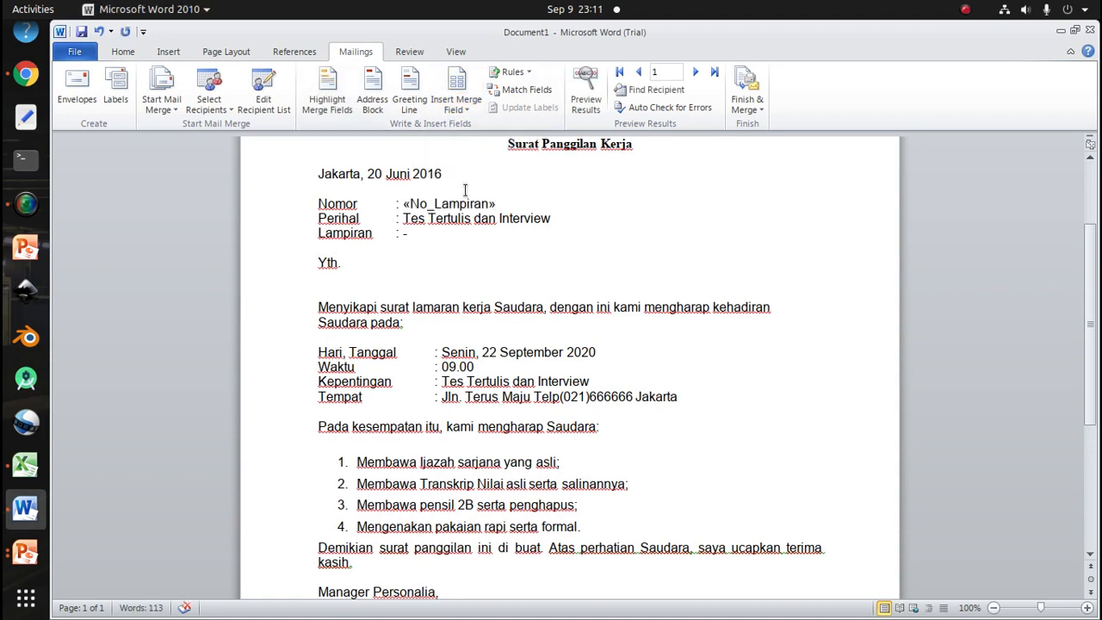
Insert the Nama merge field after Yth
{"action": "key", "text": "shift+Left"}
{"action": "key", "text": "shift+Left"}
{"action": "key", "text": "shift+Left"}
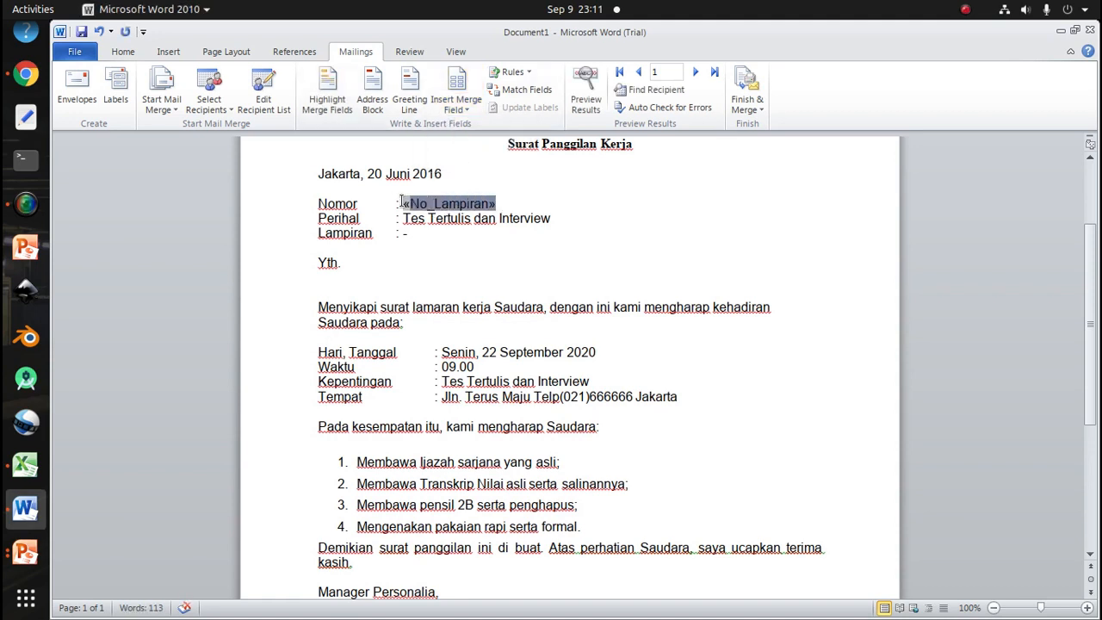
{"action": "left_click", "coordinate": [510, 246]}
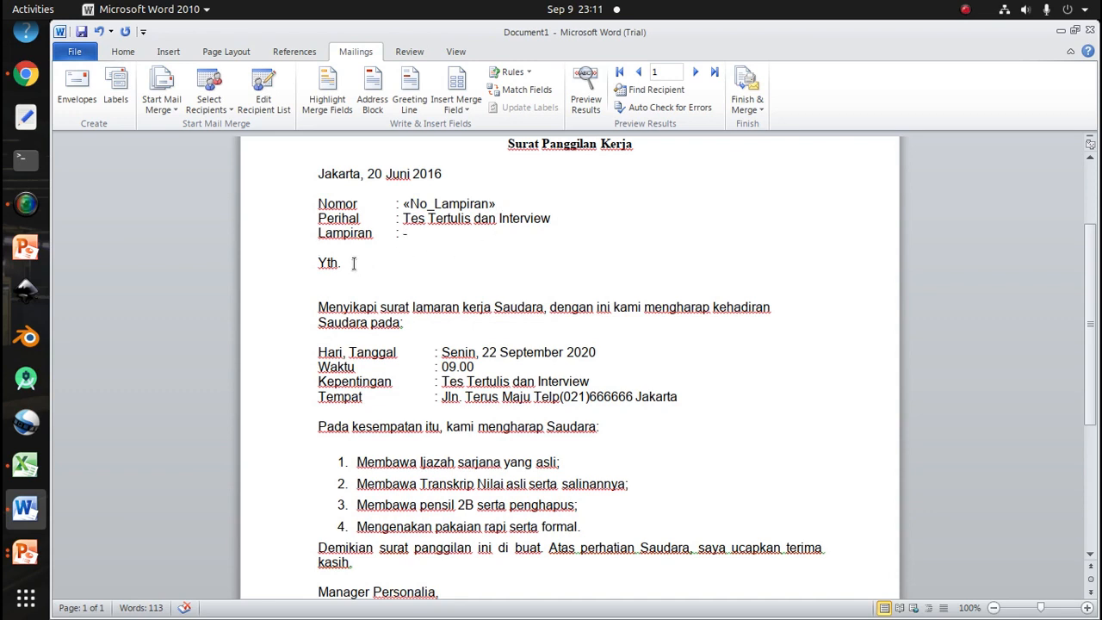
{"action": "left_click", "coordinate": [467, 108]}
{"action": "left_click", "coordinate": [470, 144]}
Insert the Alamat merge field on the line below the Yth. recipient line
{"action": "left_click", "coordinate": [326, 280]}
{"action": "left_click", "coordinate": [468, 108]}
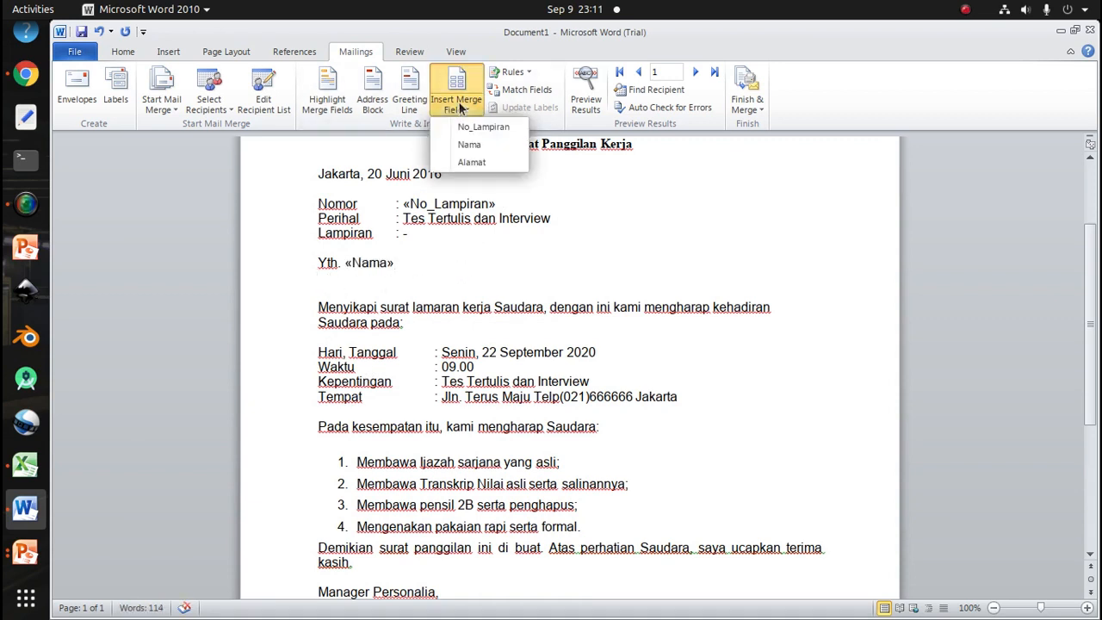
{"action": "left_click", "coordinate": [472, 163]}
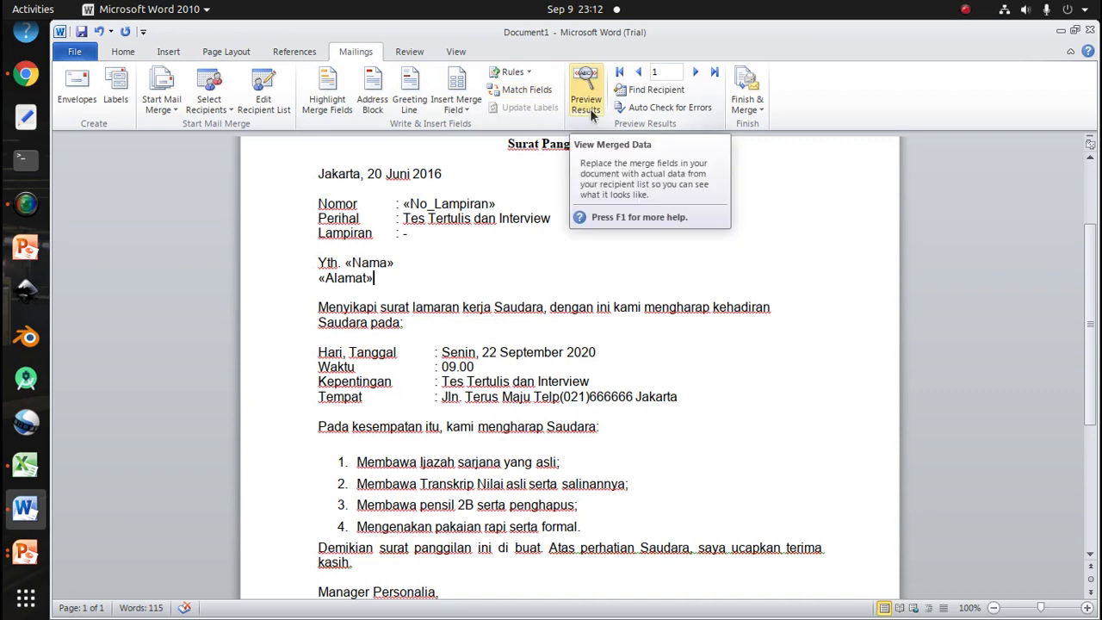
Turn on the merged-data preview and make the merged letter number after Nomor bold
{"action": "left_click", "coordinate": [589, 109]}
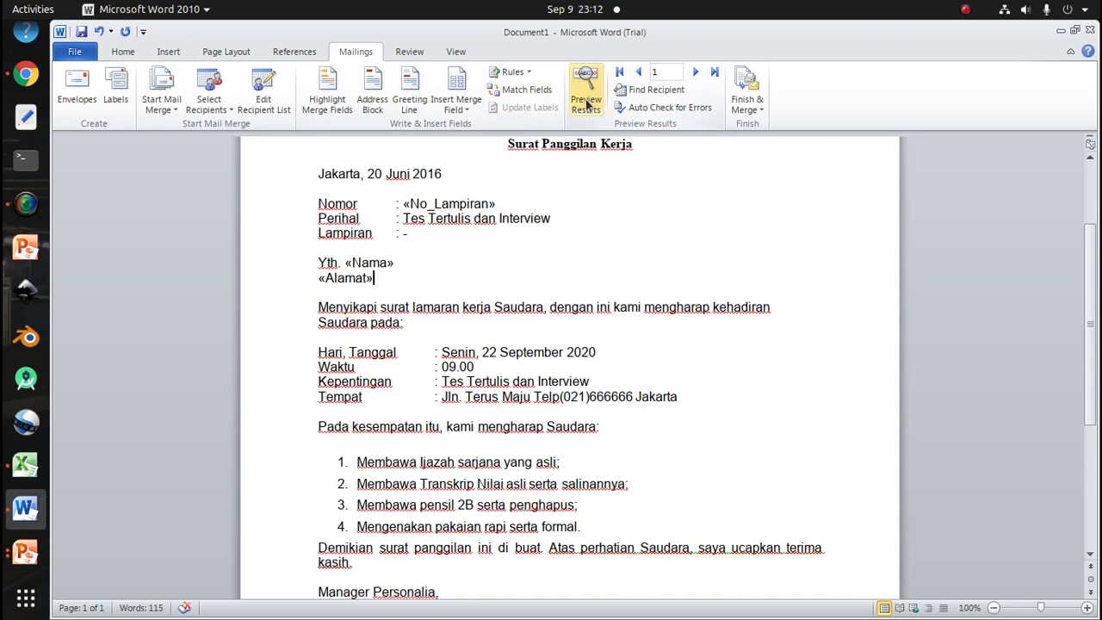
{"action": "left_click", "coordinate": [589, 105]}
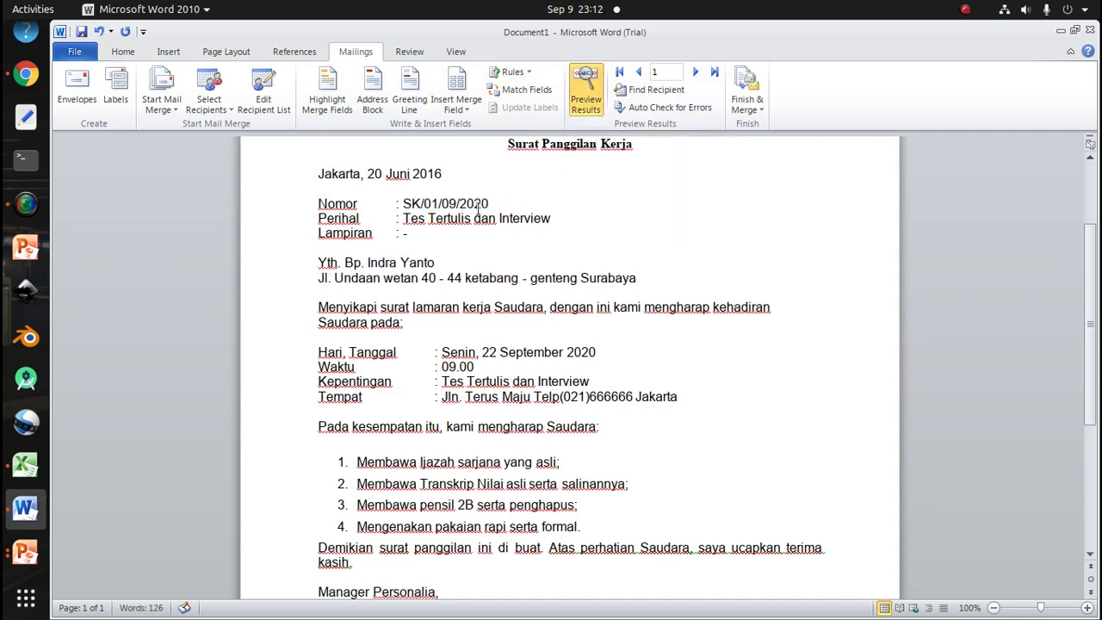
{"action": "left_click", "coordinate": [433, 203]}
{"action": "left_click_drag", "start_coordinate": [433, 203], "coordinate": [402, 203]}
{"action": "left_click", "coordinate": [441, 263]}
{"action": "left_click_drag", "start_coordinate": [437, 262], "coordinate": [417, 261]}
{"action": "left_click", "coordinate": [531, 247]}
{"action": "left_click_drag", "start_coordinate": [403, 205], "coordinate": [489, 204]}
{"action": "left_click", "coordinate": [123, 52]}
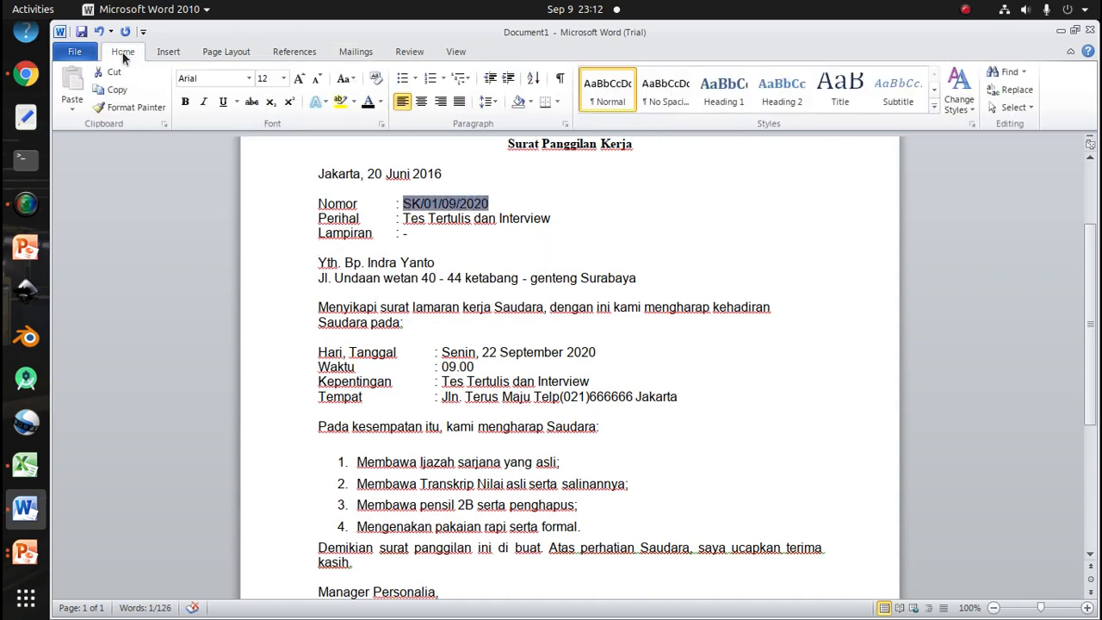
{"action": "left_click", "coordinate": [184, 102]}
Bold the merged recipient name after Yth. and the merged address line below it
{"action": "left_click", "coordinate": [490, 250]}
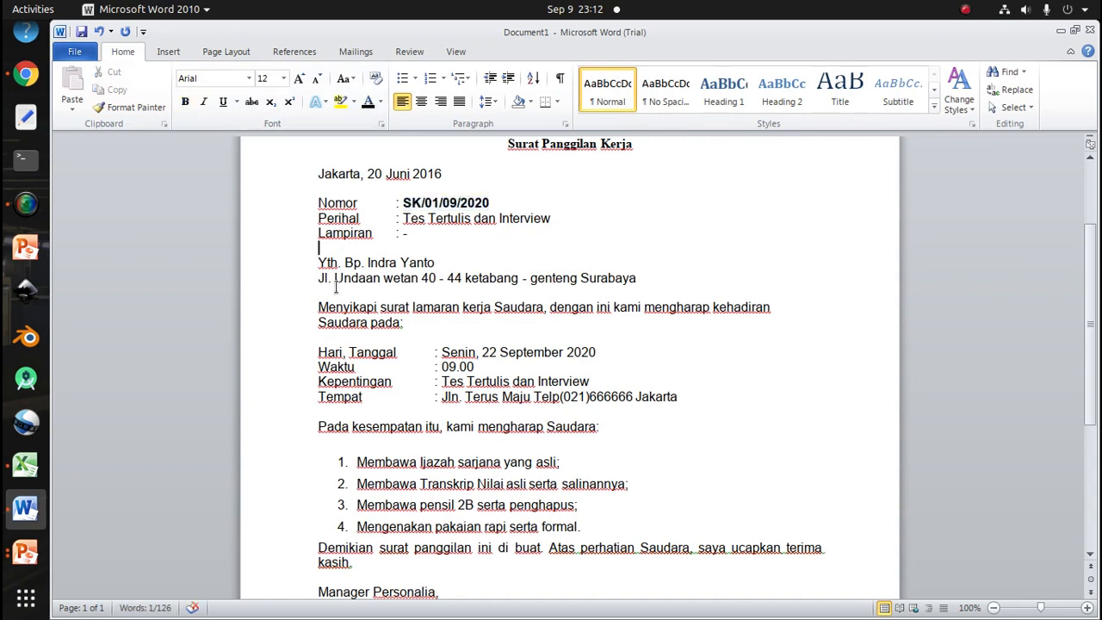
{"action": "left_click_drag", "start_coordinate": [344, 263], "coordinate": [446, 265]}
{"action": "left_click", "coordinate": [185, 102]}
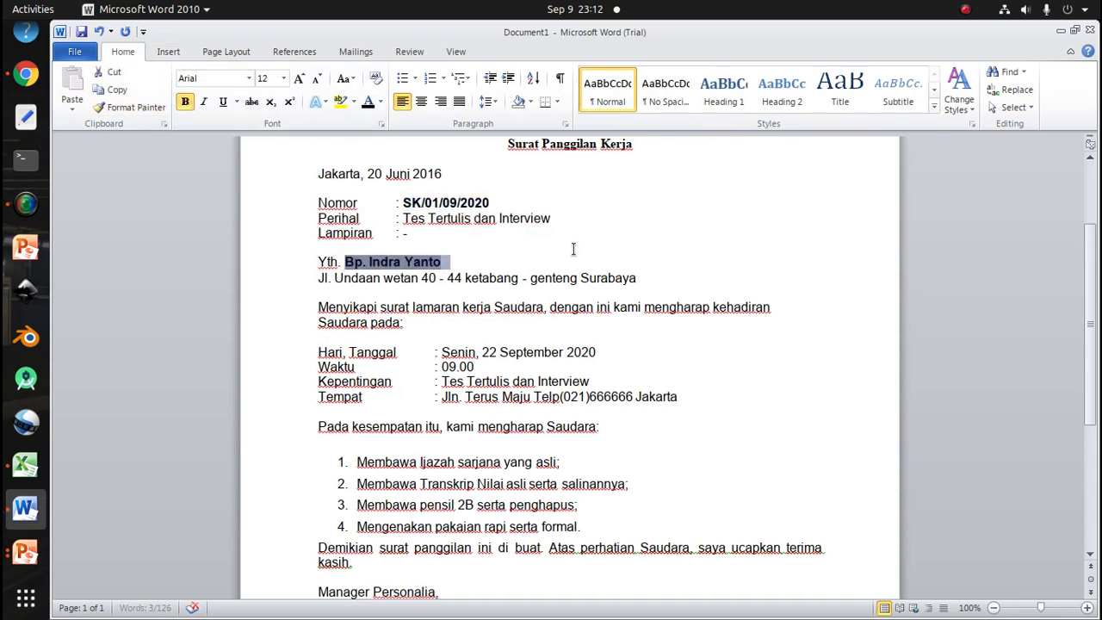
{"action": "triple_click", "coordinate": [625, 277]}
{"action": "left_click_drag", "start_coordinate": [626, 277], "coordinate": [315, 275]}
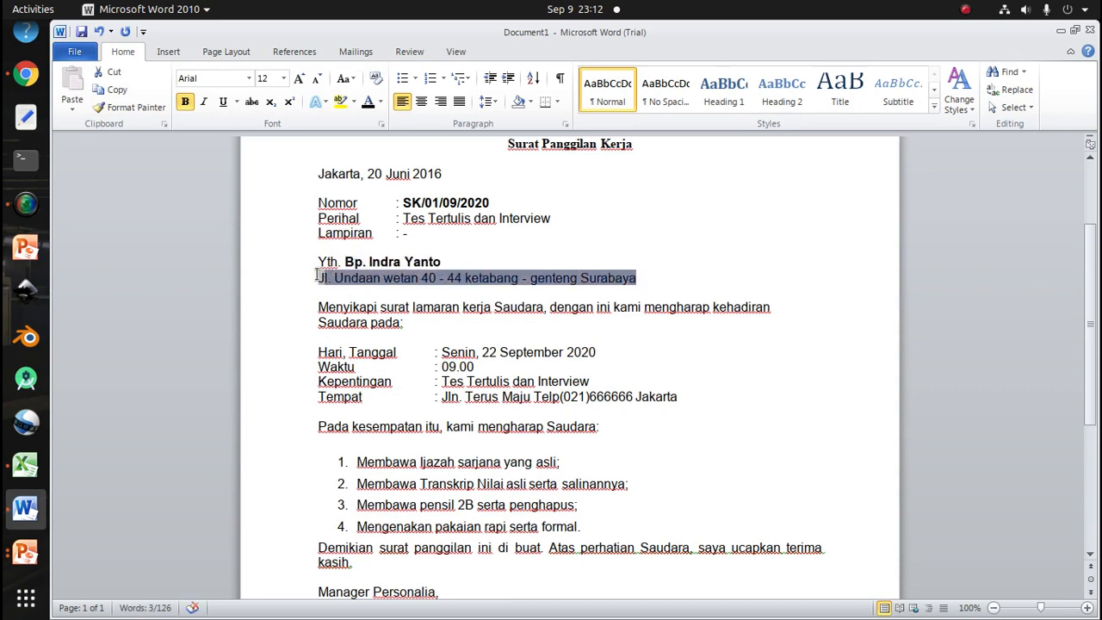
{"action": "left_click", "coordinate": [185, 103]}
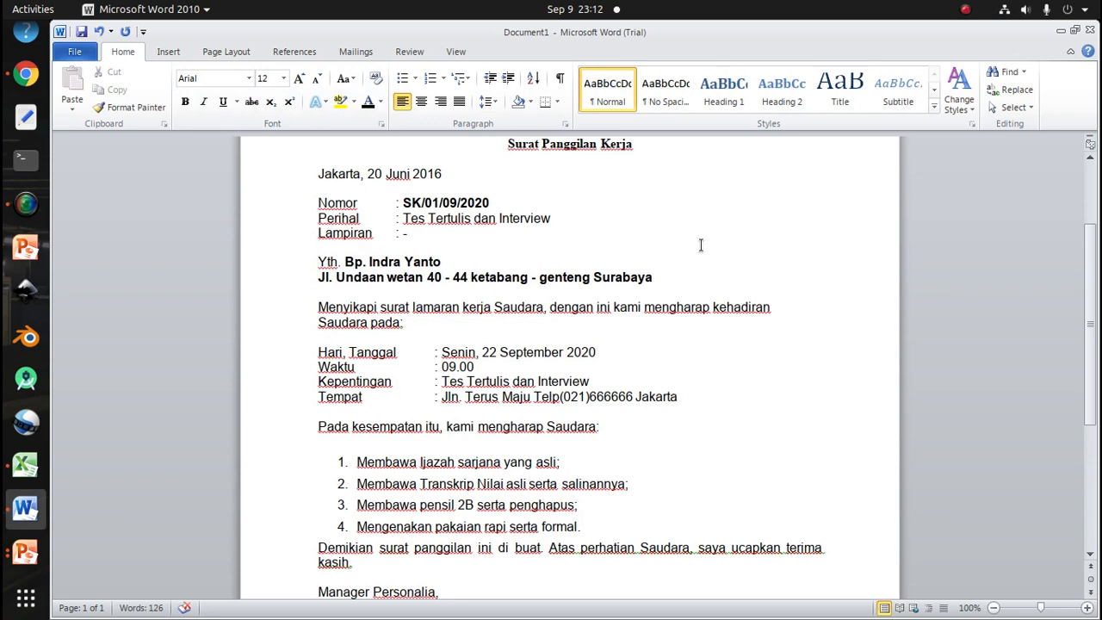
Step through the recipient records in the merge preview, checking each letter's number, name and address
{"action": "left_click", "coordinate": [355, 52]}
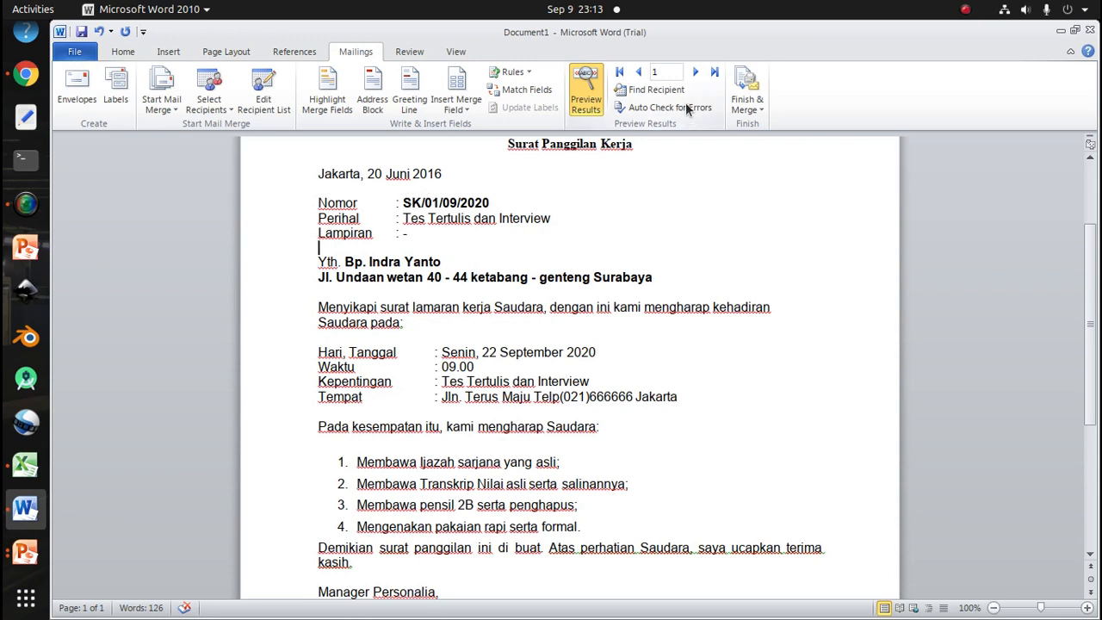
{"action": "left_click", "coordinate": [697, 74]}
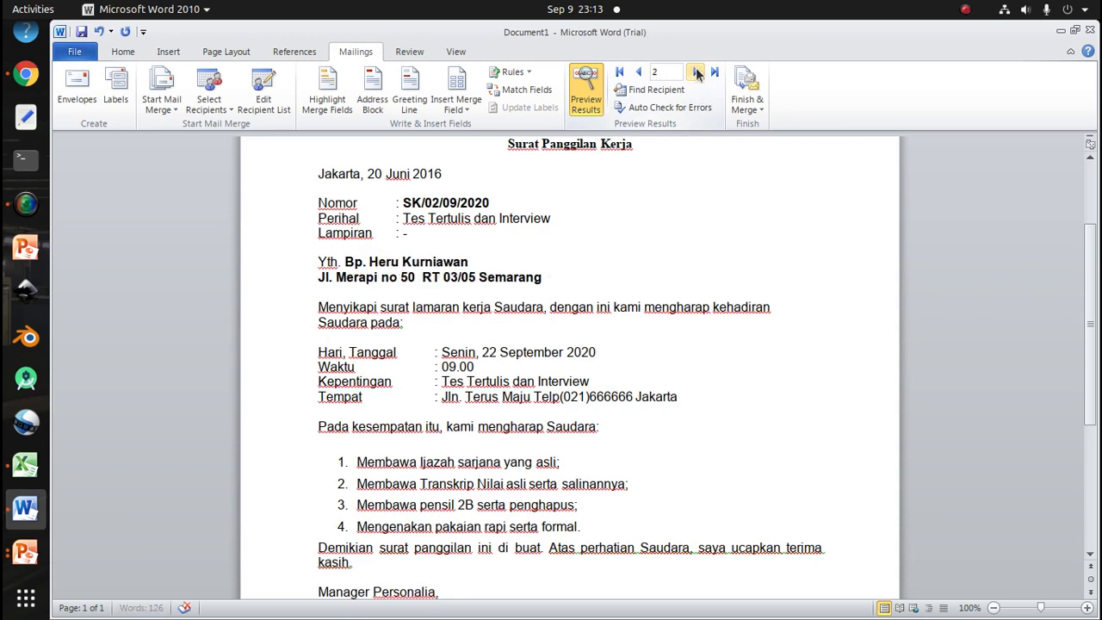
{"action": "left_click_drag", "start_coordinate": [489, 202], "coordinate": [430, 203]}
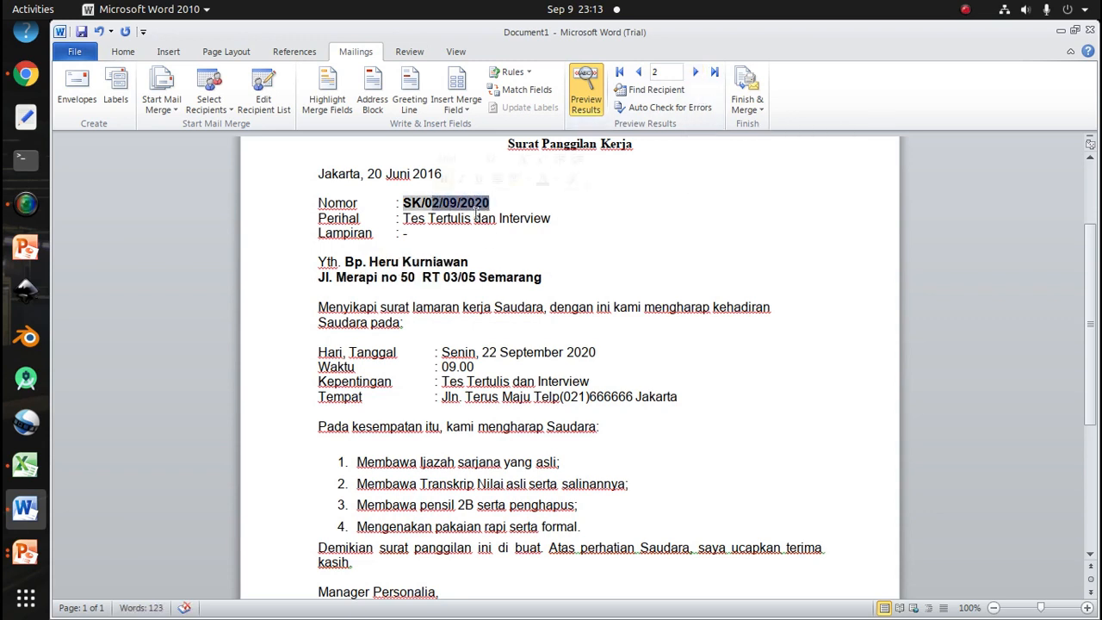
{"action": "left_click_drag", "start_coordinate": [346, 261], "coordinate": [423, 261]}
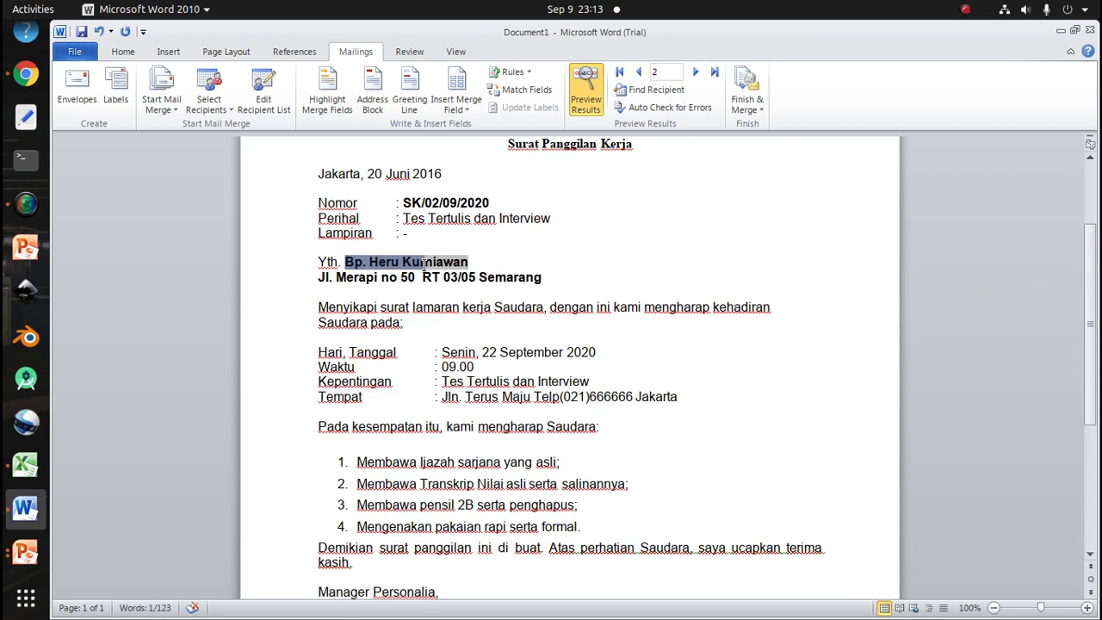
{"action": "left_click", "coordinate": [548, 285]}
{"action": "left_click", "coordinate": [695, 74]}
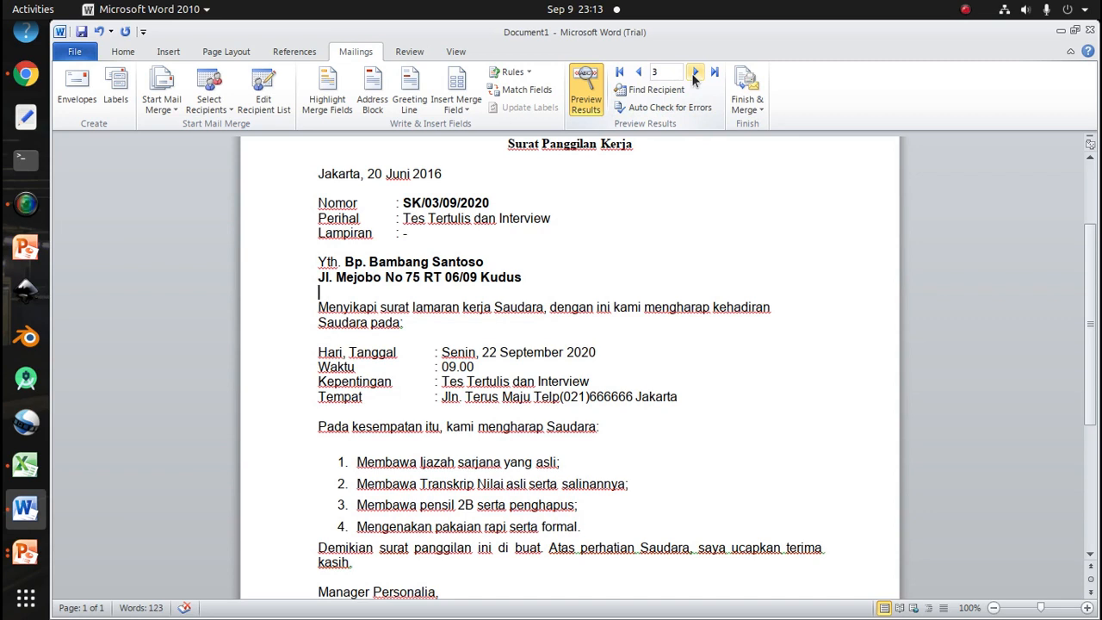
{"action": "left_click", "coordinate": [638, 72]}
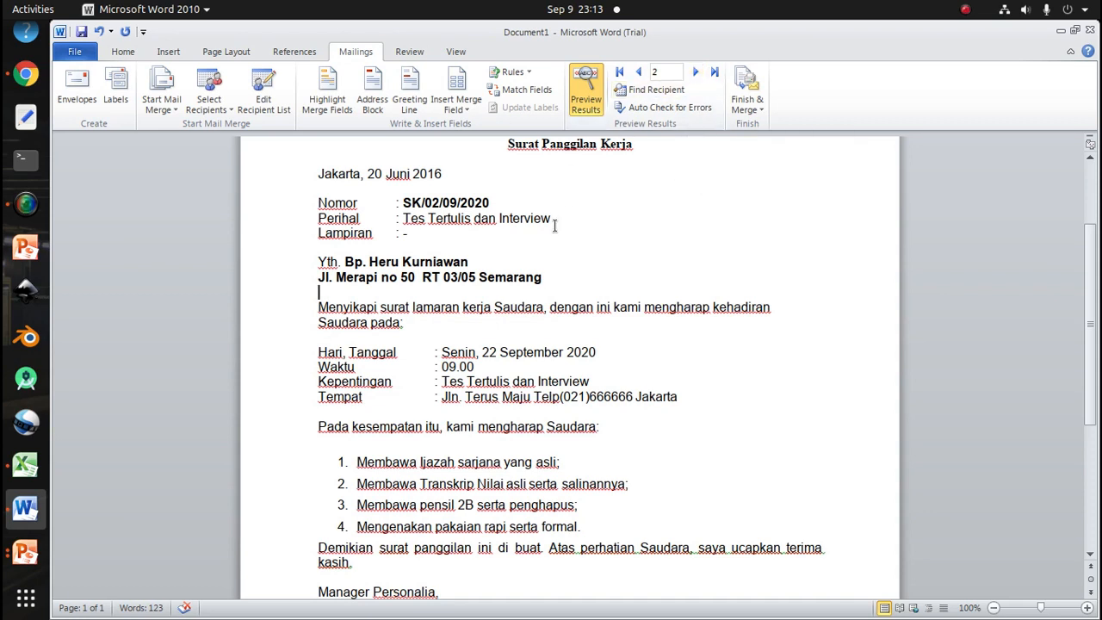
Check the letter in print preview, then step through records 3 to 5 of the merged letters
{"action": "key", "text": "ctrl+p"}
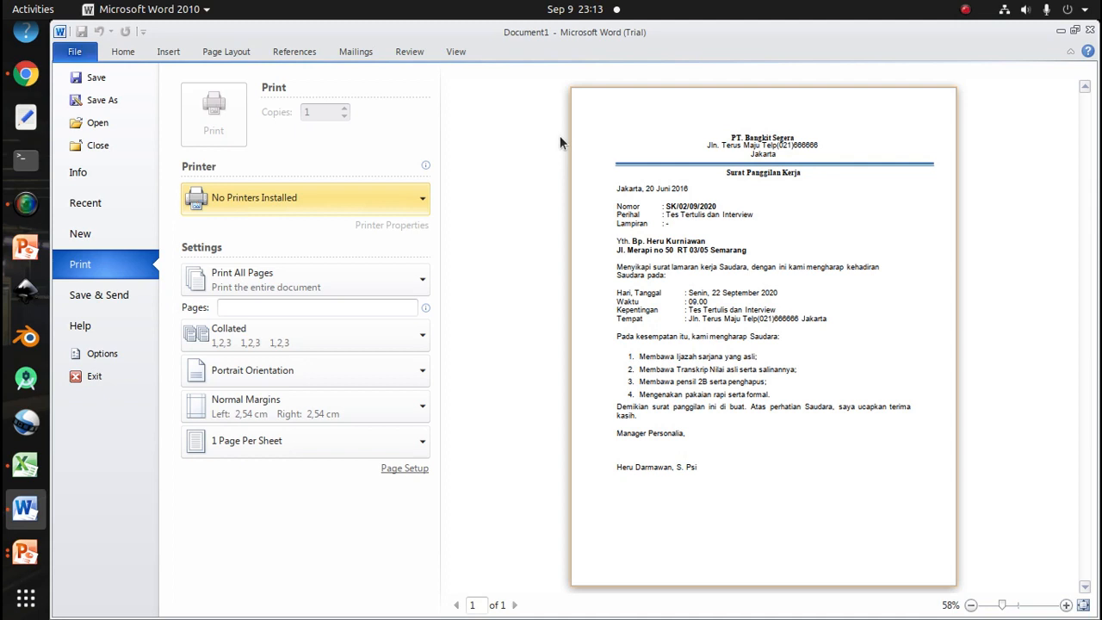
{"action": "key", "text": "Escape"}
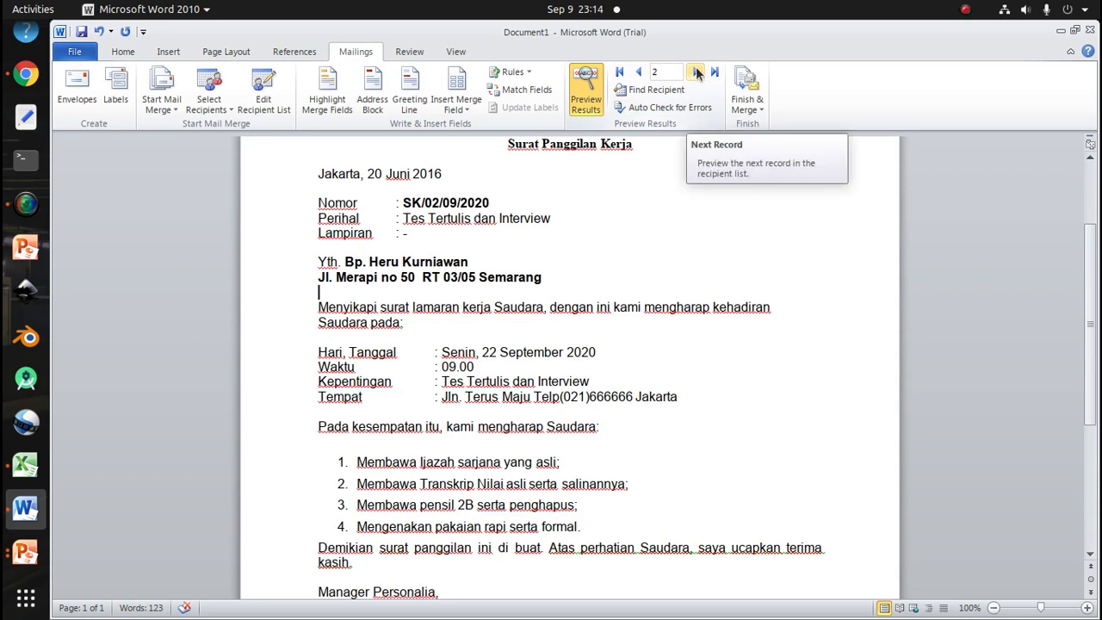
{"action": "left_click", "coordinate": [698, 72]}
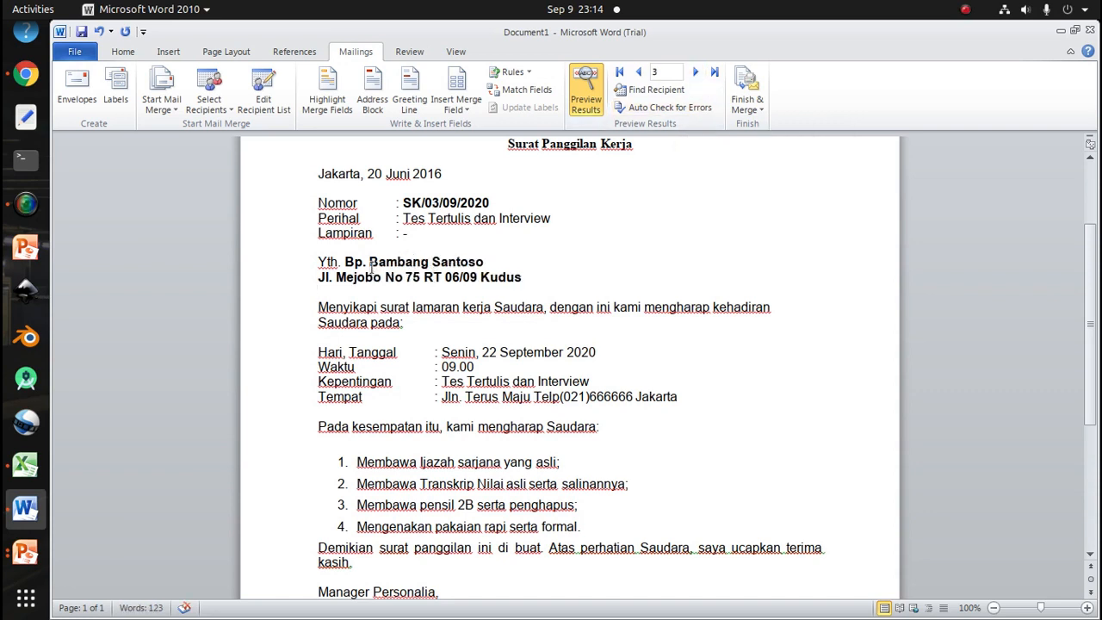
{"action": "left_click", "coordinate": [695, 72]}
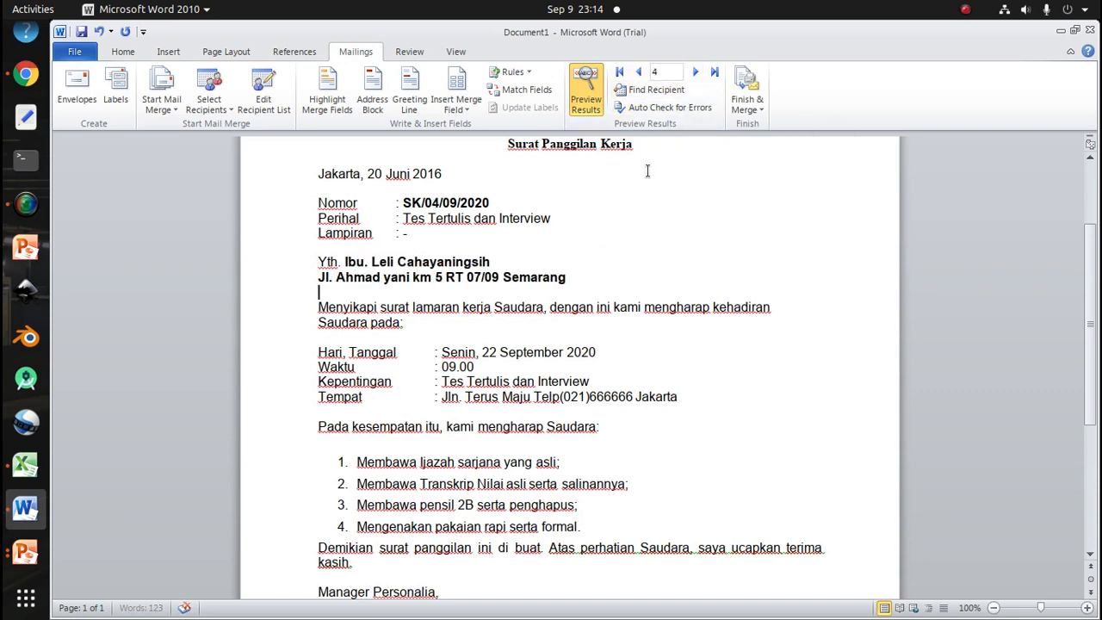
{"action": "left_click", "coordinate": [695, 73]}
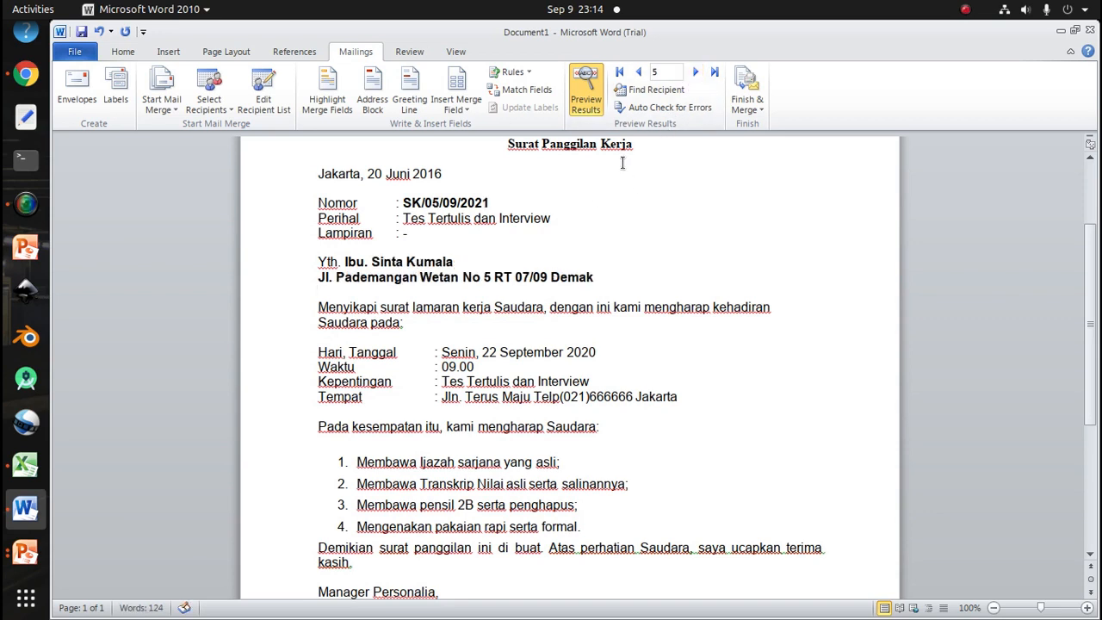
{"action": "scroll", "coordinate": [654, 296], "scroll_direction": "down", "scroll_amount": 2}
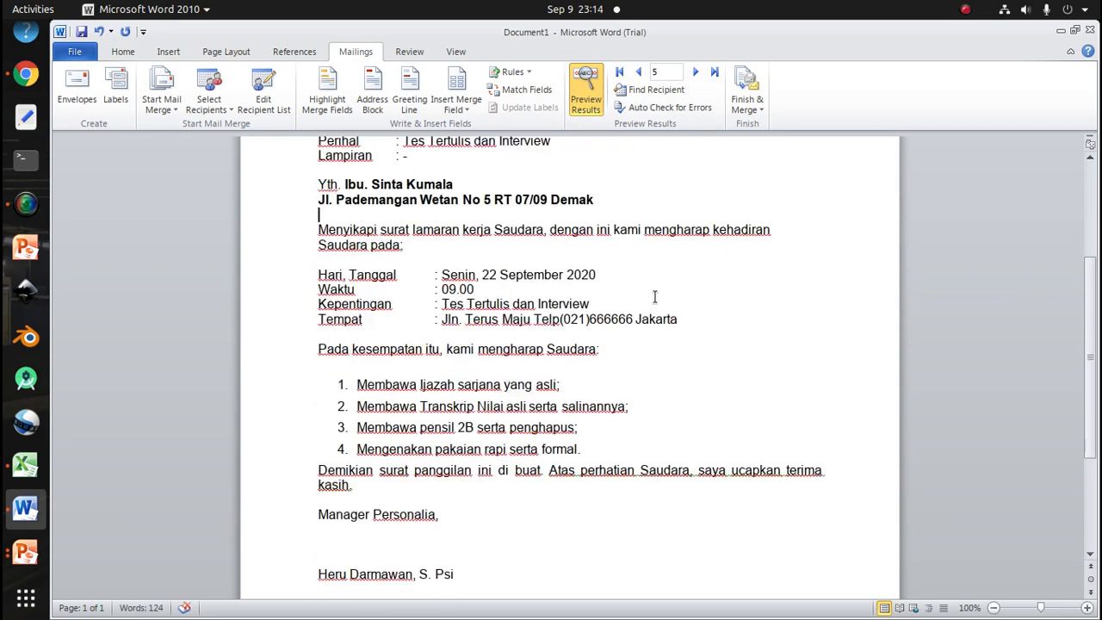